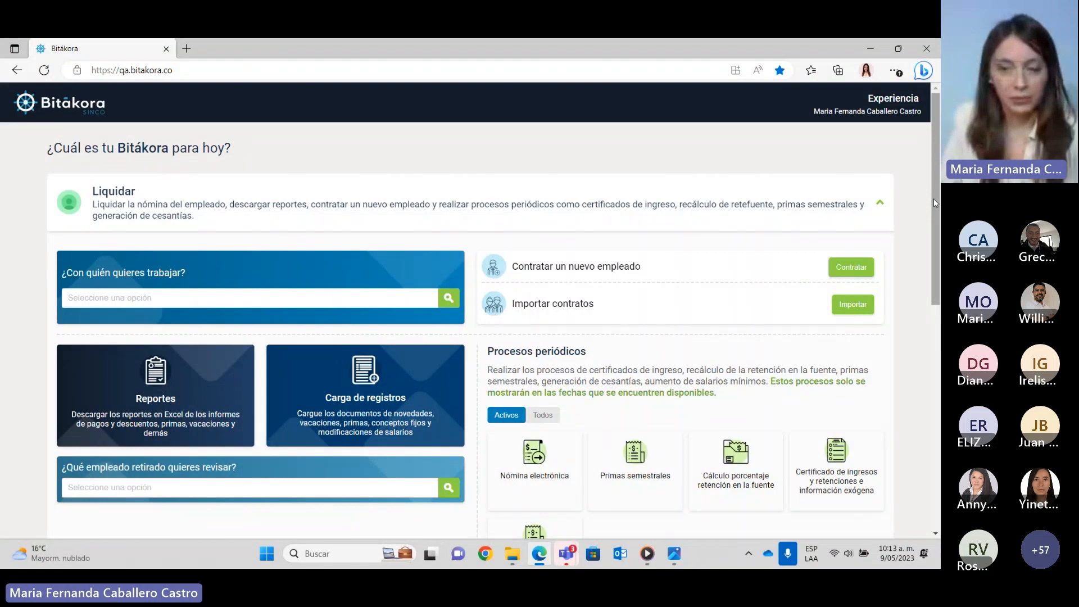
- Start a new payroll concept from Conceptos de nómina and set its type to Devengado
{"action": "left_click_drag", "start_coordinate": [938, 194], "coordinate": [936, 428]}
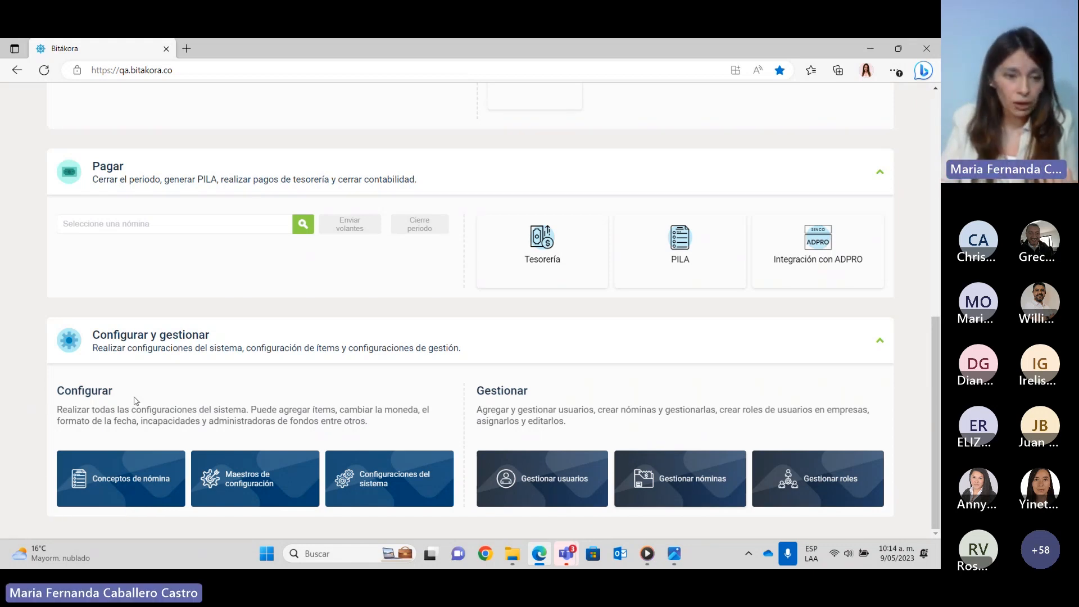
{"action": "left_click", "coordinate": [141, 471]}
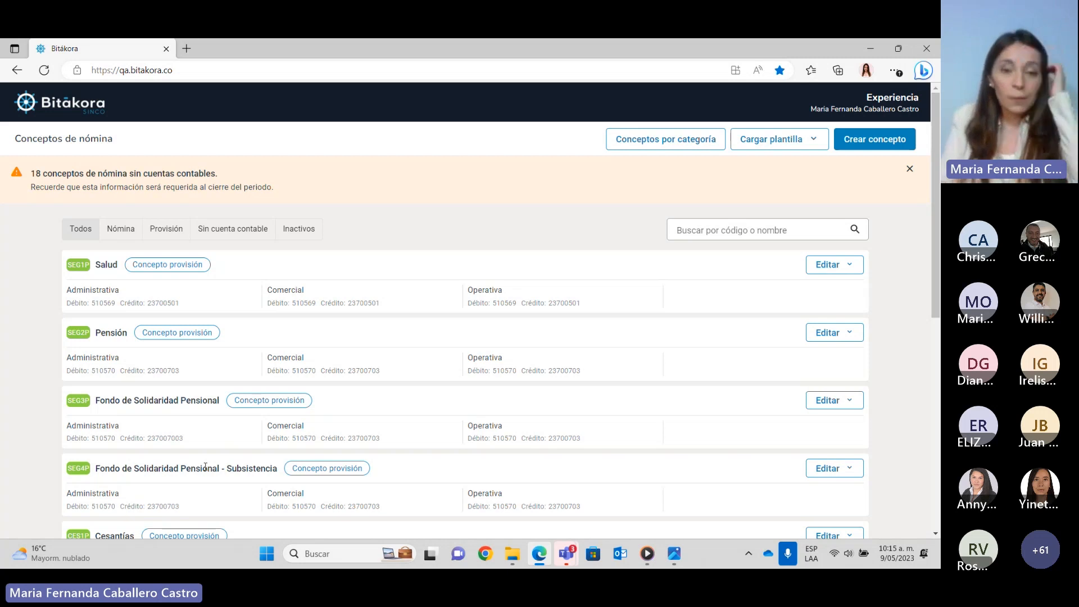
{"action": "left_click", "coordinate": [878, 145]}
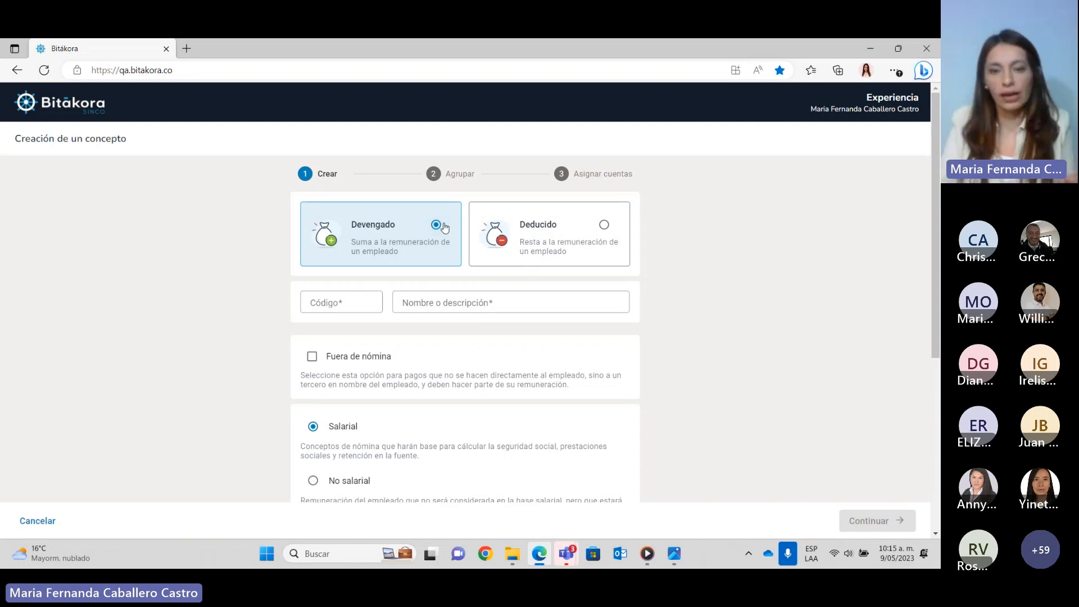
{"action": "left_click", "coordinate": [603, 224]}
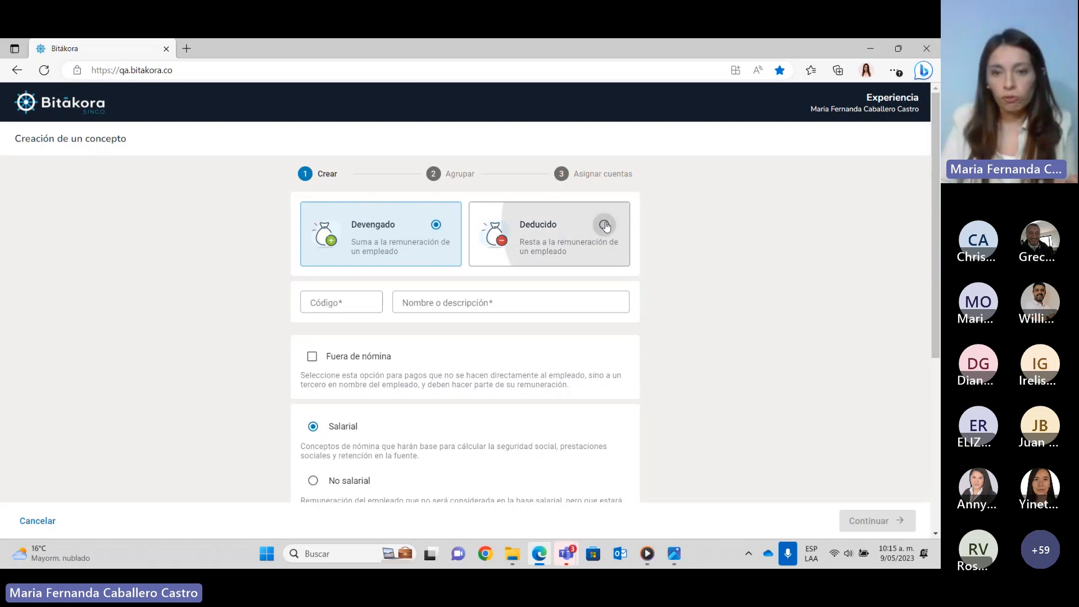
{"action": "left_click", "coordinate": [436, 226]}
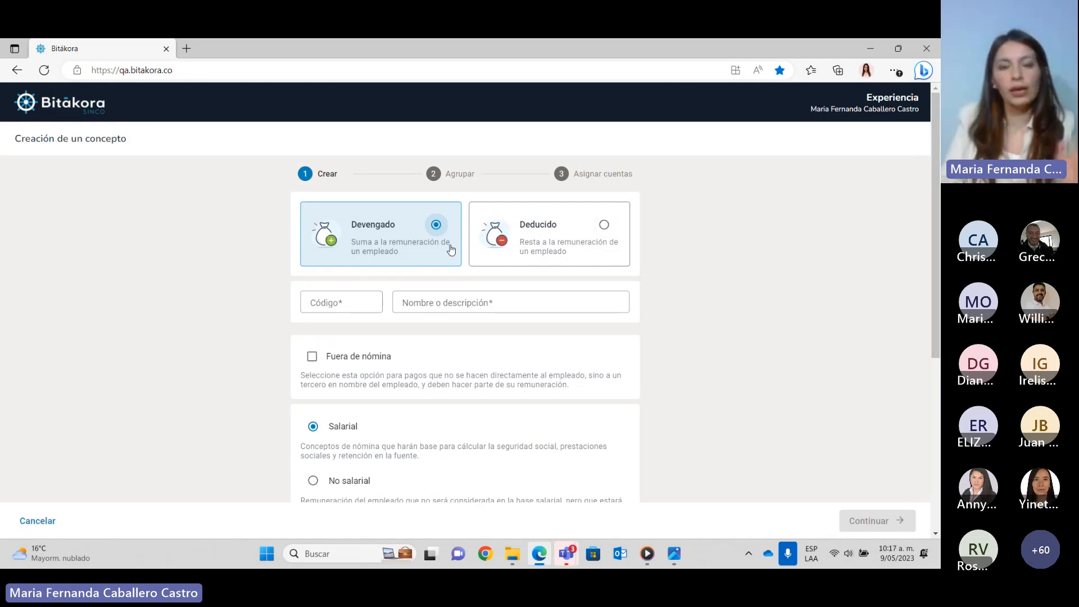
- Enter the code PAGO155 and the name PAGO SALARIAL WEBINAR for the new concept
{"action": "left_click", "coordinate": [345, 303]}
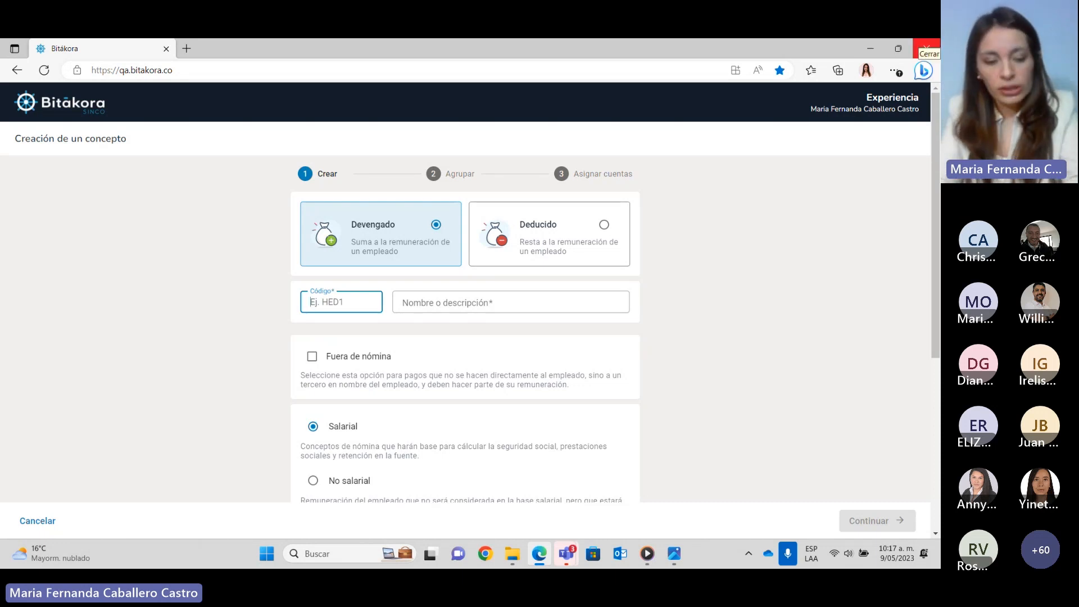
{"action": "type", "text": "PAGO"}
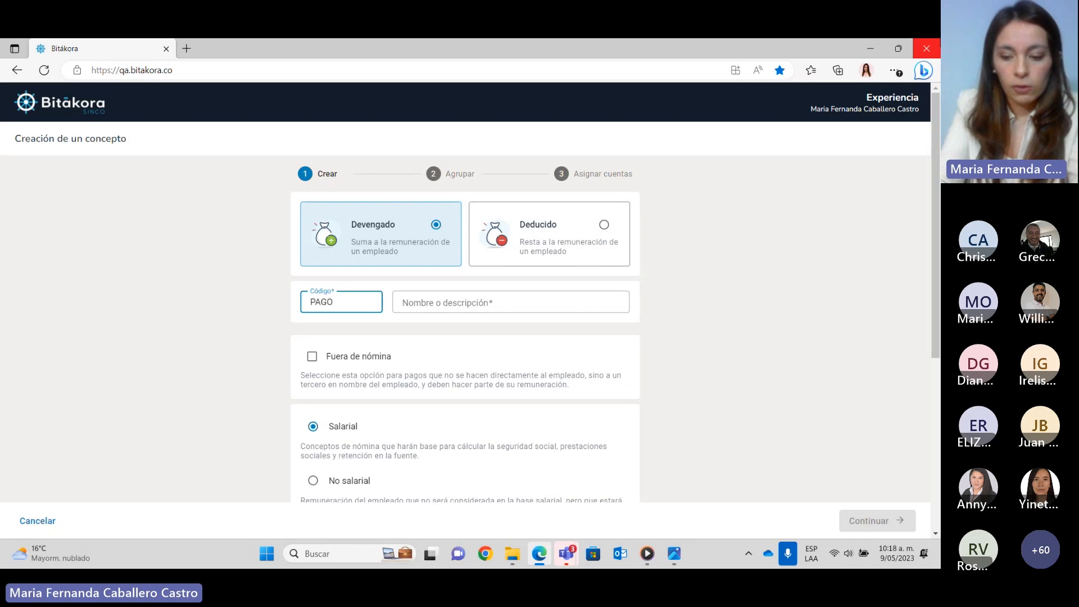
{"action": "type", "text": "155"}
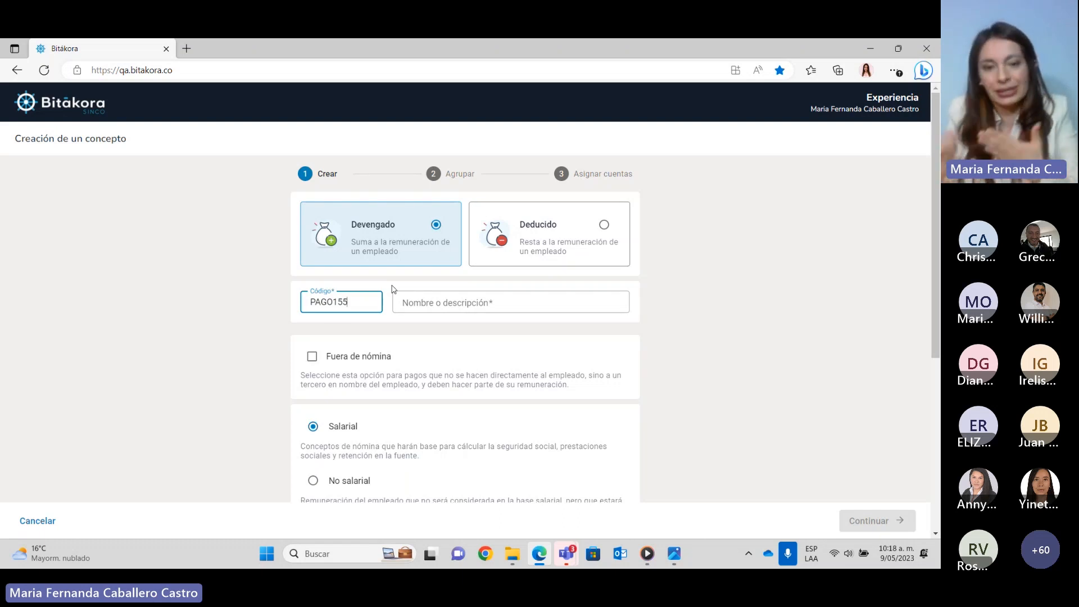
{"action": "left_click", "coordinate": [431, 302]}
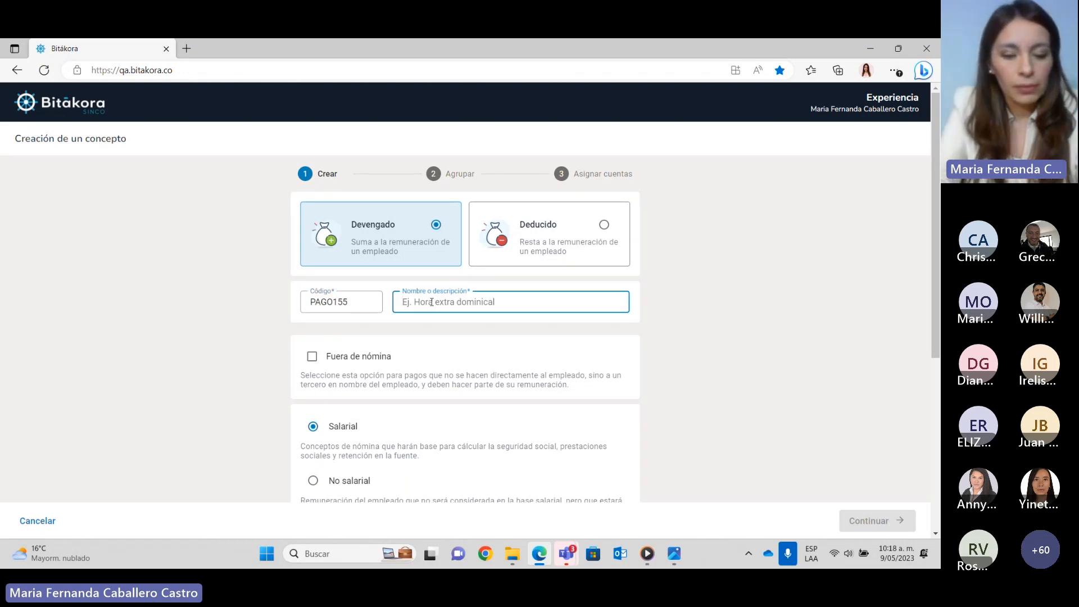
{"action": "type", "text": "PAG"}
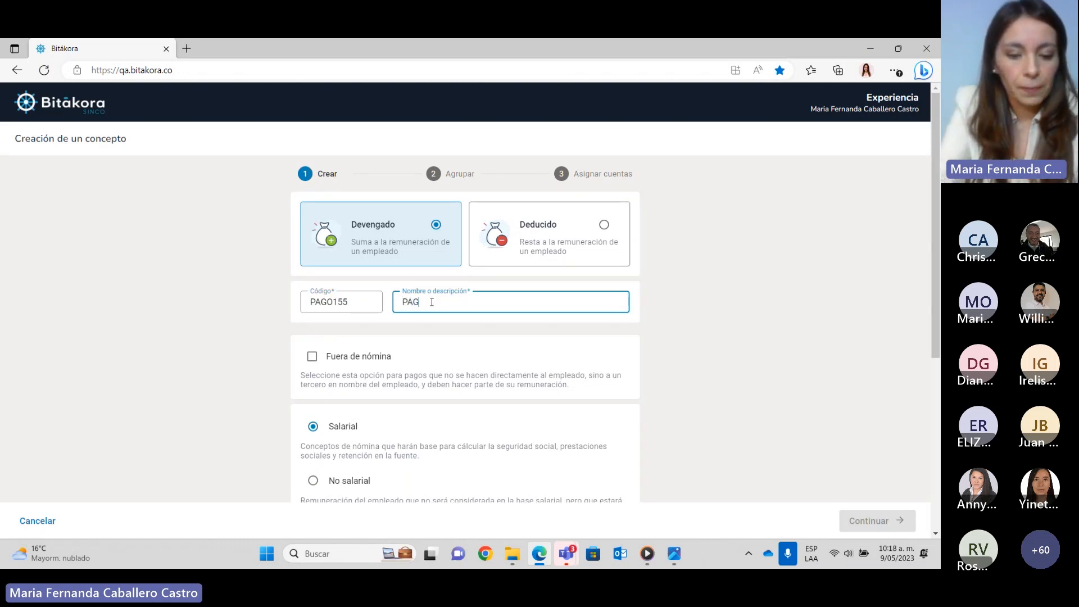
{"action": "type", "text": "O SALARIAL "}
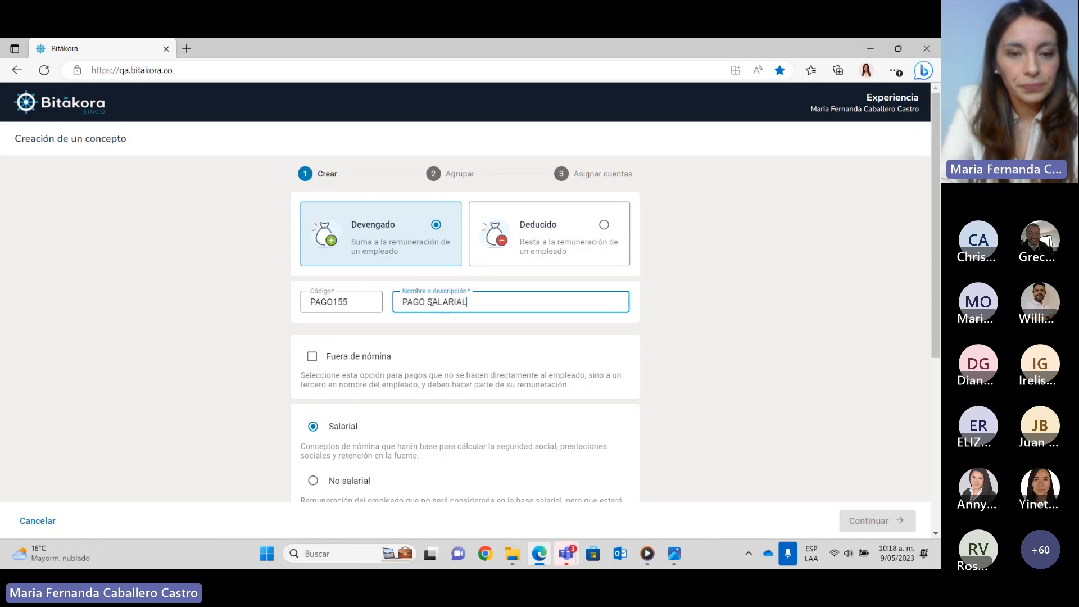
{"action": "type", "text": "WEBINAR"}
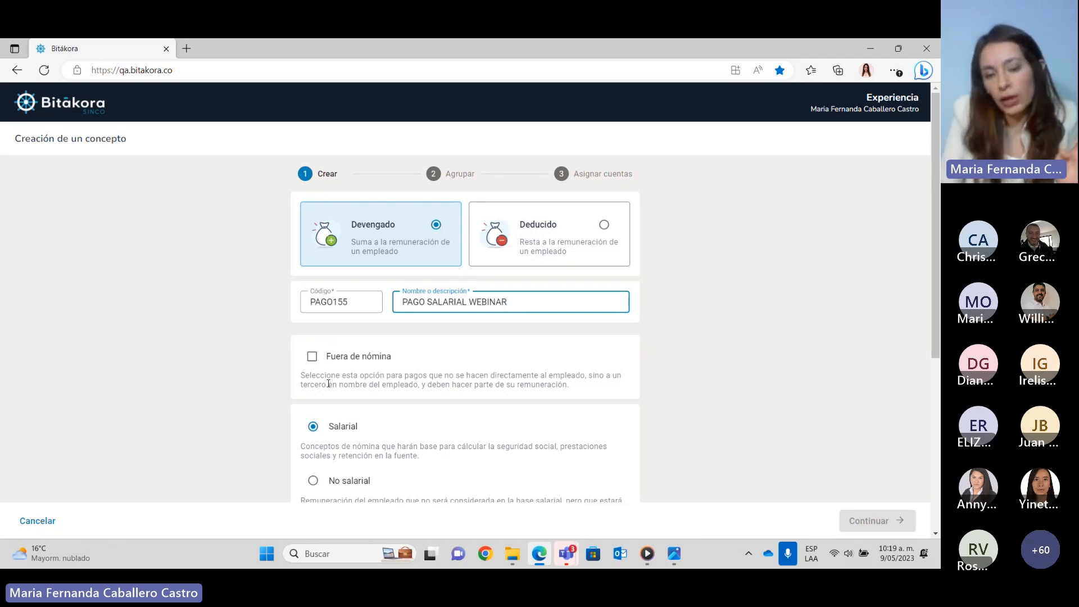
- Try the event types Hora extra o recargo, Novedad o concepto fijo and Ausencia remunerada for the Devengado concept
{"action": "left_click_drag", "start_coordinate": [936, 299], "coordinate": [932, 385]}
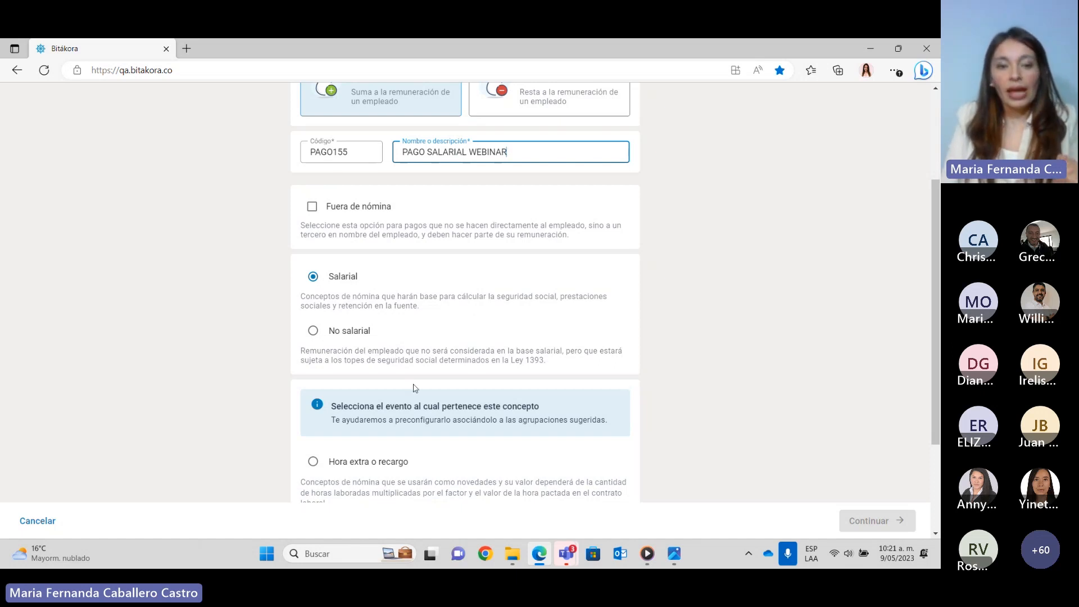
{"action": "scroll", "coordinate": [416, 389], "scroll_direction": "up", "scroll_amount": 1}
{"action": "left_click_drag", "start_coordinate": [938, 304], "coordinate": [938, 470]}
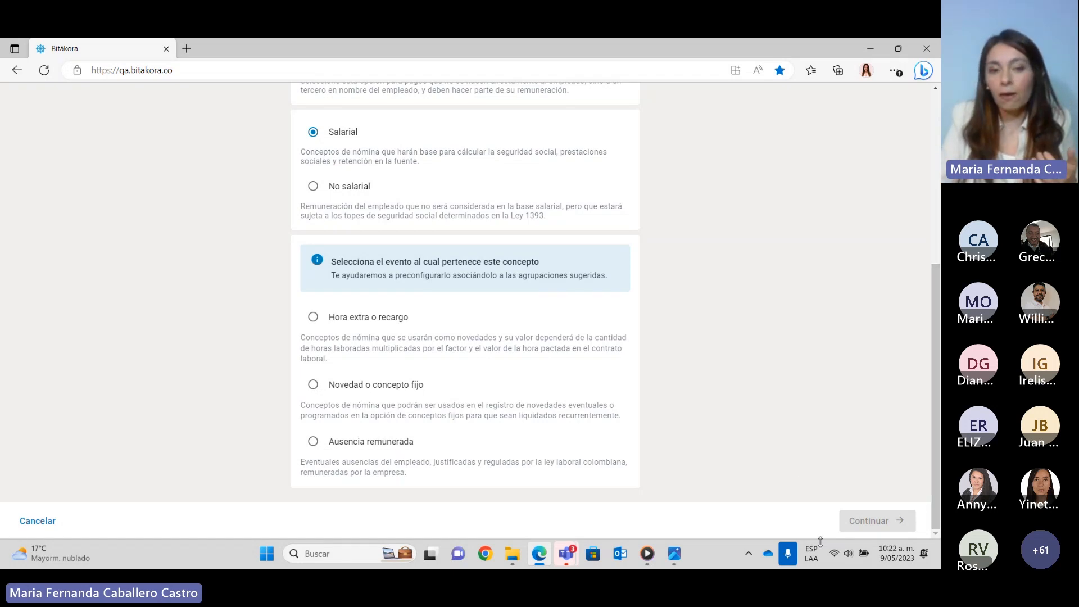
{"action": "left_click", "coordinate": [314, 320]}
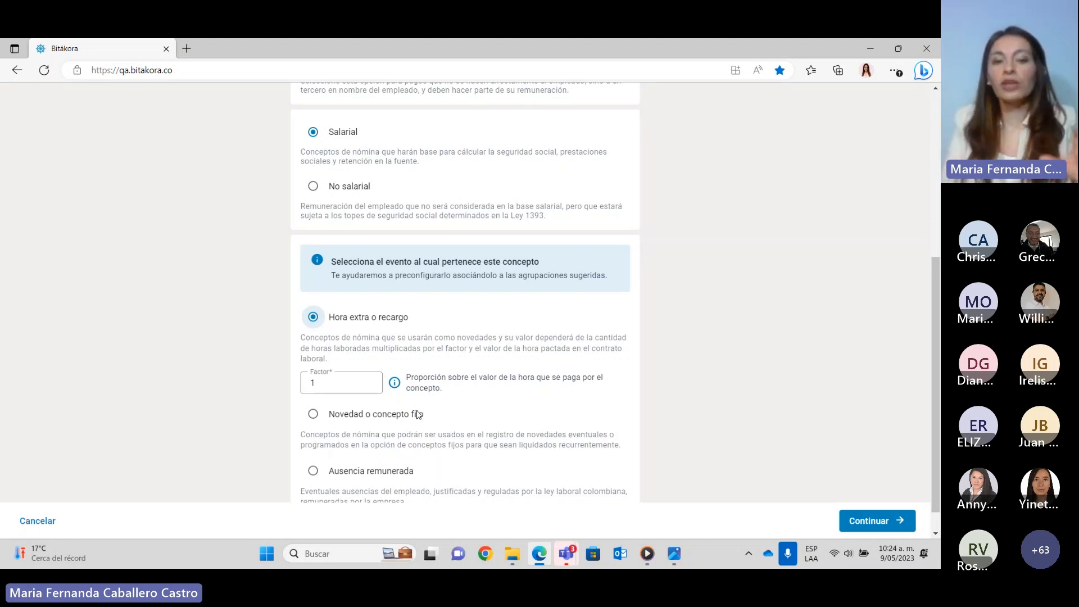
{"action": "left_click", "coordinate": [313, 415]}
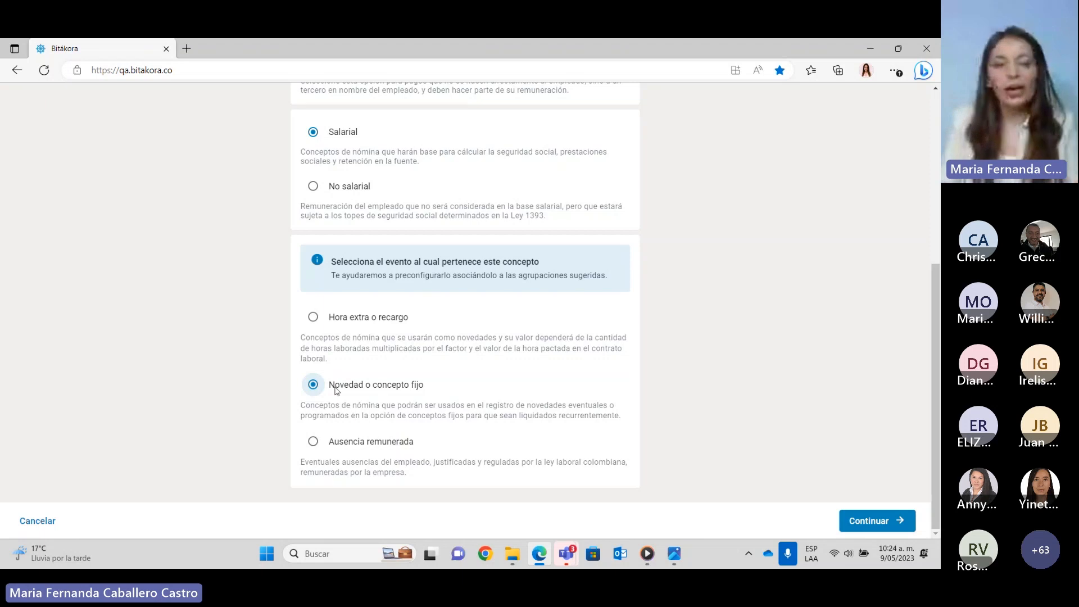
{"action": "left_click", "coordinate": [309, 451]}
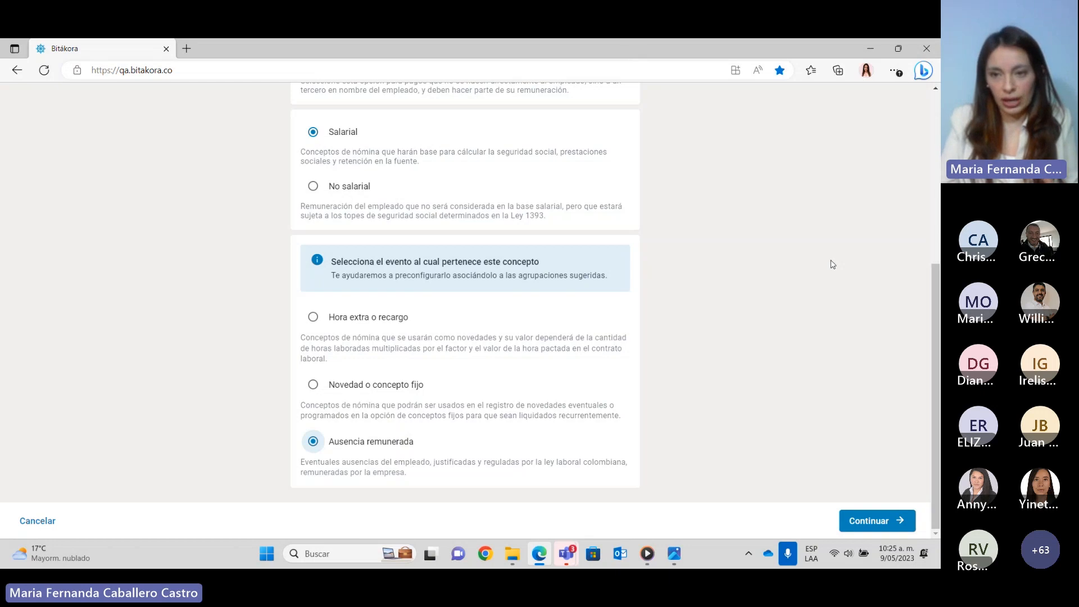
- Switch the concept to Deducido to view its event options, and return it to Devengado
{"action": "left_click_drag", "start_coordinate": [937, 283], "coordinate": [933, 136]}
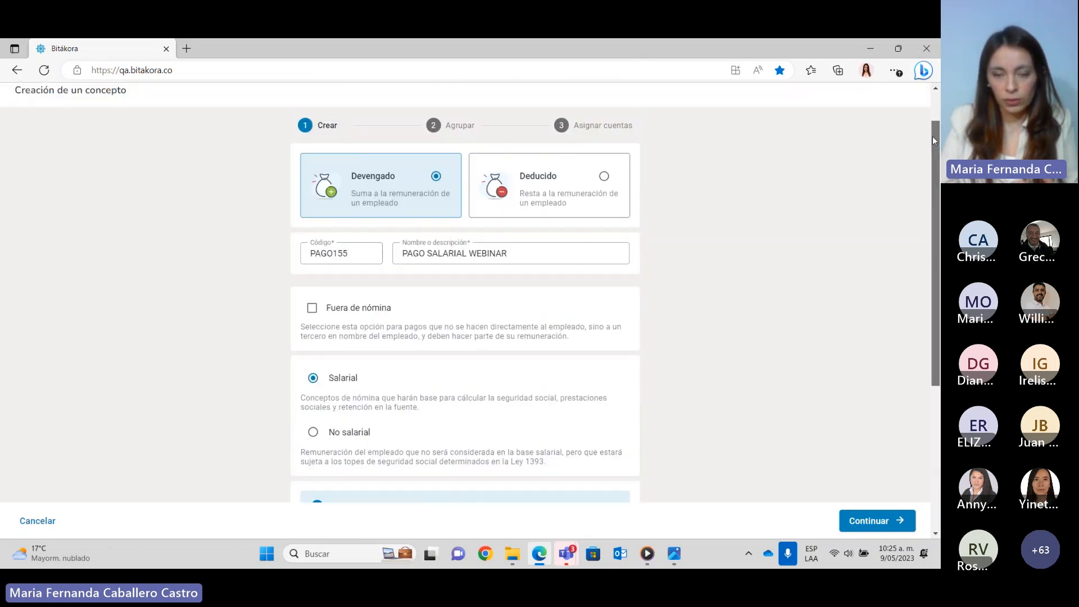
{"action": "left_click", "coordinate": [600, 186]}
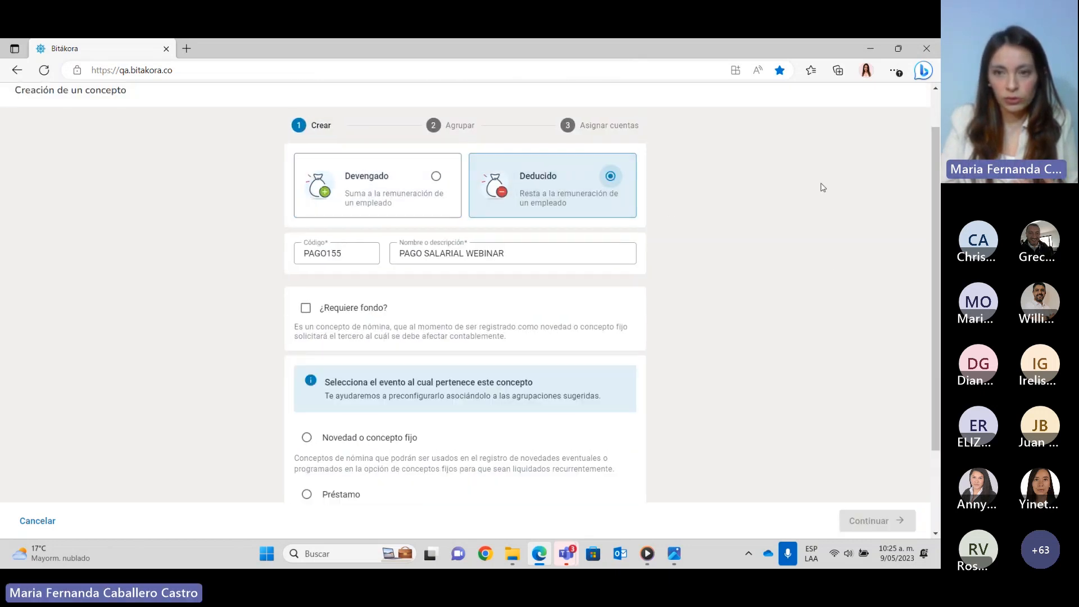
{"action": "scroll", "coordinate": [936, 135], "scroll_direction": "down", "scroll_amount": 2}
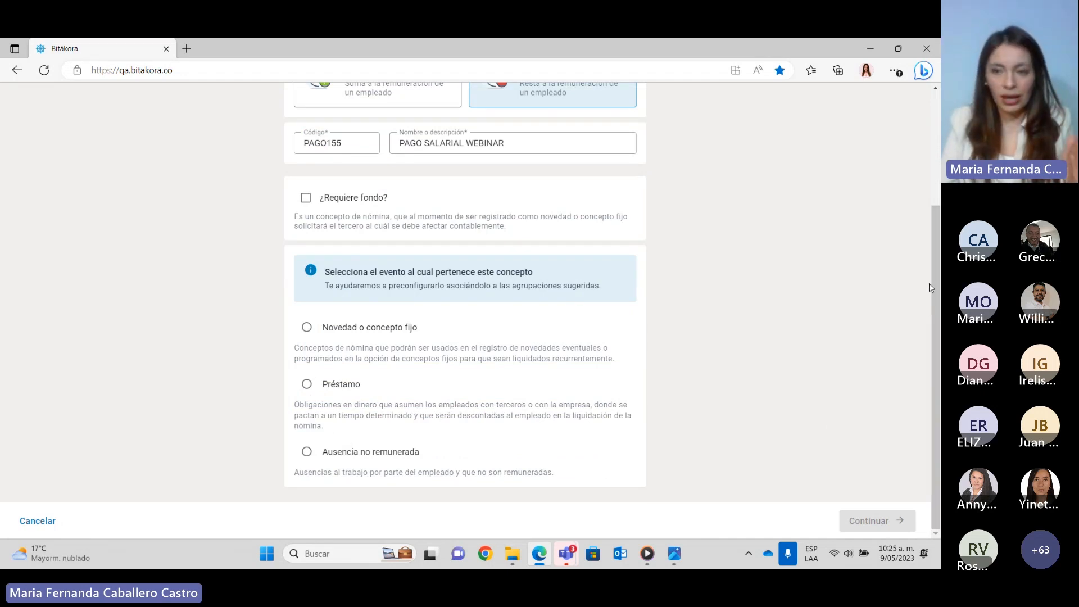
{"action": "scroll", "coordinate": [630, 206], "scroll_direction": "up", "scroll_amount": 3}
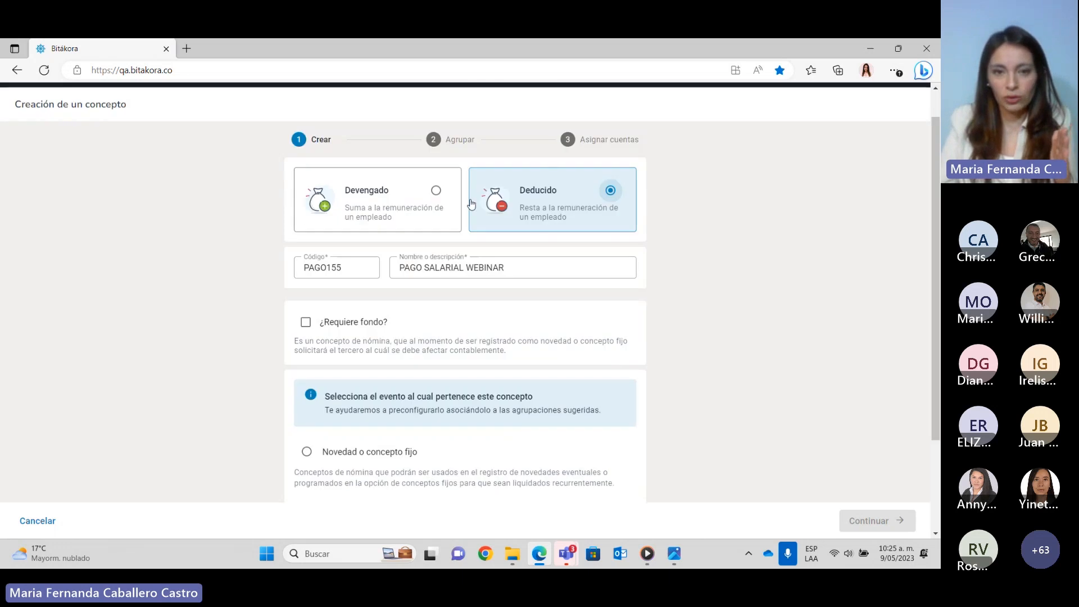
{"action": "left_click", "coordinate": [435, 190]}
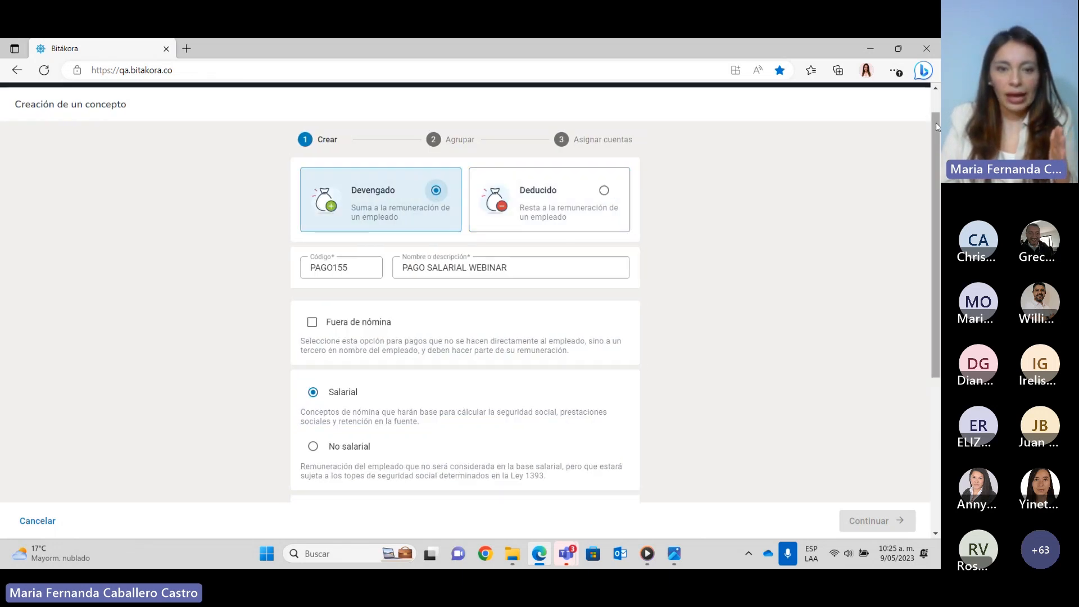
- Try Ausencia remunerada and Novedad o concepto fijo in turn as the event the concept belongs to
{"action": "left_click_drag", "start_coordinate": [936, 122], "coordinate": [911, 272]}
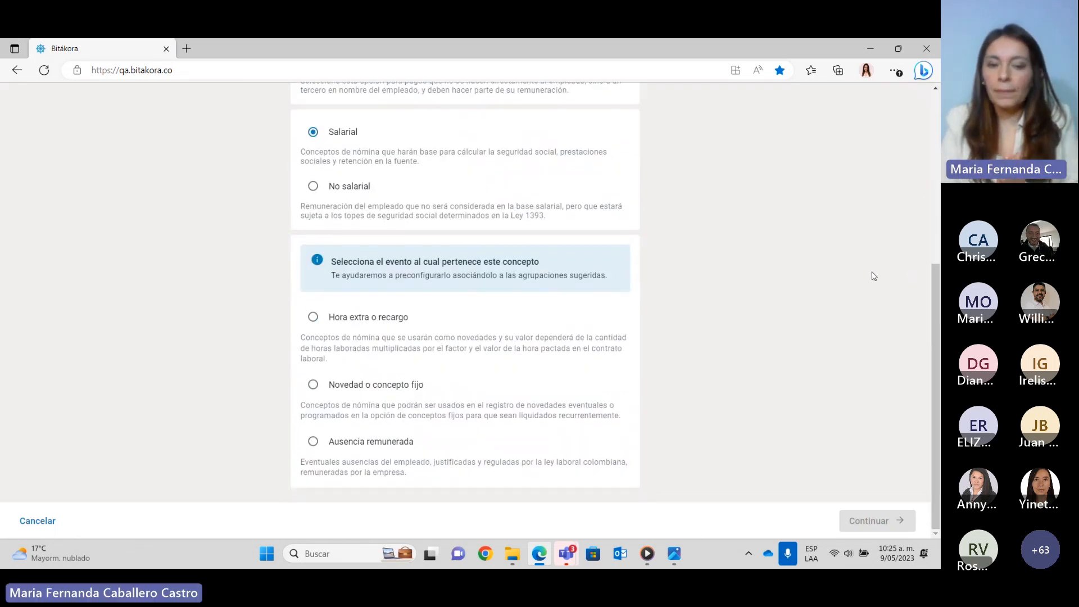
{"action": "left_click", "coordinate": [313, 441]}
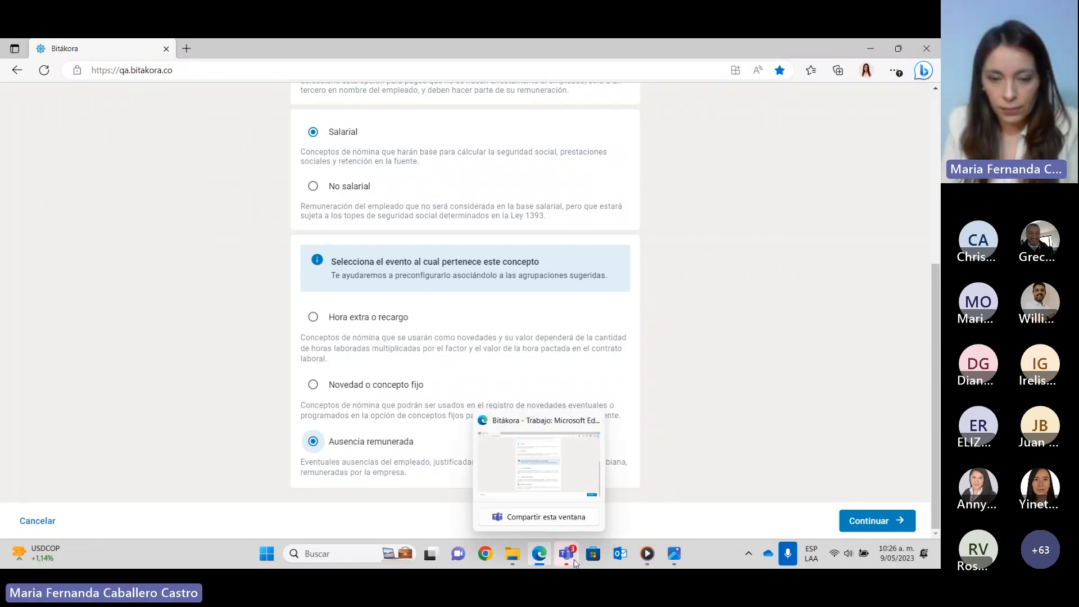
{"action": "mouse_move", "coordinate": [567, 553]}
{"action": "mouse_move", "coordinate": [587, 485]}
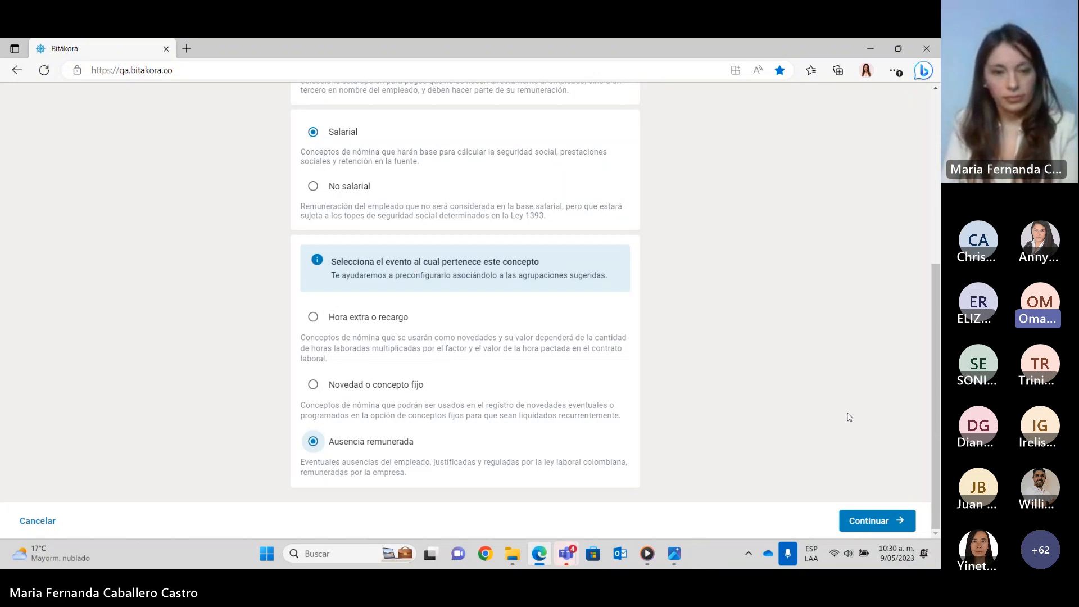
{"action": "left_click", "coordinate": [320, 392]}
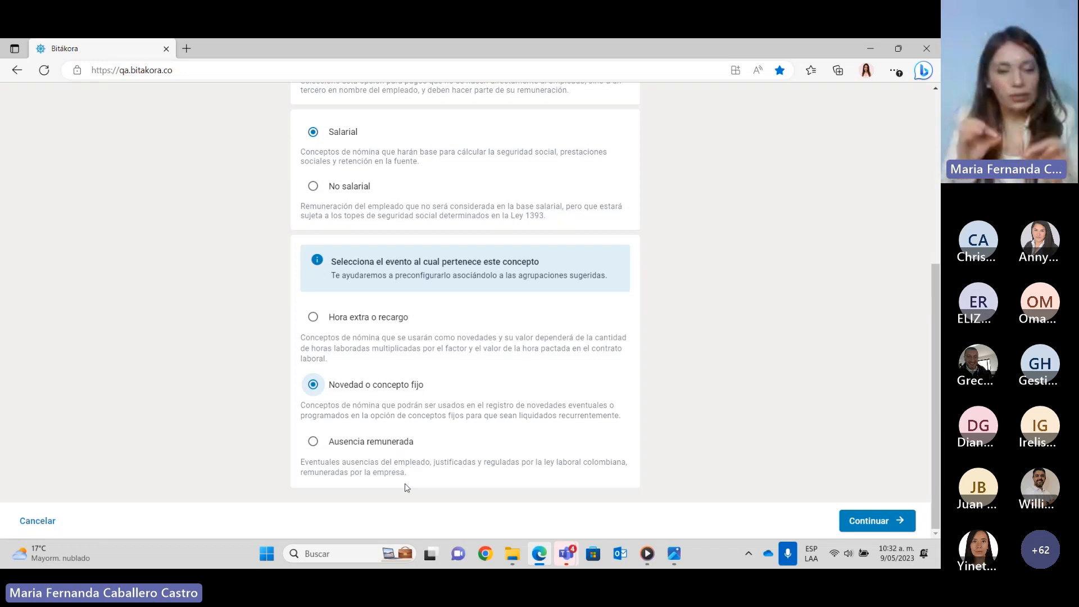
{"action": "left_click", "coordinate": [313, 441]}
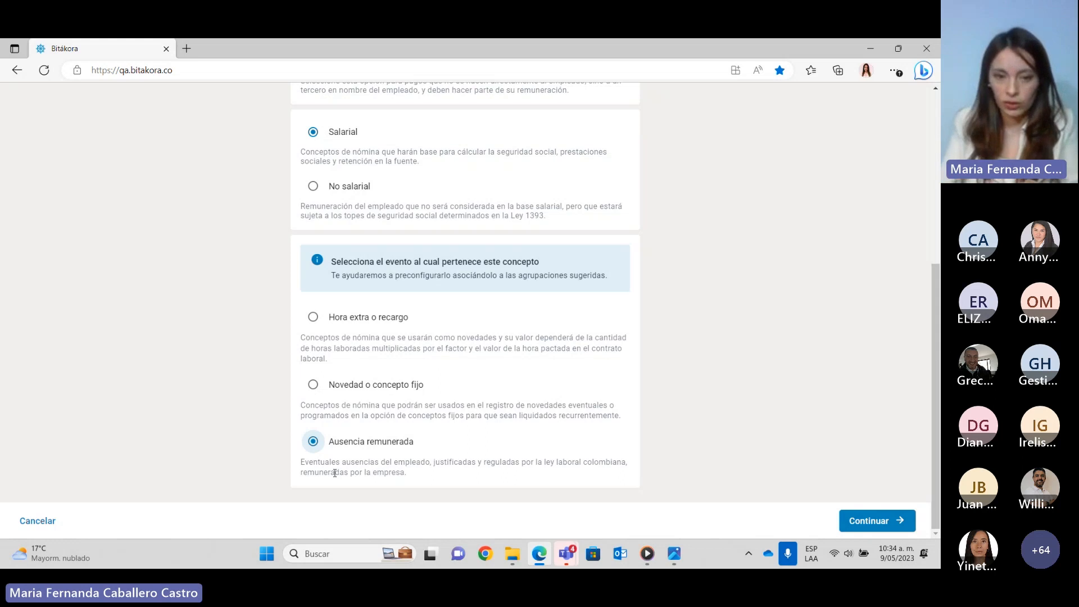
- Set the concept's event to Novedad o concepto fijo and continue to the Agrupar stage
{"action": "left_click", "coordinate": [311, 384]}
{"action": "left_click_drag", "start_coordinate": [937, 292], "coordinate": [918, 355]}
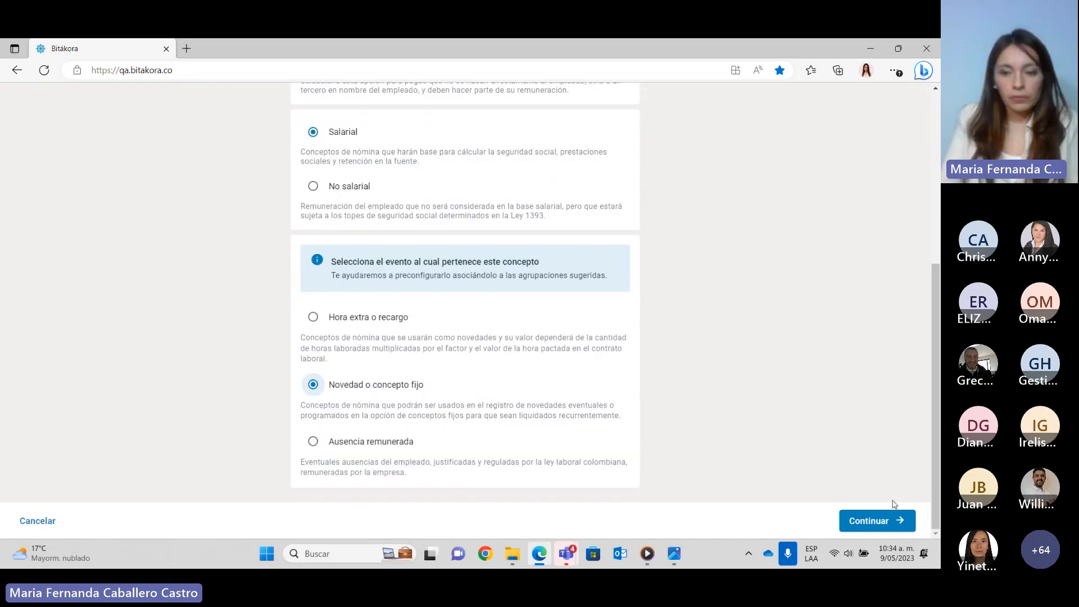
{"action": "left_click", "coordinate": [869, 522]}
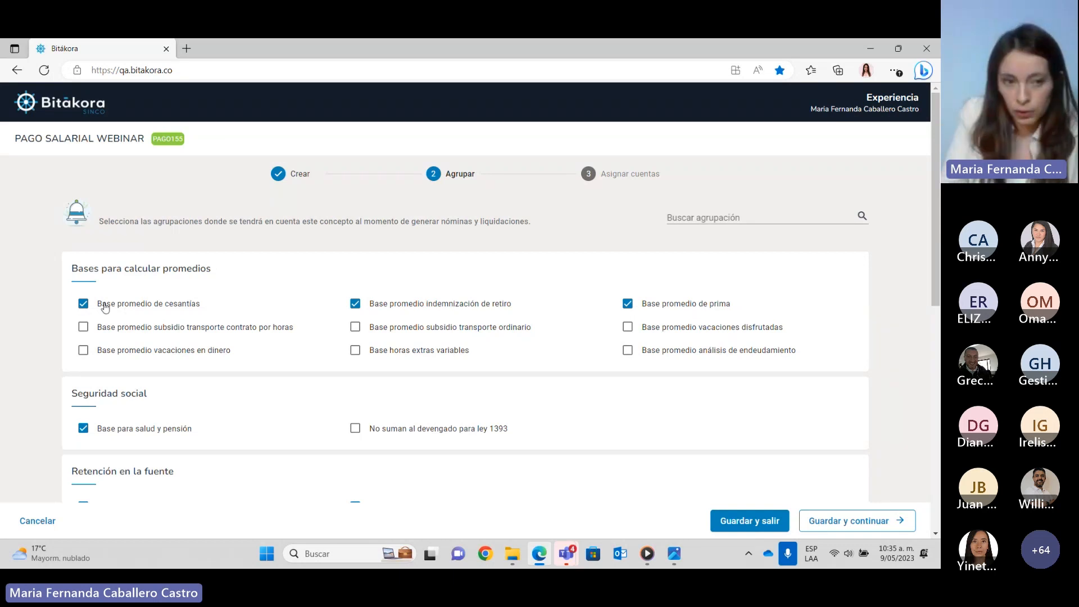
- Include the concept in Base promedio vacaciones disfrutadas and Base promedio subsidio transporte ordinario, keeping Base promedio de cesantías selected
{"action": "left_click", "coordinate": [84, 304]}
{"action": "left_click", "coordinate": [85, 305]}
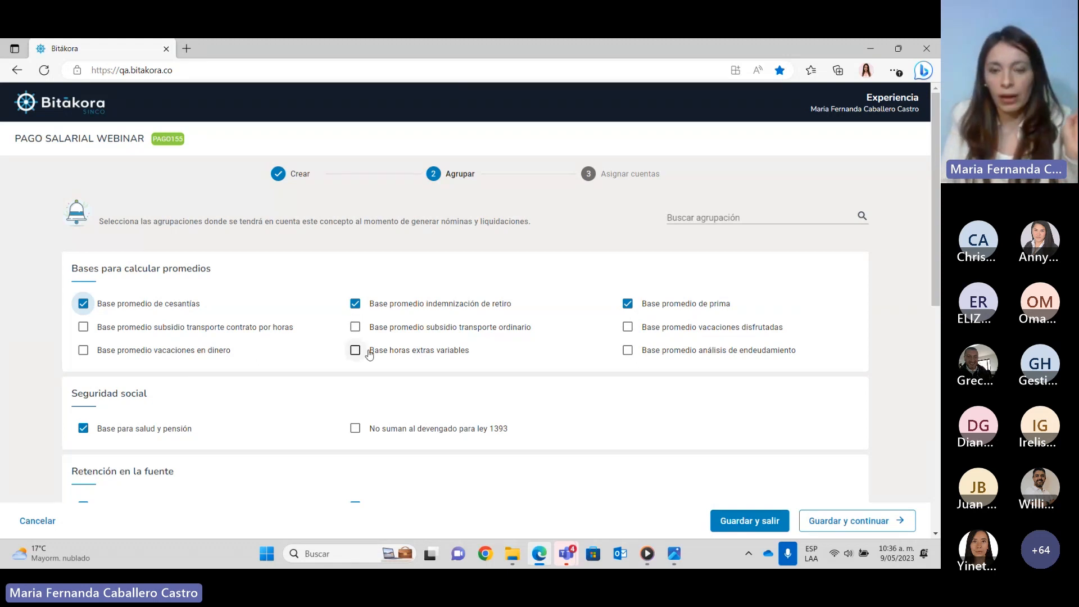
{"action": "left_click", "coordinate": [626, 332]}
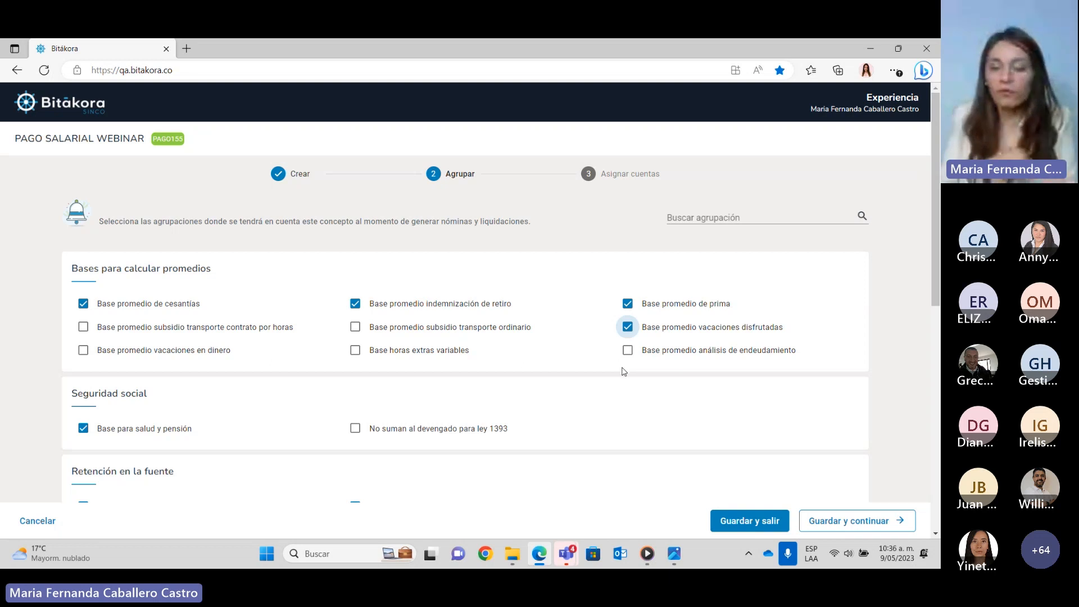
{"action": "left_click", "coordinate": [356, 327]}
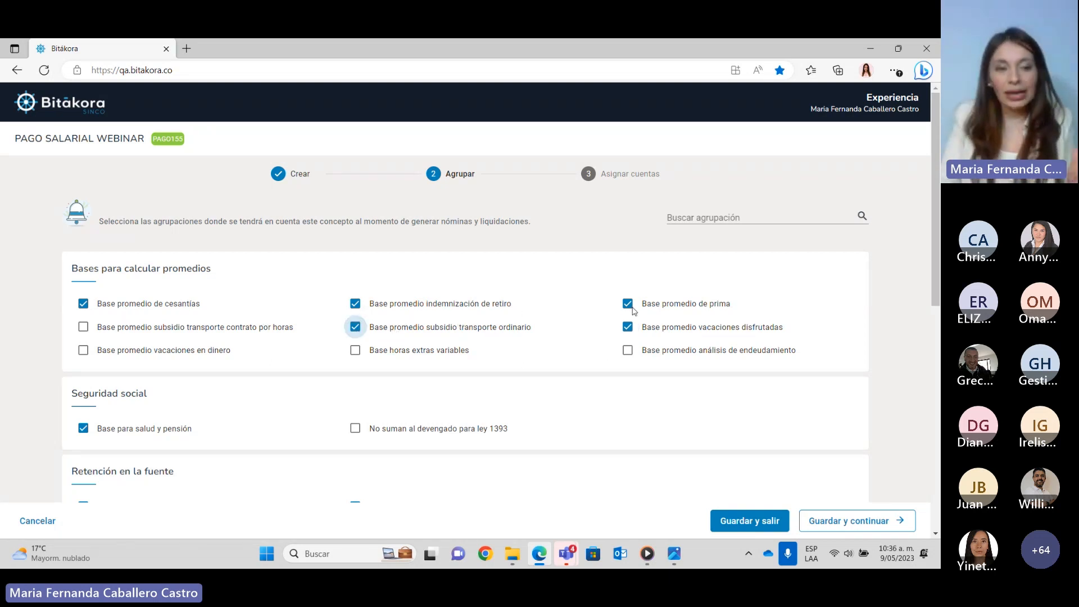
- Try the Certificados de ingresos y retenciones options in turn, from Pagos por salarios o emolumentos eclesiásticos through to Otros pagos
{"action": "left_click_drag", "start_coordinate": [933, 231], "coordinate": [933, 293]}
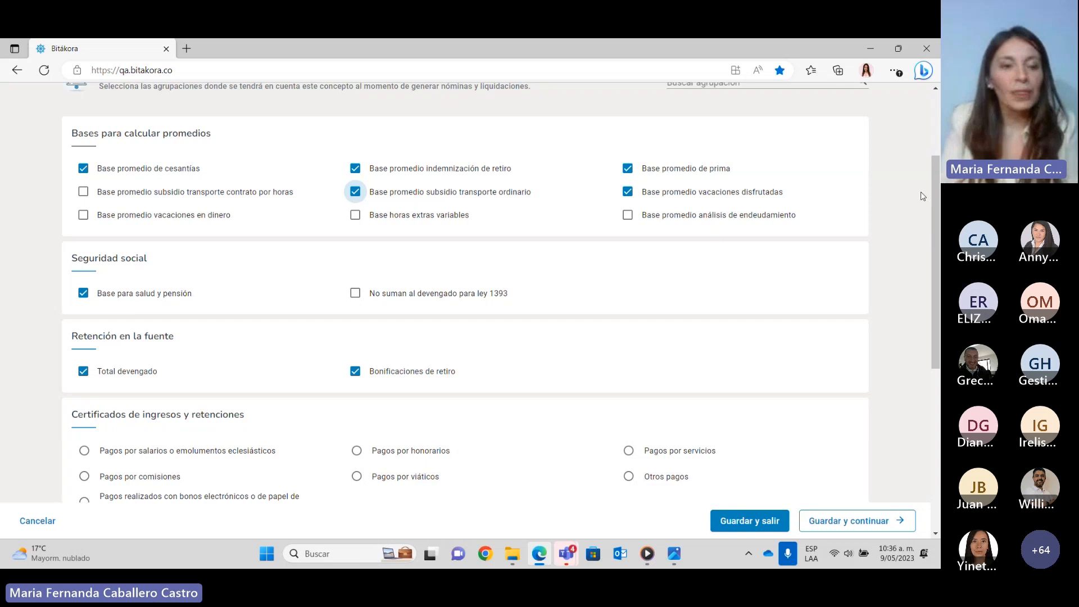
{"action": "scroll", "coordinate": [929, 236], "scroll_direction": "down", "scroll_amount": 2}
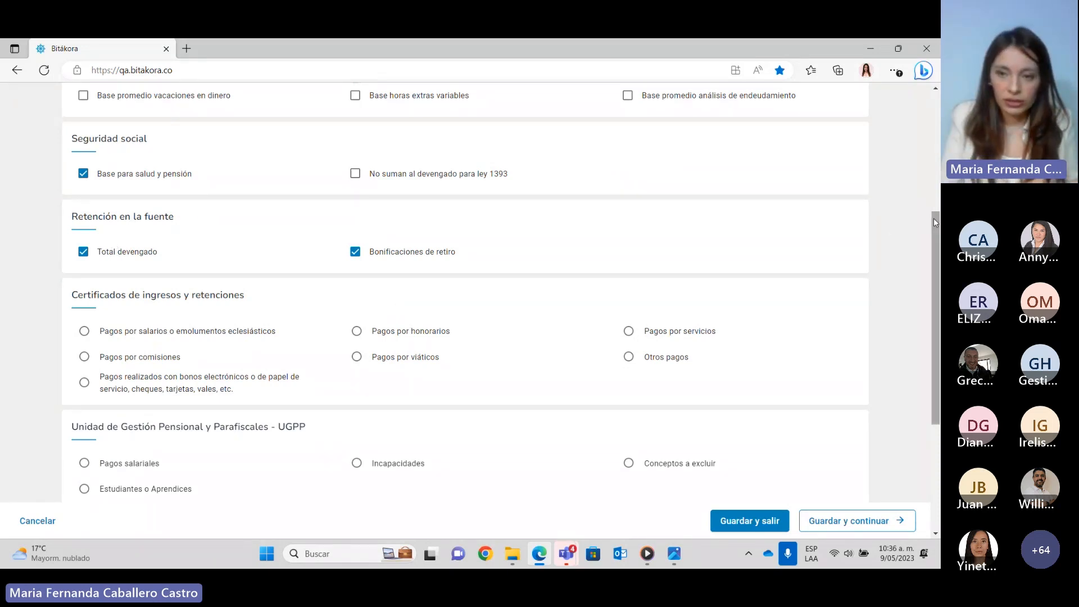
{"action": "left_click_drag", "start_coordinate": [933, 218], "coordinate": [917, 254]}
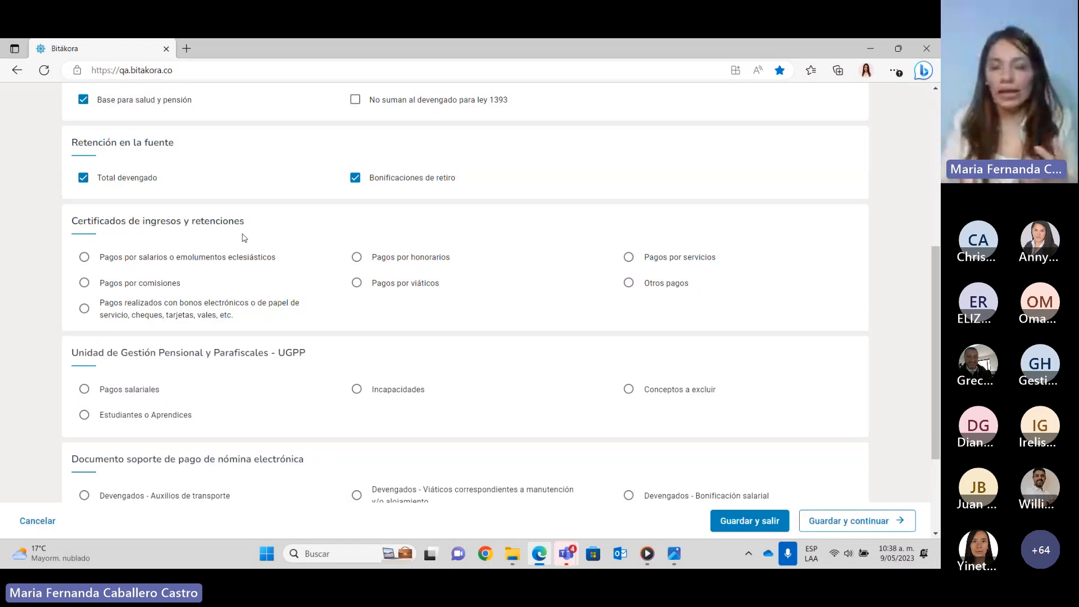
{"action": "left_click", "coordinate": [84, 257]}
{"action": "left_click", "coordinate": [85, 282]}
{"action": "left_click", "coordinate": [85, 308]}
{"action": "left_click", "coordinate": [85, 257]}
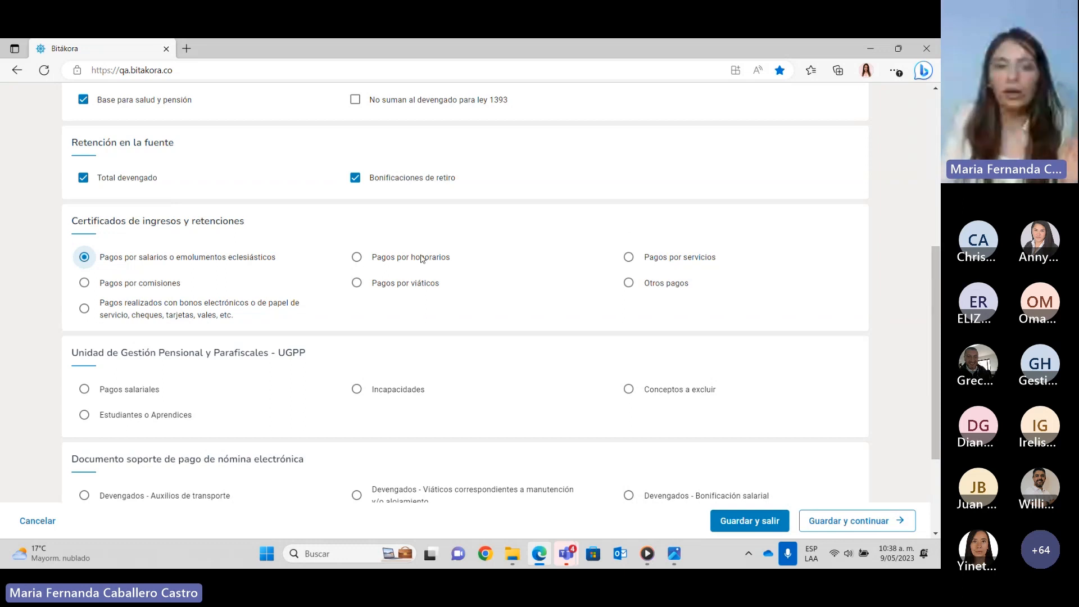
{"action": "left_click", "coordinate": [357, 257]}
{"action": "left_click", "coordinate": [356, 281]}
{"action": "left_click", "coordinate": [628, 256]}
{"action": "left_click", "coordinate": [629, 285]}
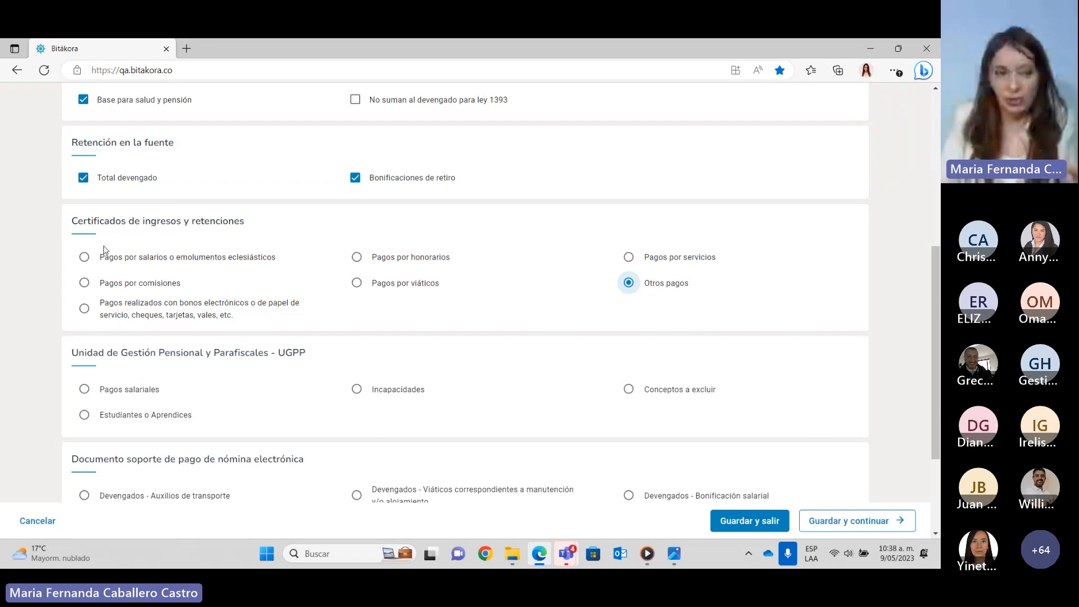
- Classify the concept as Pagos por salarios o emolumentos eclesiásticos for income certificates and as Pagos salariales for UGPP
{"action": "left_click", "coordinate": [84, 256]}
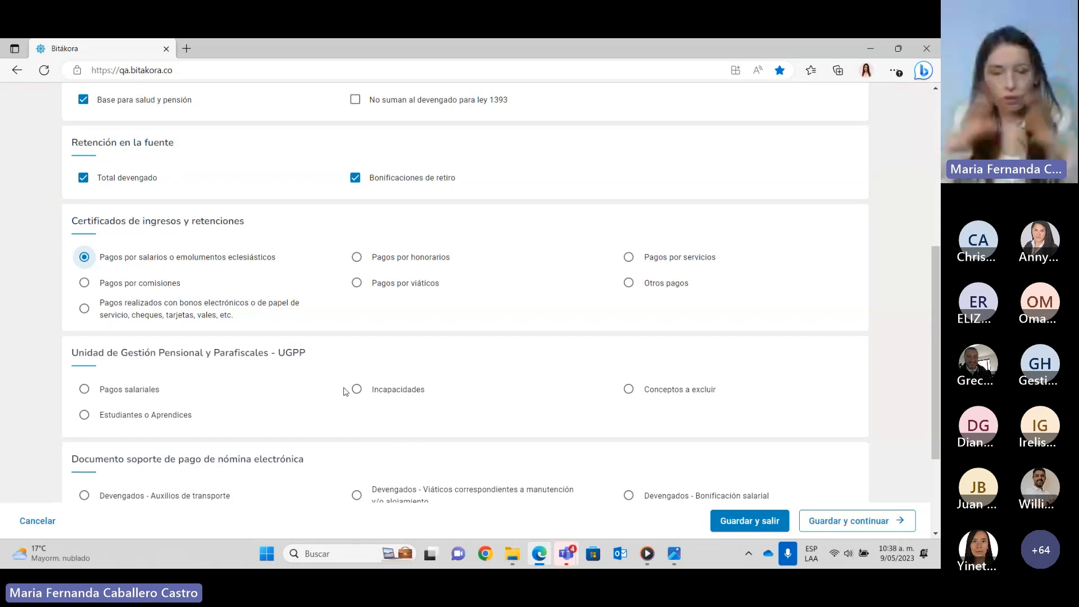
{"action": "left_click", "coordinate": [85, 389]}
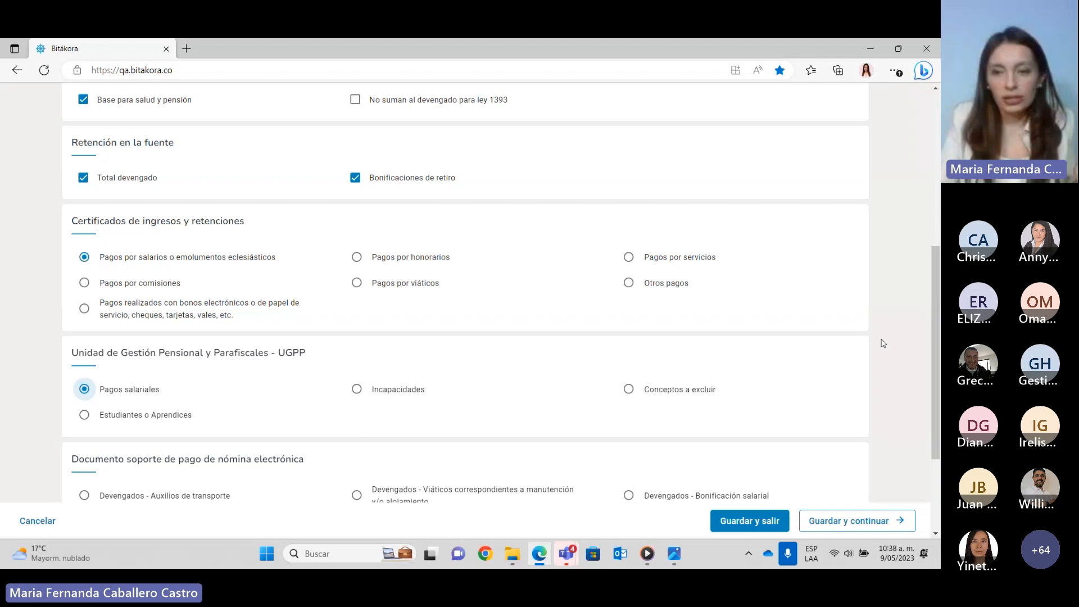
- Set the electronic payroll support document grouping to Devengados - Auxilios salariales and continue to the account assignment stage
{"action": "scroll", "coordinate": [936, 366], "scroll_direction": "down", "scroll_amount": 3}
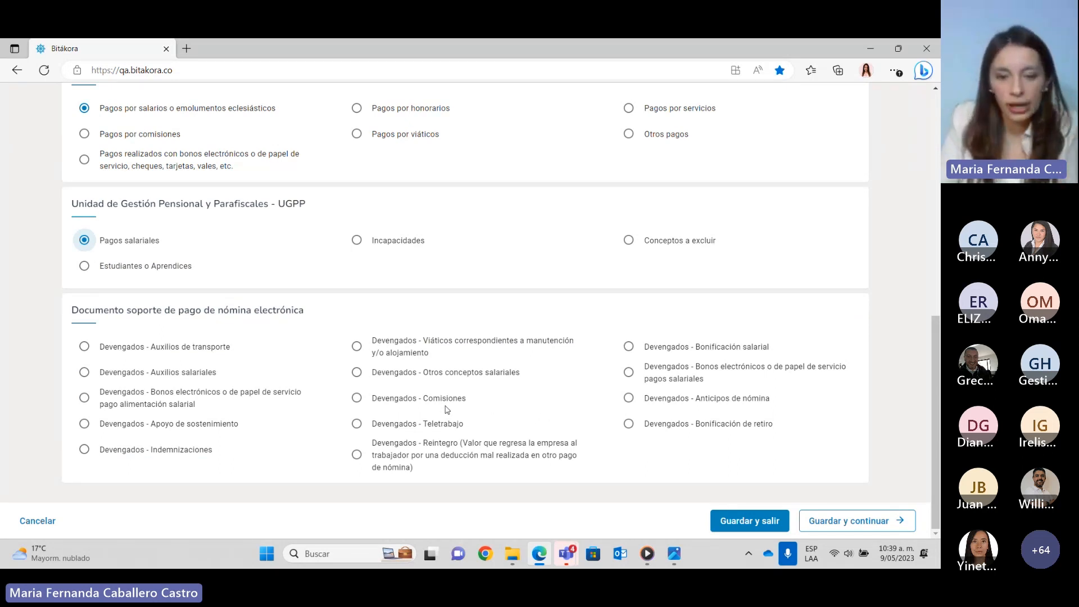
{"action": "left_click", "coordinate": [79, 373]}
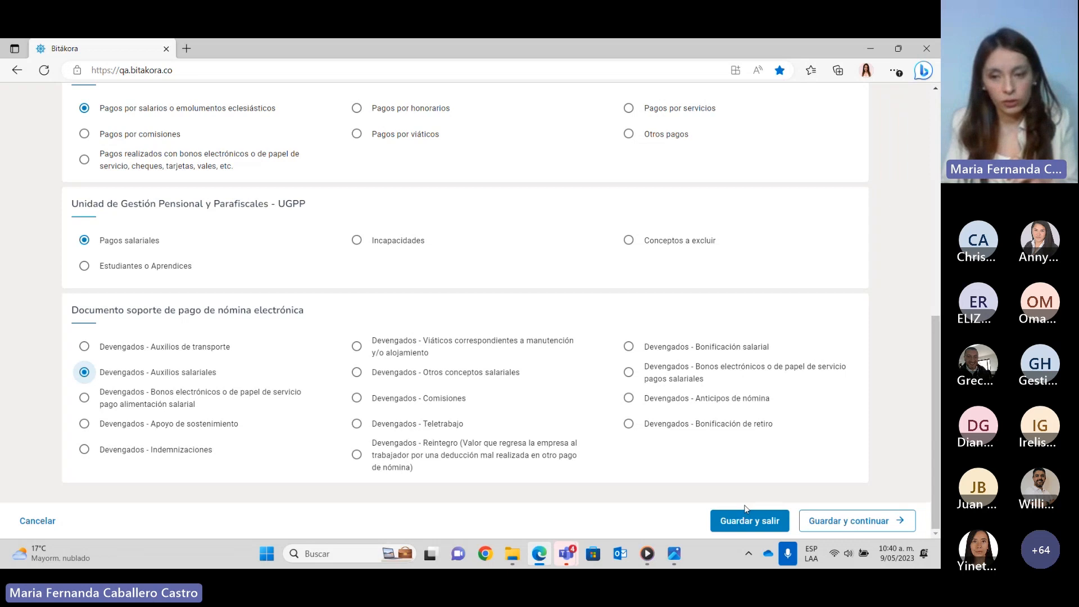
{"action": "left_click", "coordinate": [846, 524]}
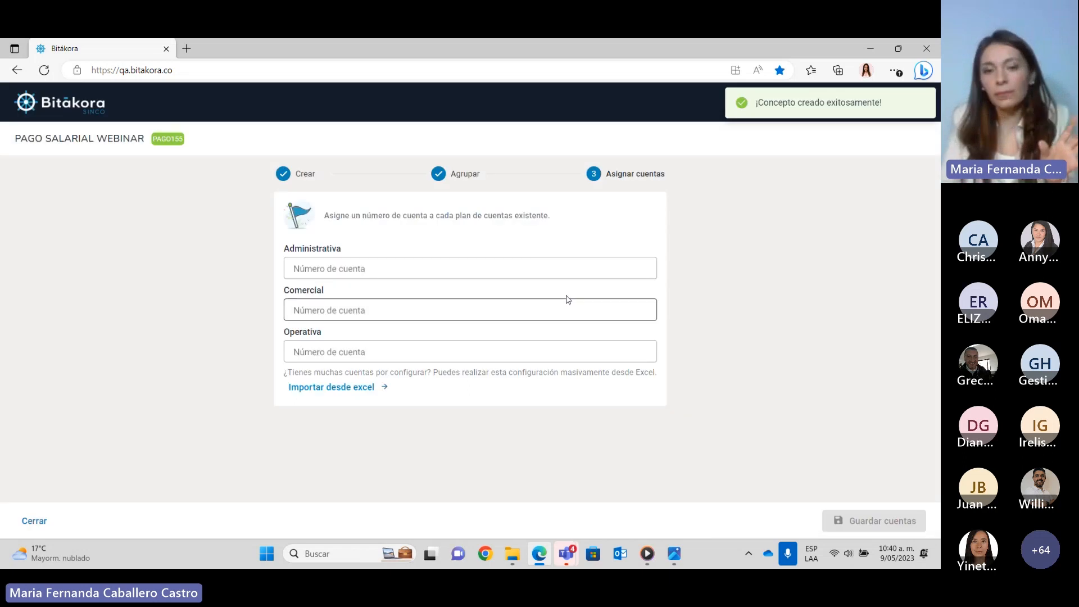
- Assign ledger account 230501 to the Administrativa, Comercial and Operativa account plans and save the accounts
{"action": "left_click", "coordinate": [361, 275]}
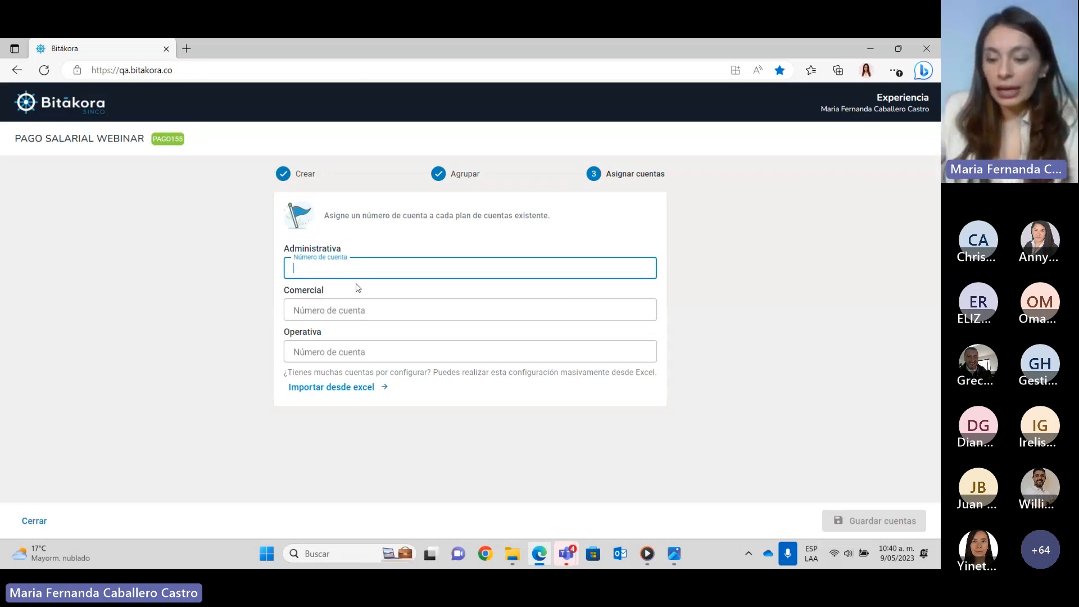
{"action": "type", "text": "230501"}
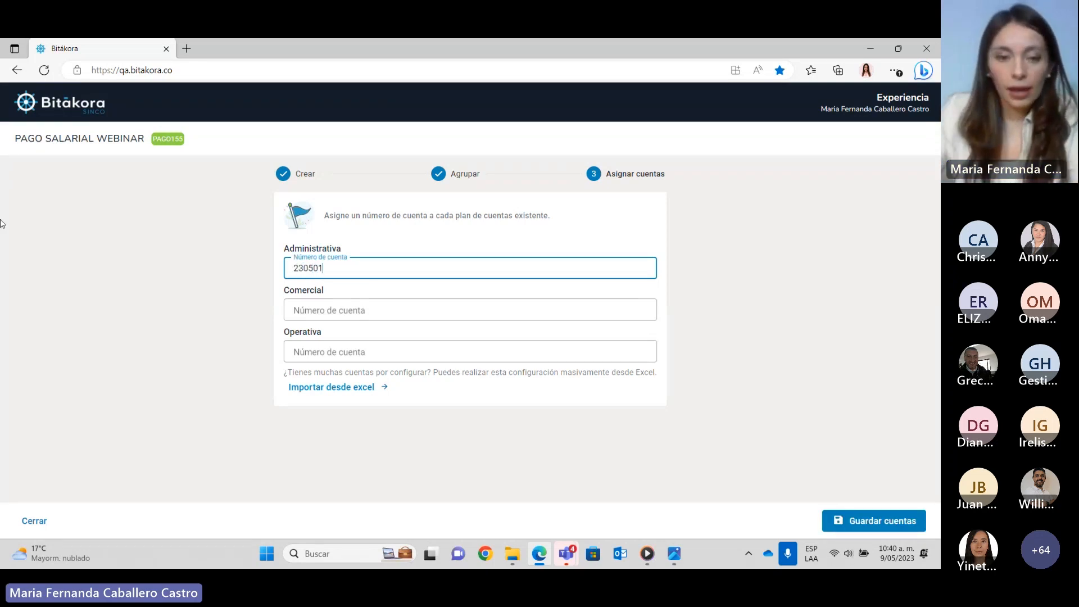
{"action": "left_click_drag", "start_coordinate": [323, 269], "coordinate": [284, 272]}
{"action": "key", "text": "ctrl+c"}
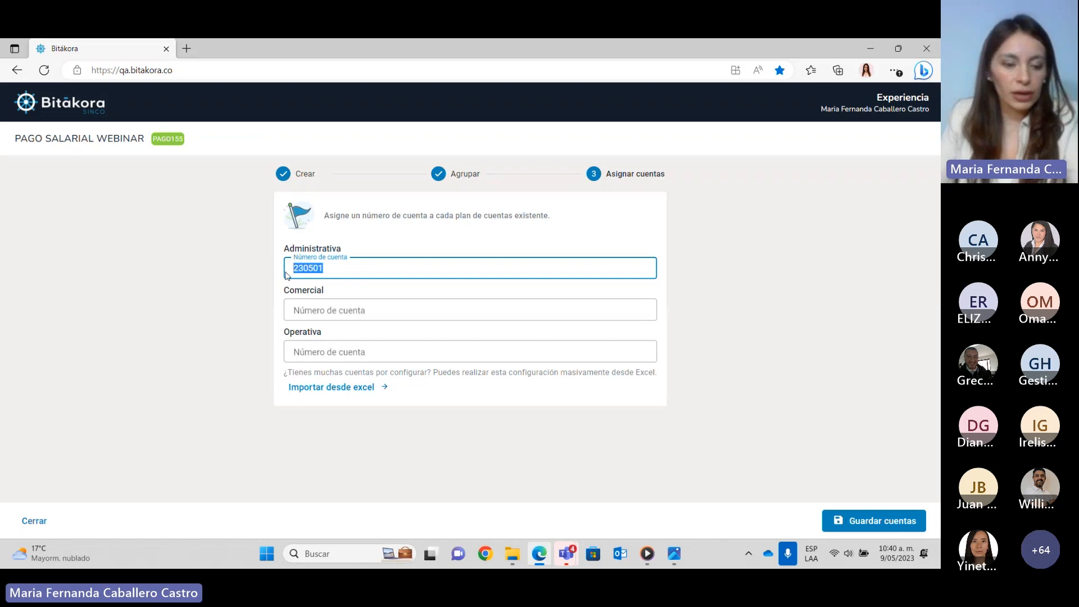
{"action": "left_click", "coordinate": [361, 308]}
{"action": "key", "text": "ctrl+v"}
{"action": "left_click", "coordinate": [356, 345]}
{"action": "key", "text": "ctrl+v"}
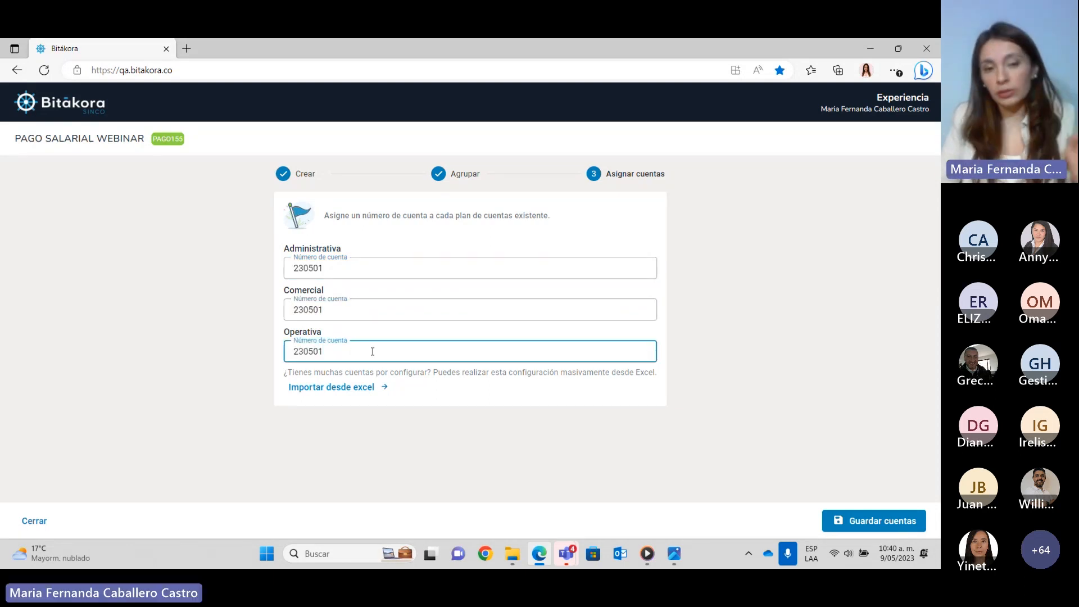
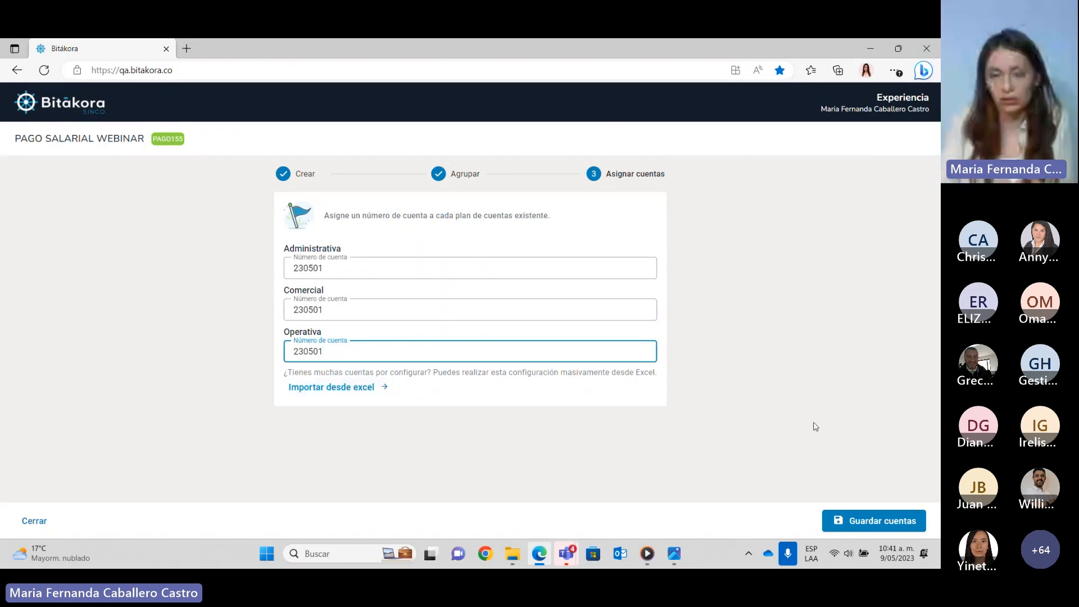
{"action": "left_click", "coordinate": [899, 530]}
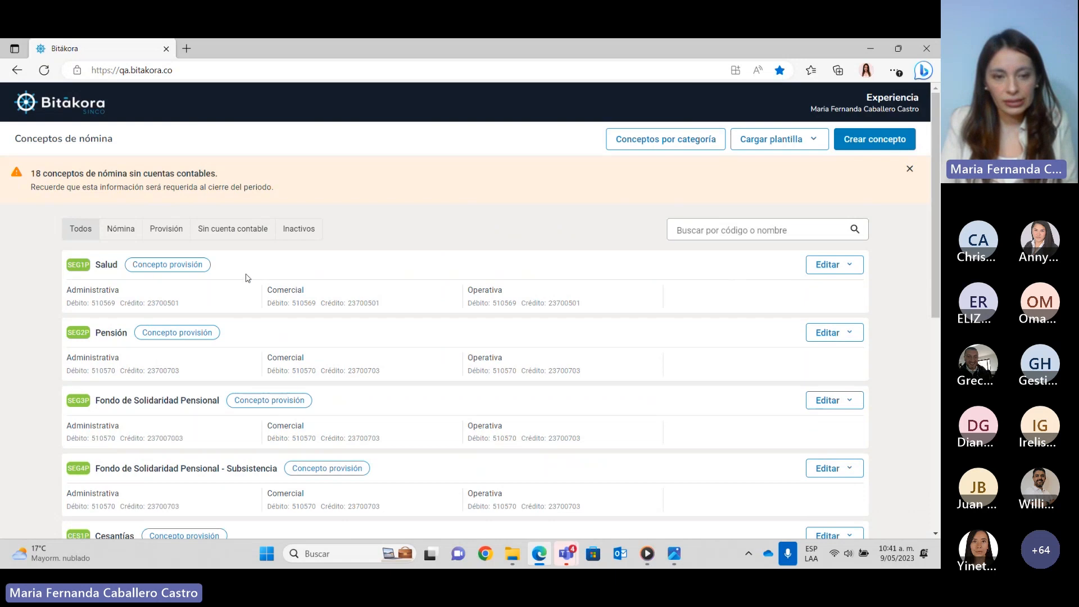
- Search the payroll concepts for WEB to check the new concept, and clear the search
{"action": "left_click", "coordinate": [753, 232]}
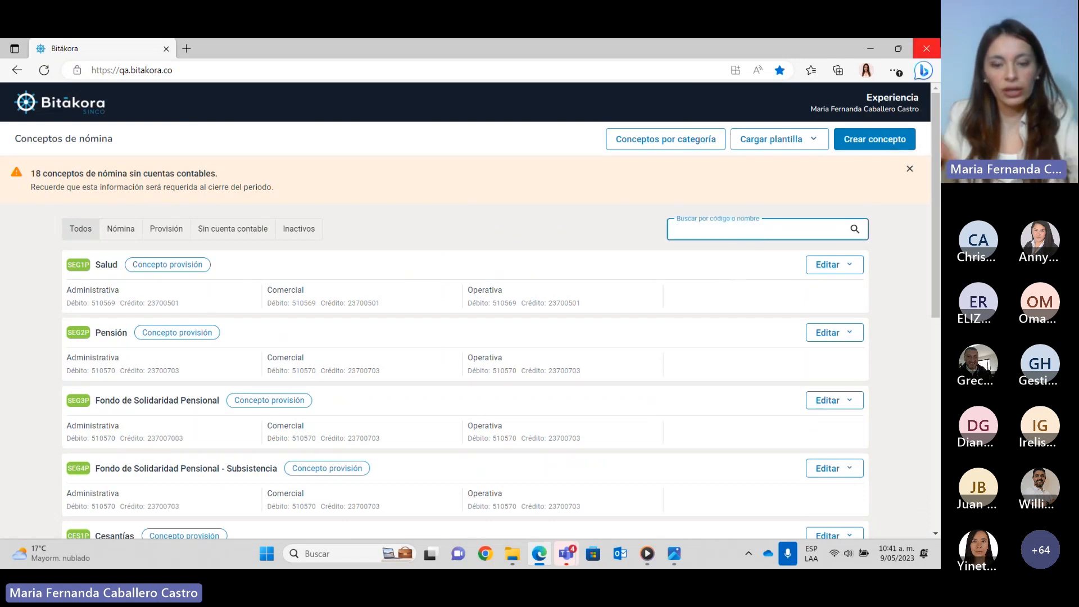
{"action": "type", "text": "WEB"}
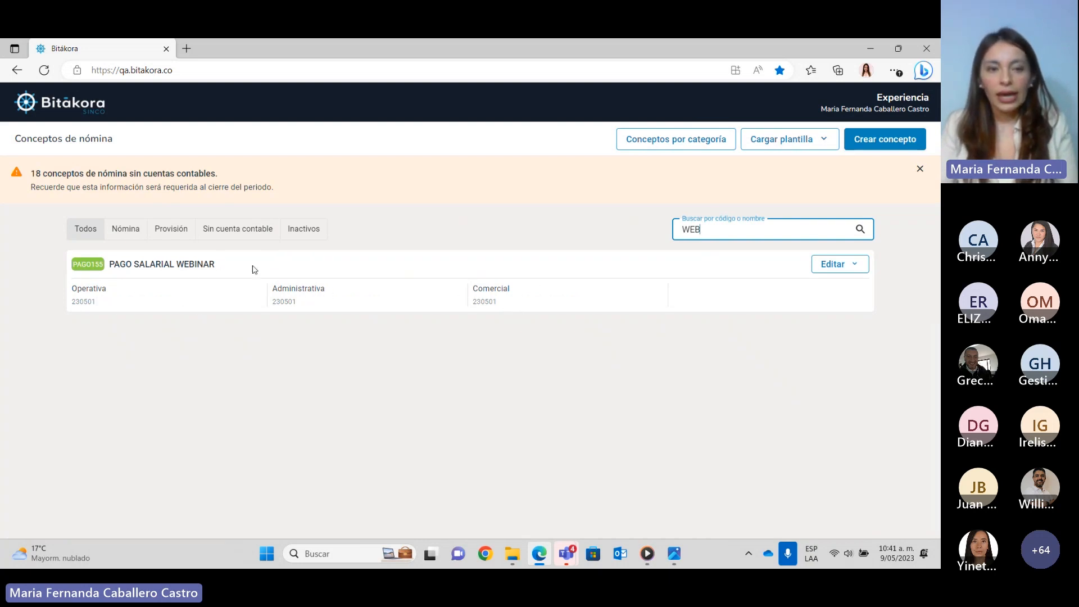
{"action": "left_click_drag", "start_coordinate": [775, 235], "coordinate": [680, 233]}
{"action": "left_click", "coordinate": [743, 231]}
{"action": "left_click_drag", "start_coordinate": [750, 225], "coordinate": [631, 234]}
{"action": "key", "text": "BackSpace"}
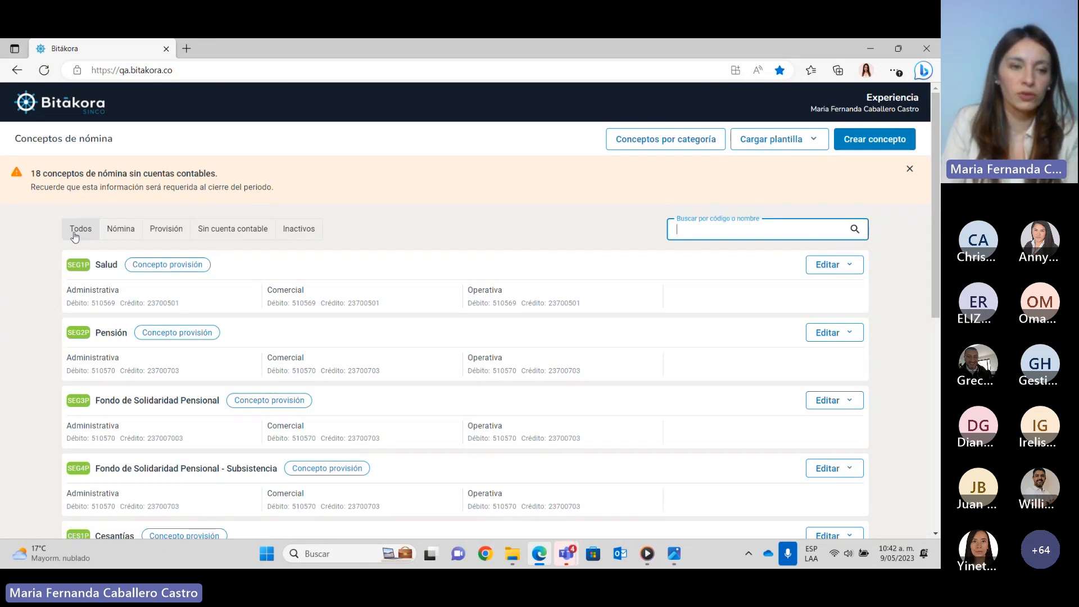
- View the payroll concepts filtered by Nómina, by Provisión and by Sin cuenta contable
{"action": "left_click", "coordinate": [124, 229]}
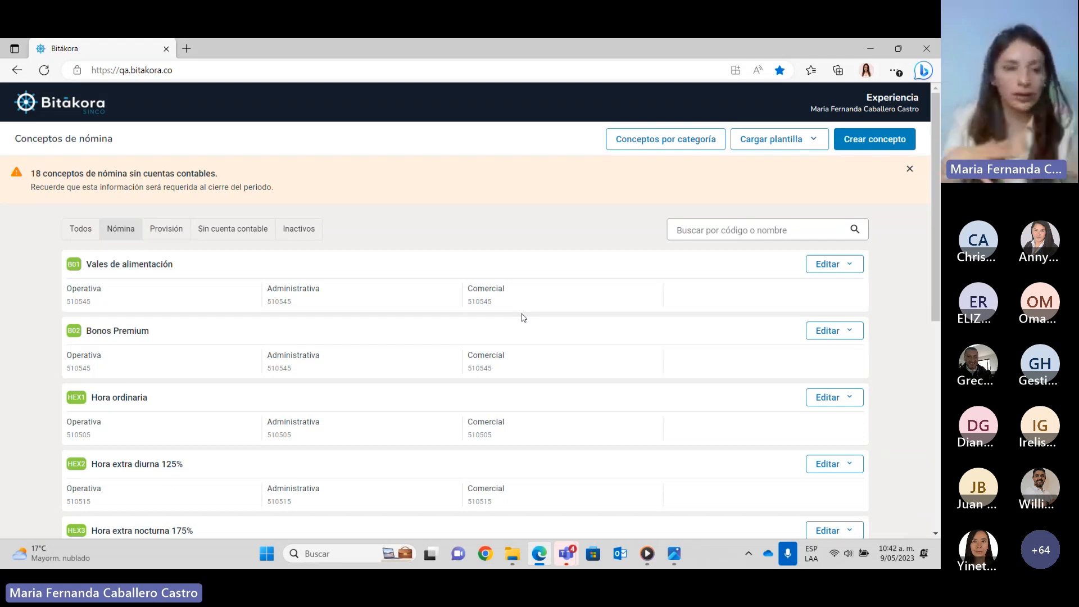
{"action": "left_click", "coordinate": [167, 234]}
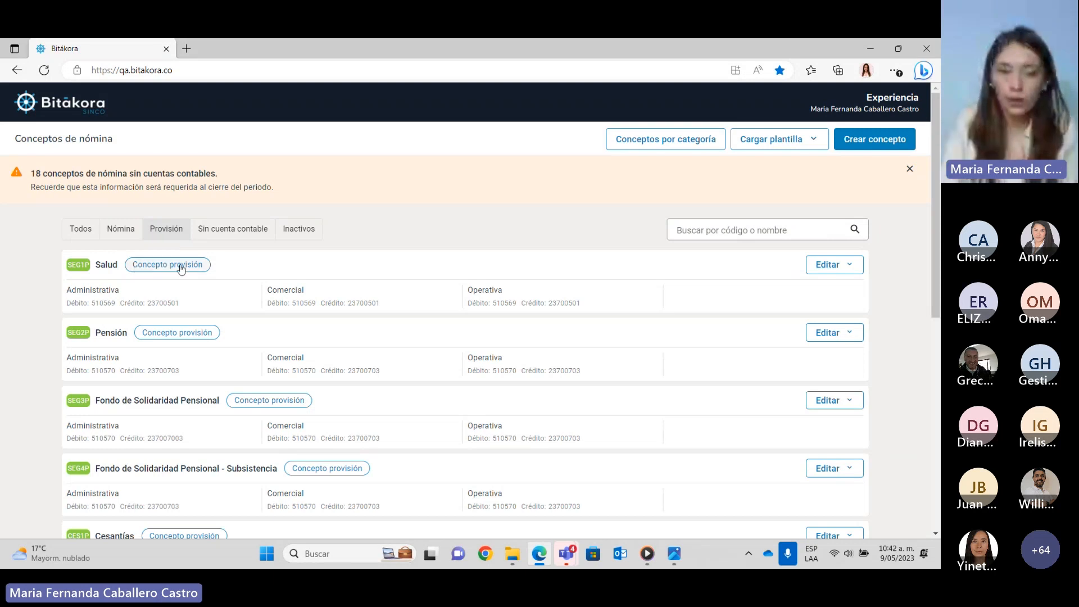
{"action": "left_click", "coordinate": [236, 235]}
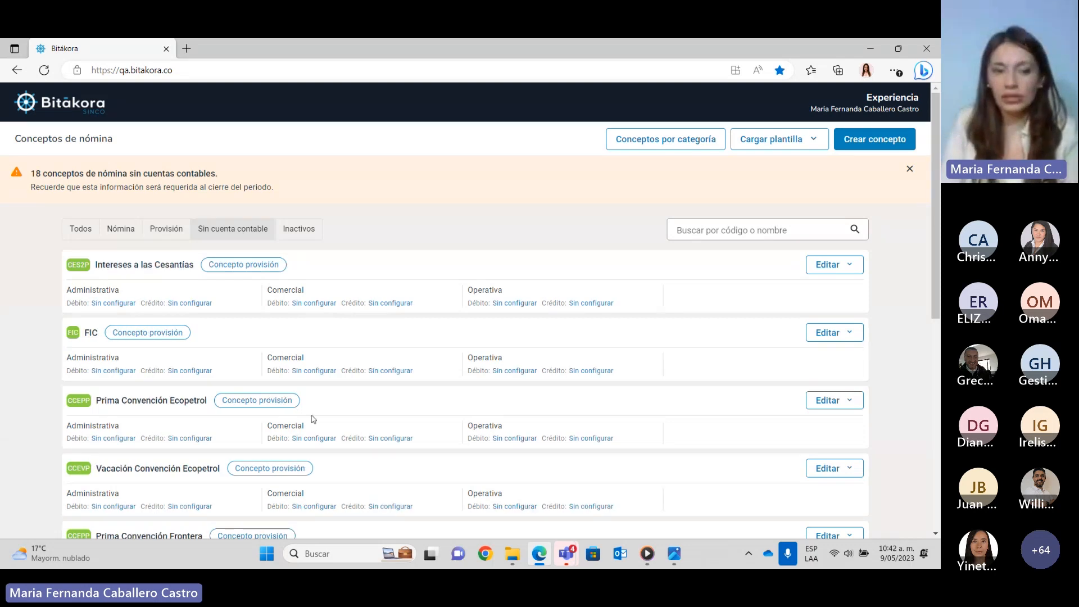
{"action": "scroll", "coordinate": [314, 416], "scroll_direction": "down", "scroll_amount": 1}
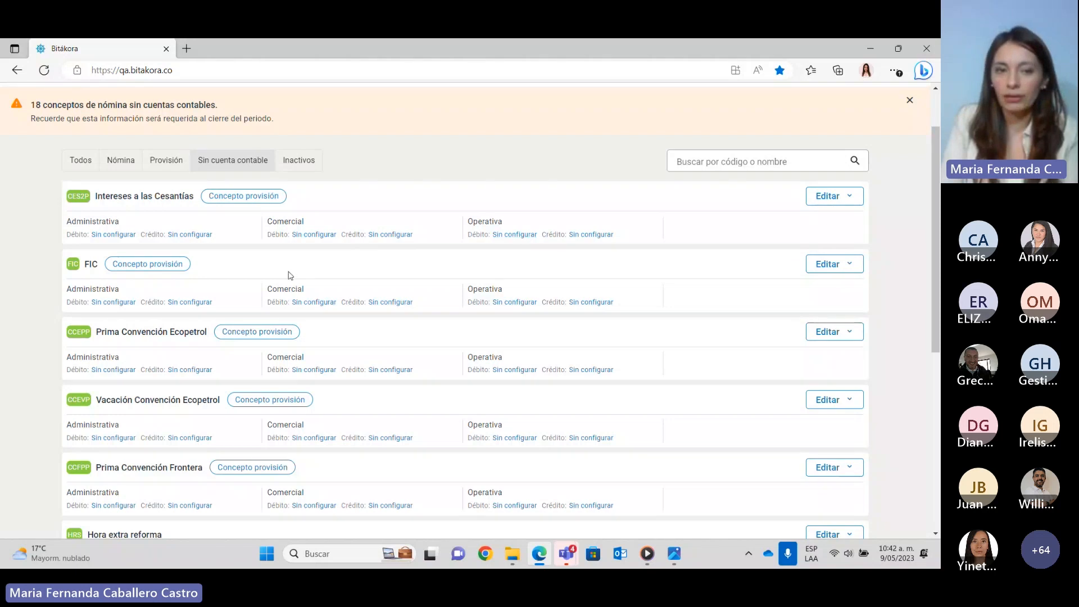
- Edit the accounts of Intereses a las Cesantías, setting the Administrativa debit to 230501 and credit to 230505
{"action": "left_click", "coordinate": [115, 234]}
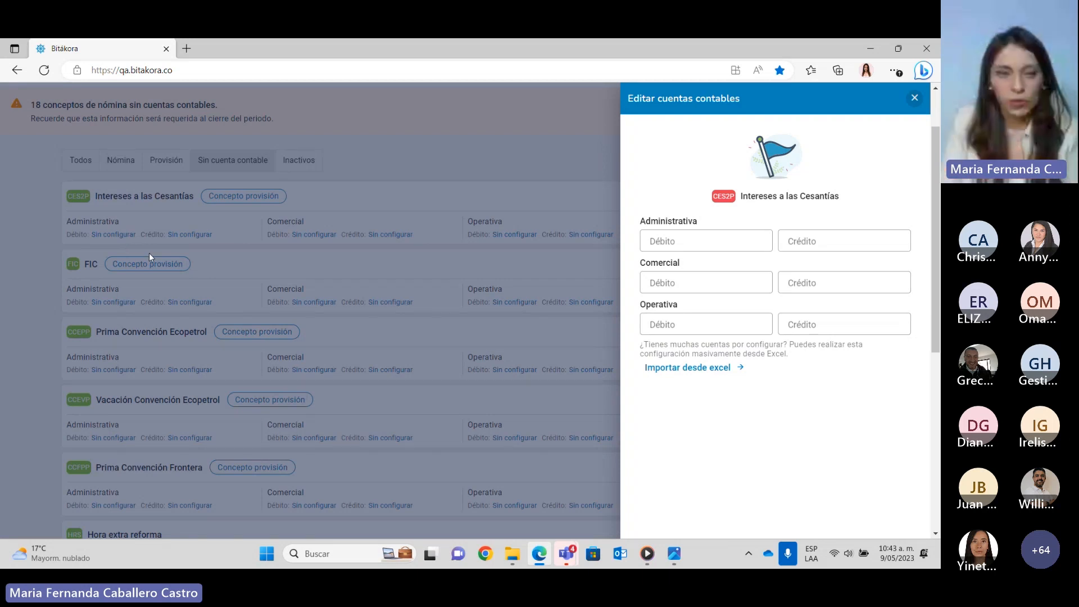
{"action": "left_click", "coordinate": [692, 240]}
{"action": "type", "text": "230501"}
{"action": "left_click", "coordinate": [817, 240]}
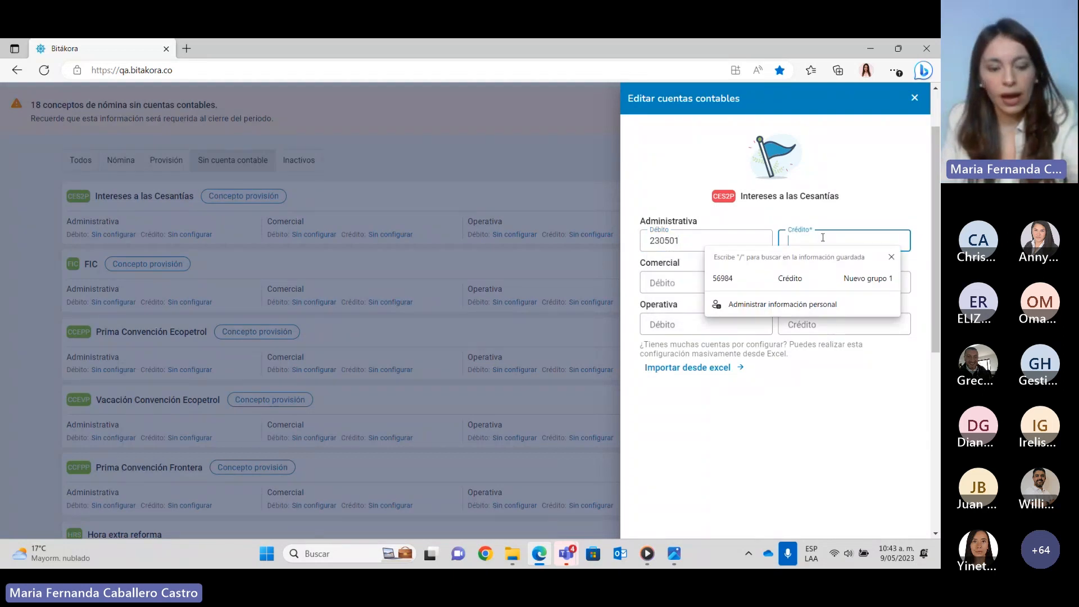
{"action": "type", "text": "230501"}
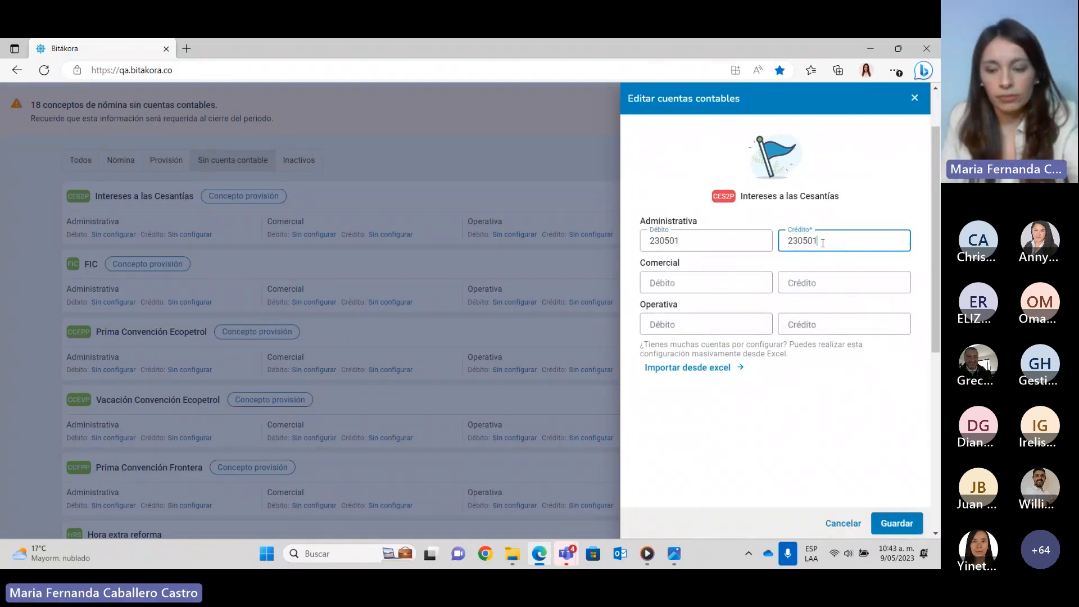
{"action": "key", "text": "BackSpace"}
{"action": "type", "text": "5"}
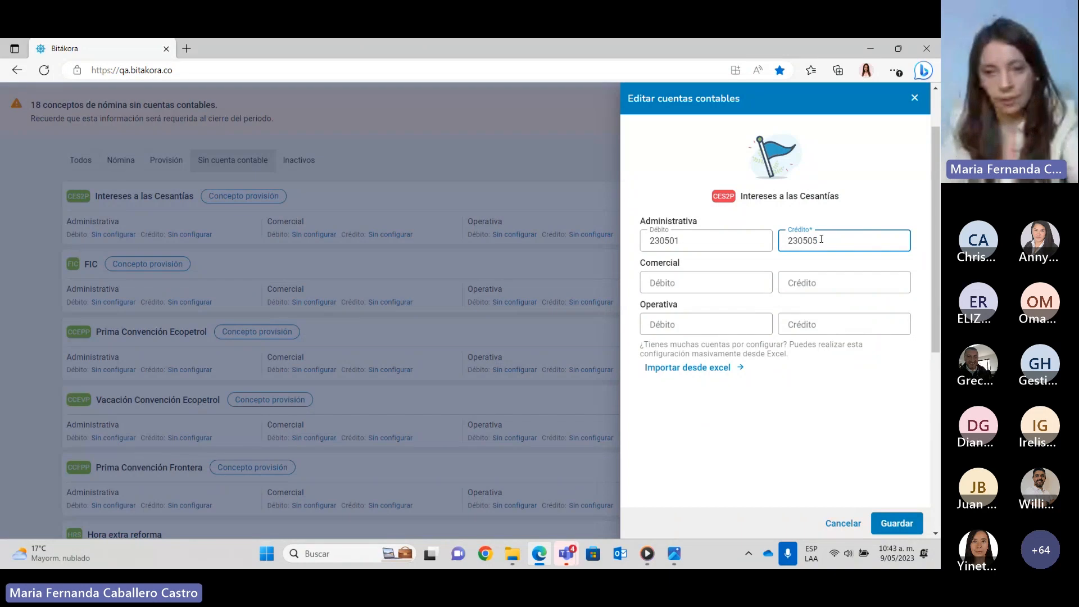
- Copy the Administrativa debit account 230501 into the Comercial and Operativa debit accounts
{"action": "key", "text": "shift+Tab"}
{"action": "key", "text": "ctrl+c"}
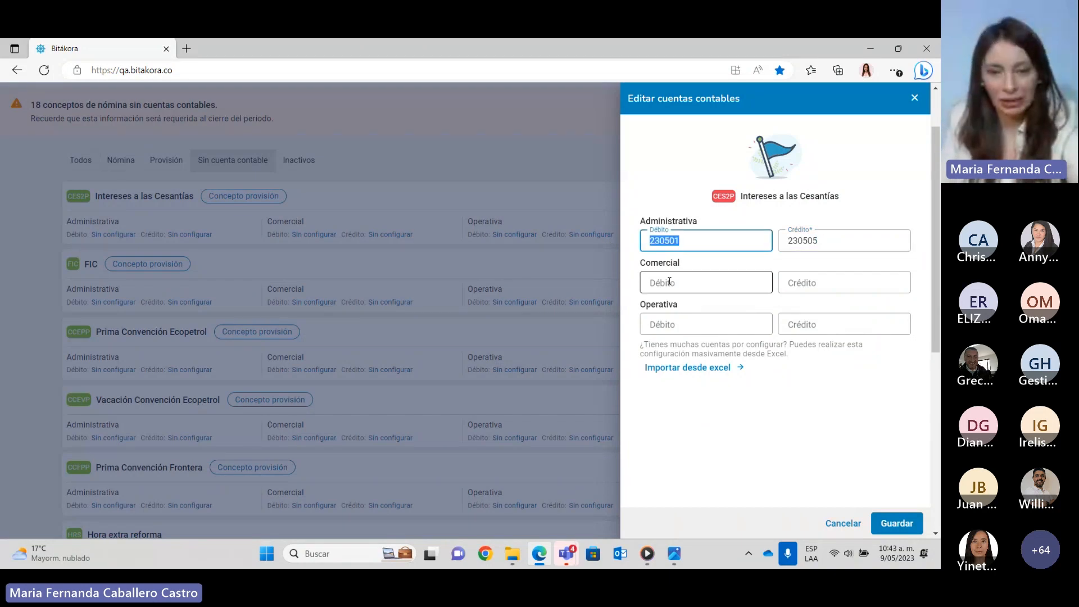
{"action": "left_click", "coordinate": [646, 281]}
{"action": "key", "text": "ctrl+v"}
{"action": "left_click", "coordinate": [657, 325]}
{"action": "key", "text": "ctrl+v"}
- Copy the Administrativa credit account 230505 into the Comercial and Operativa credit accounts, and save the concept's accounts
{"action": "left_click", "coordinate": [817, 236]}
{"action": "double_click", "coordinate": [817, 236]}
{"action": "key", "text": "ctrl+c"}
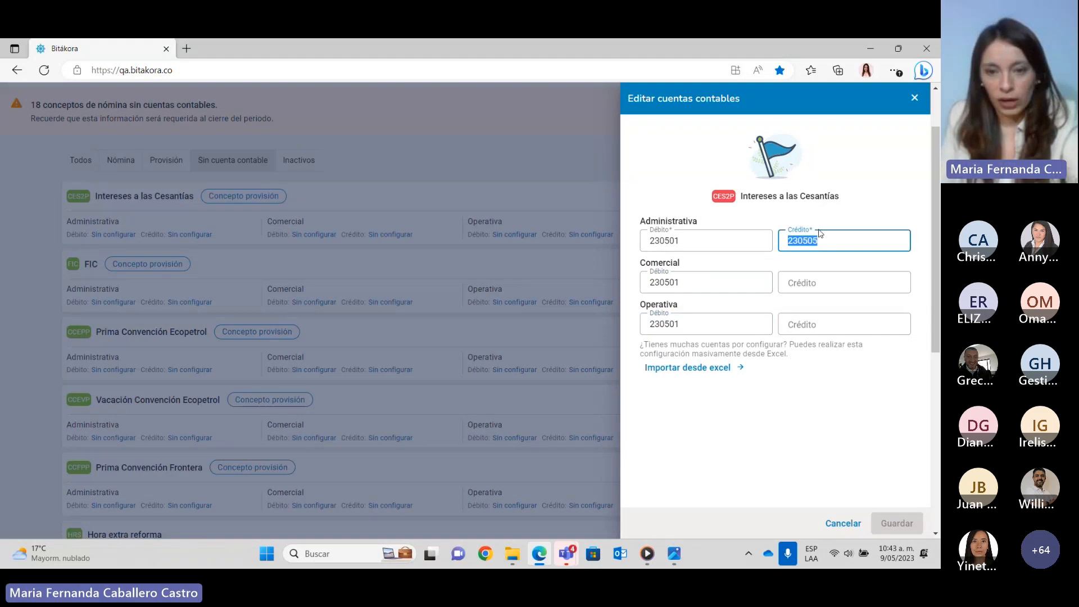
{"action": "left_click", "coordinate": [802, 281]}
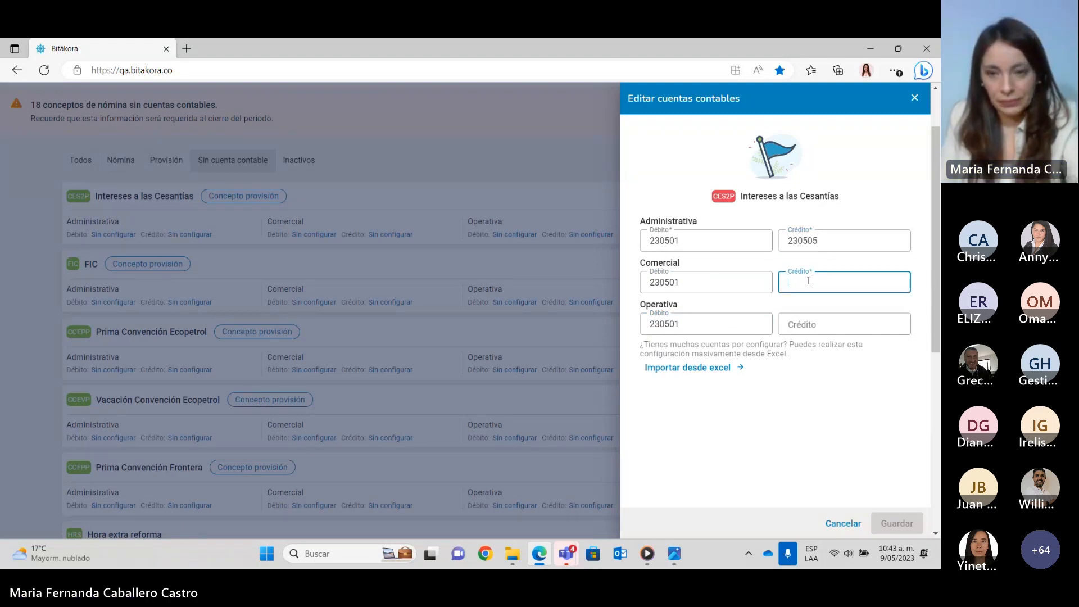
{"action": "key", "text": "ctrl+v"}
{"action": "left_click", "coordinate": [800, 324]}
{"action": "key", "text": "ctrl+v"}
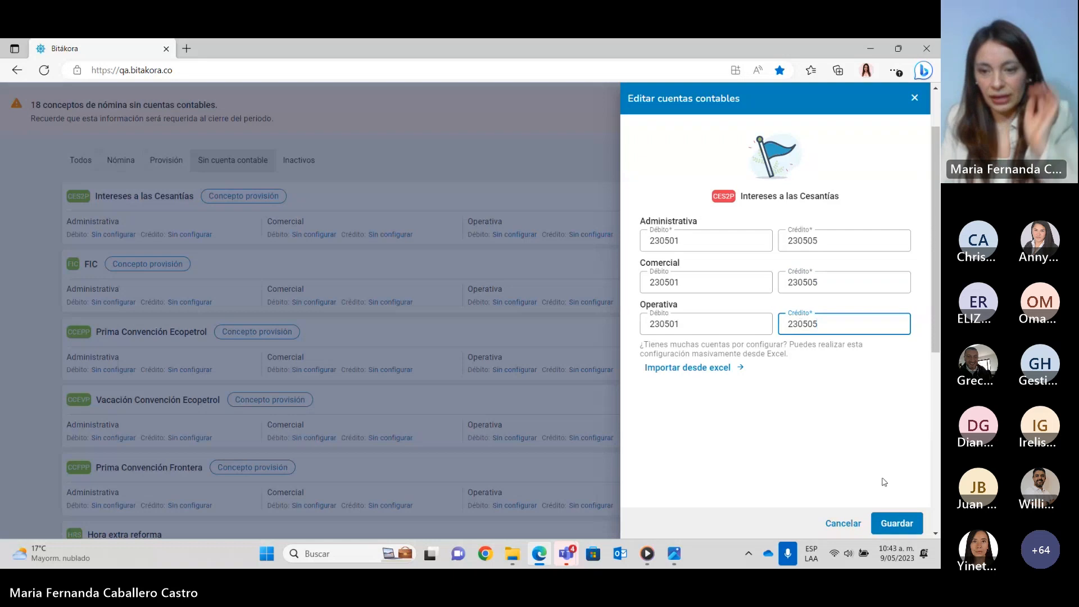
{"action": "left_click", "coordinate": [881, 525]}
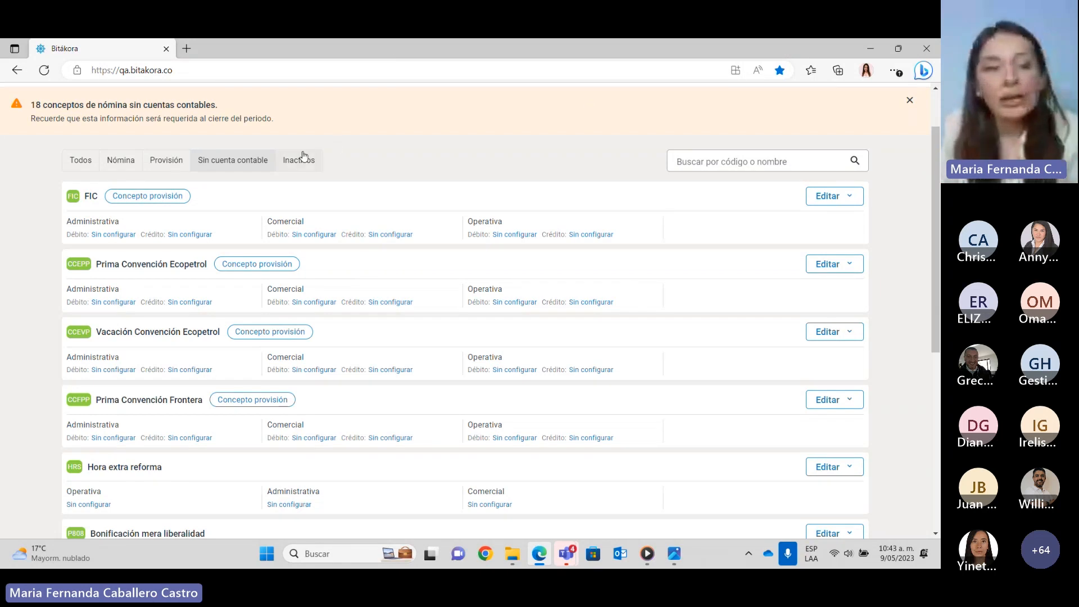
- View the inactive payroll concepts, and review the inactivation warning for a Nómina concept without applying it
{"action": "left_click", "coordinate": [305, 162]}
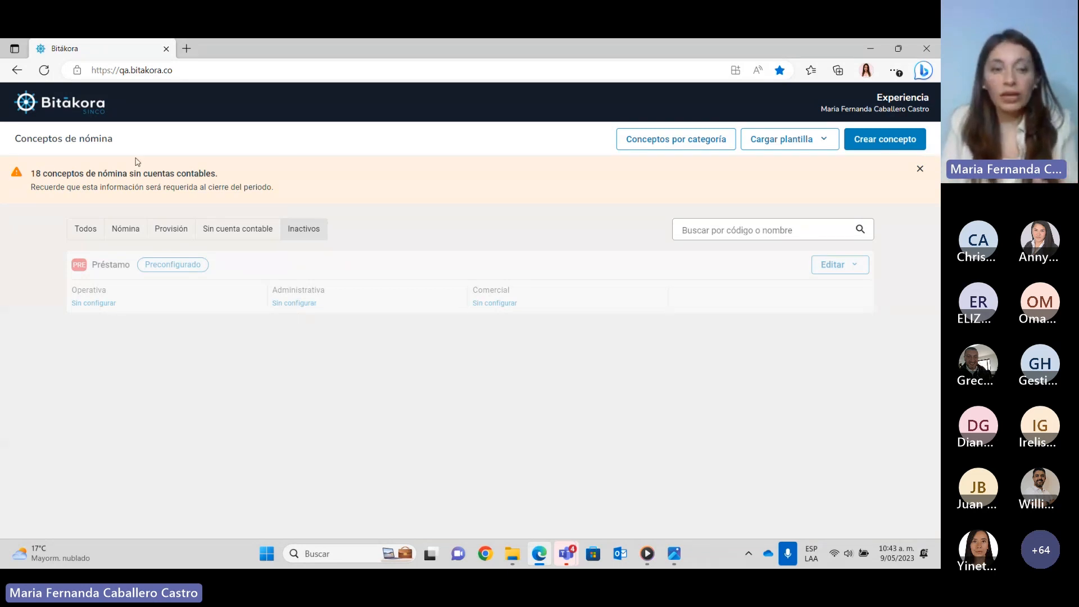
{"action": "left_click", "coordinate": [126, 230]}
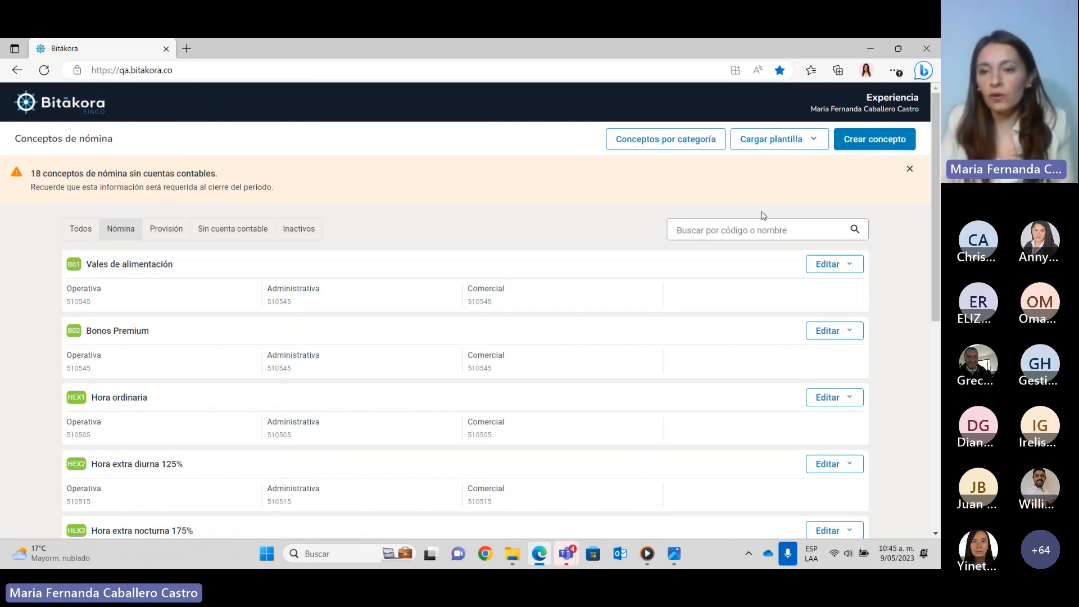
{"action": "left_click", "coordinate": [832, 265]}
{"action": "left_click", "coordinate": [833, 338]}
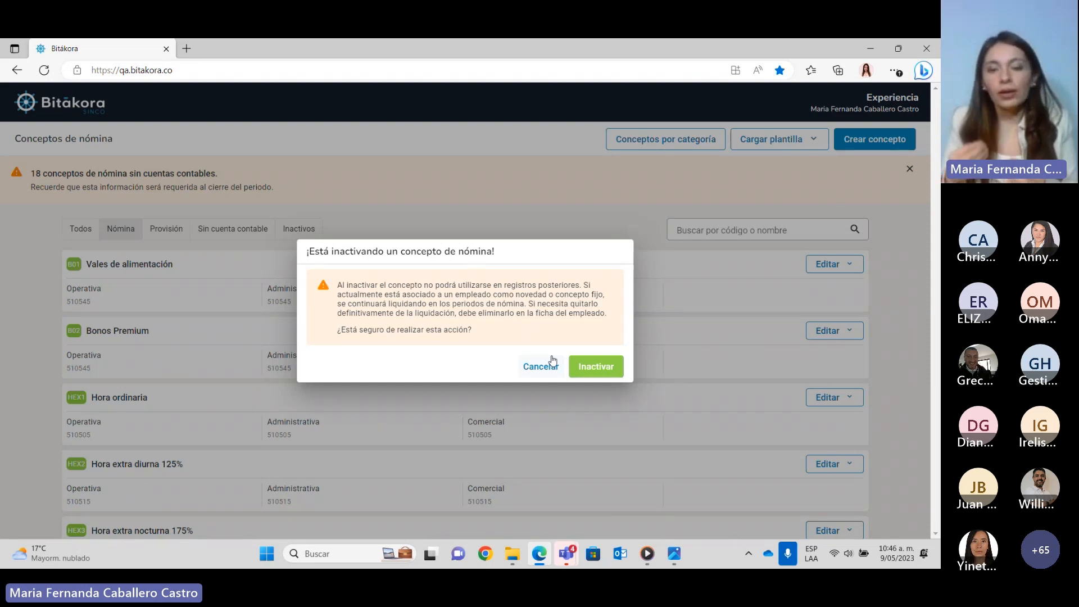
{"action": "left_click", "coordinate": [553, 360]}
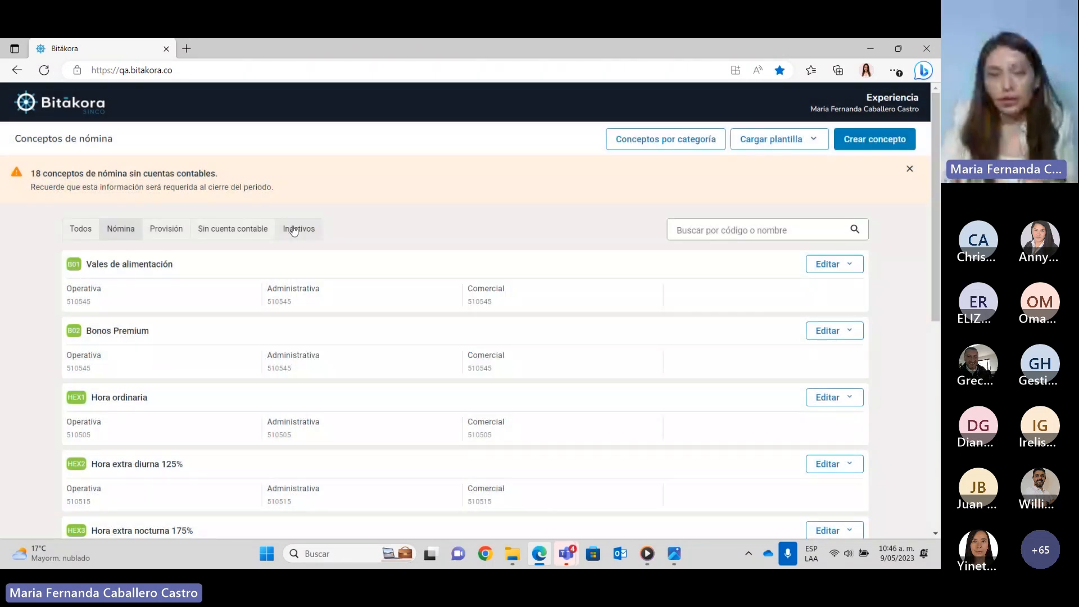
- Check which edit options the inactive Préstamo concept offers, and return to the Nómina concepts
{"action": "left_click", "coordinate": [298, 228]}
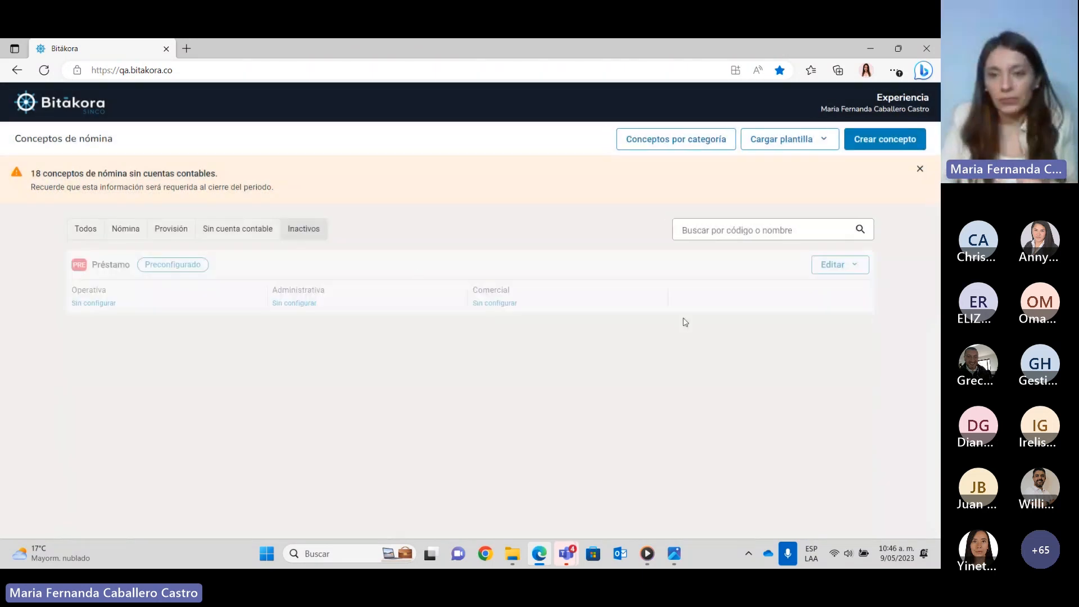
{"action": "left_click", "coordinate": [842, 268]}
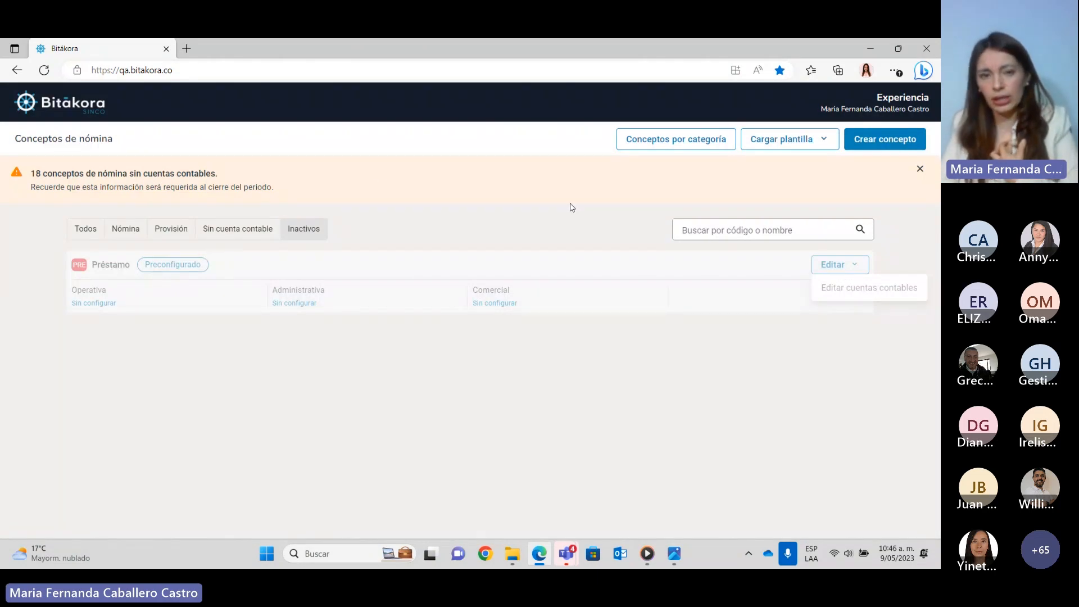
{"action": "left_click", "coordinate": [139, 231]}
{"action": "left_click", "coordinate": [140, 231]}
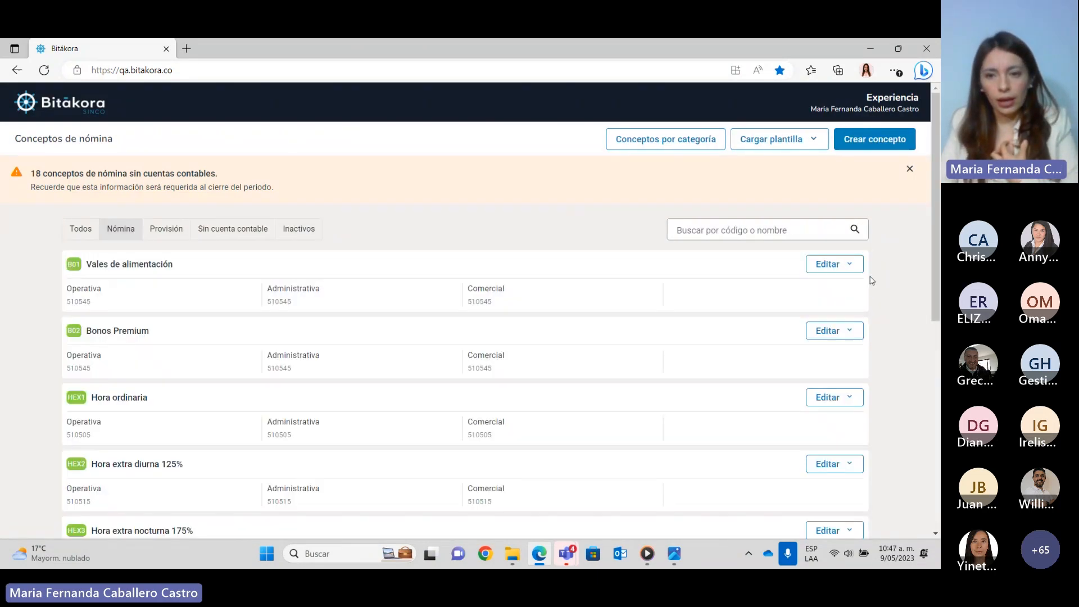
- Inactivate the payroll concept Hora ordinaria and show the inactive concepts
{"action": "left_click", "coordinate": [818, 265]}
{"action": "left_click", "coordinate": [821, 339]}
{"action": "left_click", "coordinate": [310, 235]}
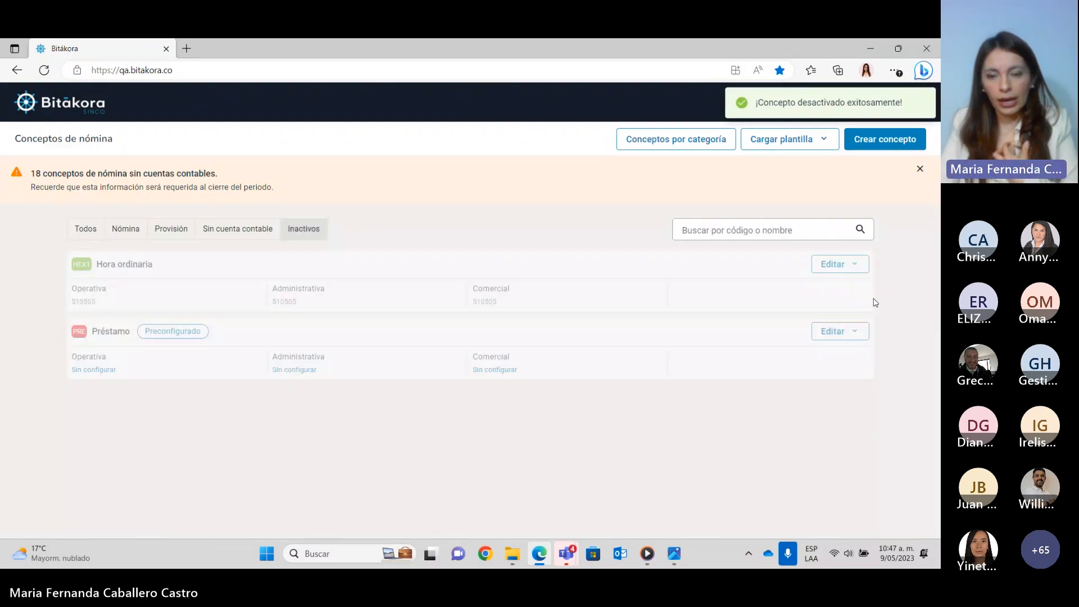
- Reactivate the Hora ordinaria concept and return to the Nómina concepts
{"action": "left_click", "coordinate": [846, 265]}
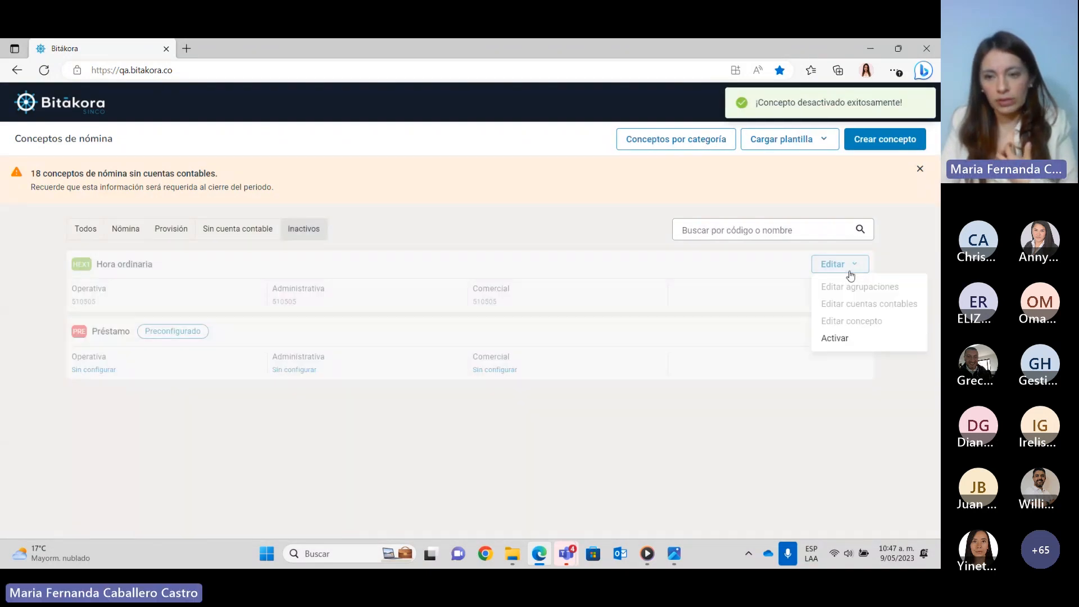
{"action": "left_click", "coordinate": [838, 339]}
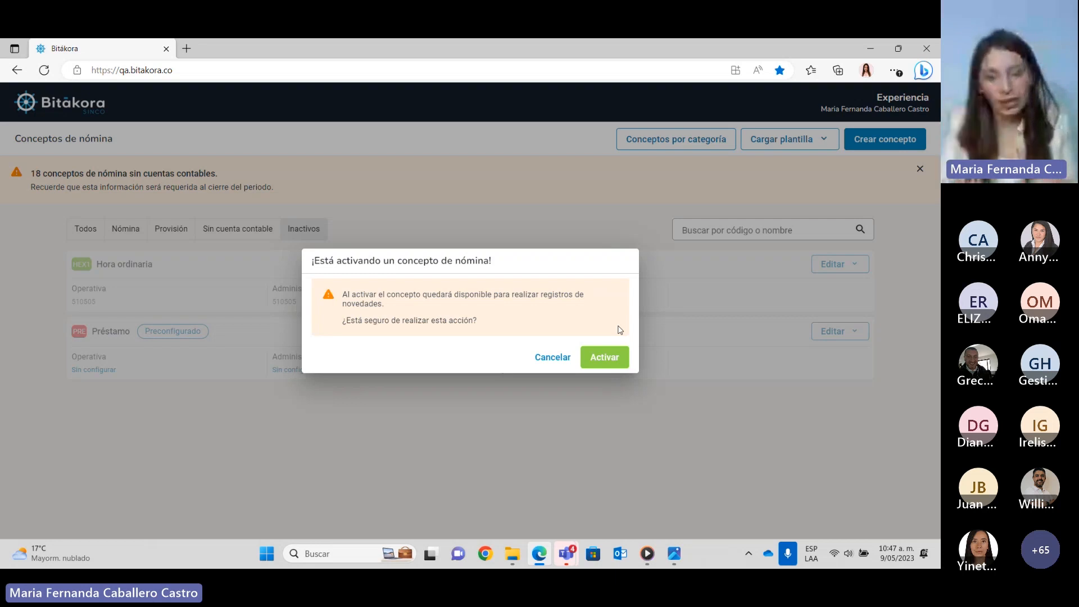
{"action": "left_click", "coordinate": [612, 358]}
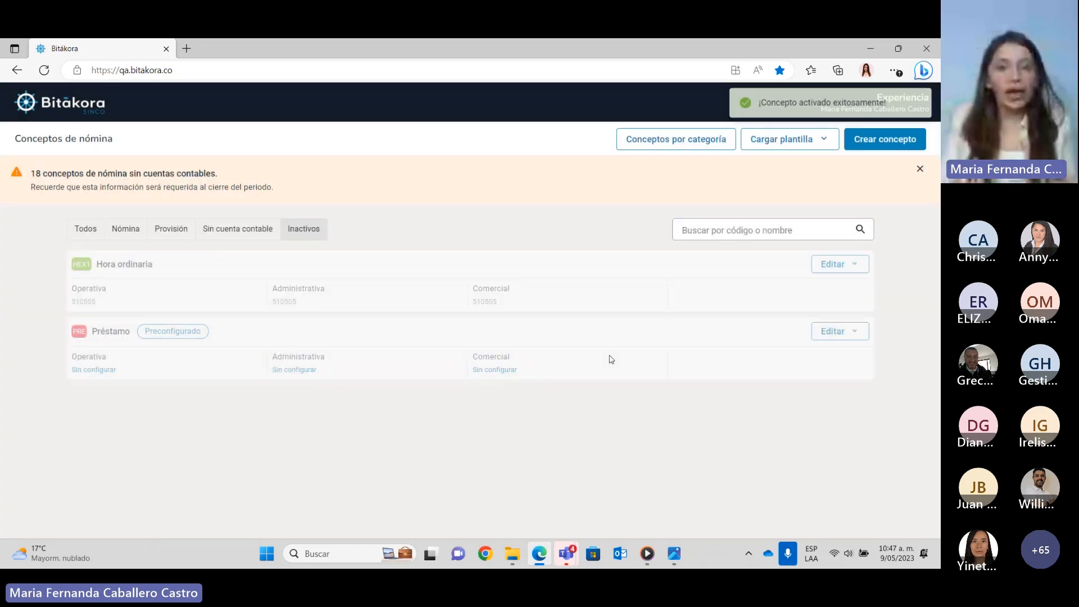
{"action": "left_click", "coordinate": [123, 236]}
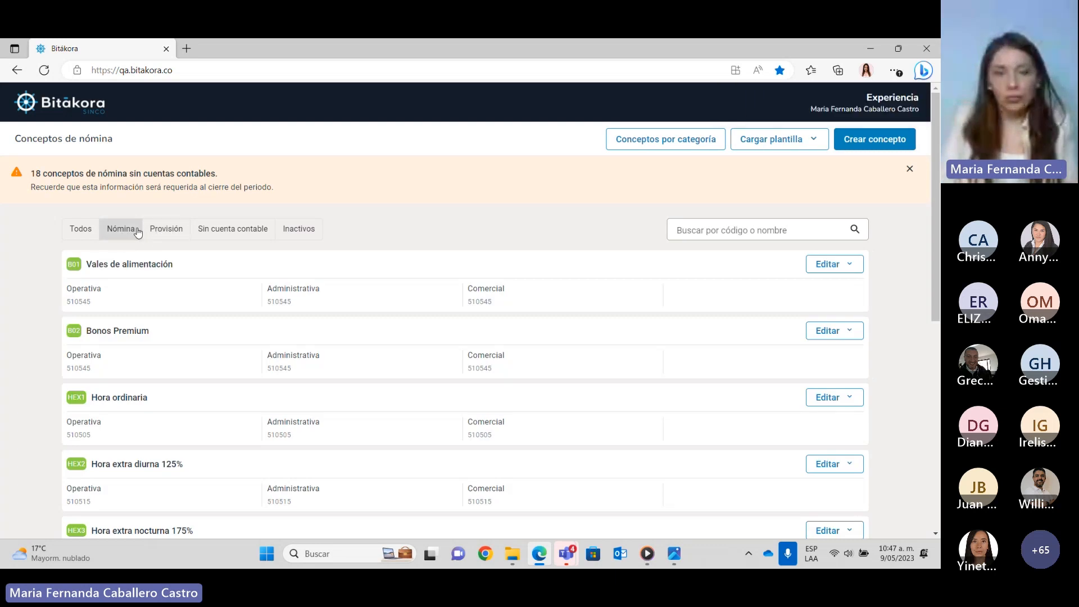
- Examine the groupings assigned to Vales de alimentación, from Seguridad social through Documentos Laborales, and return to the concept list
{"action": "left_click", "coordinate": [838, 270]}
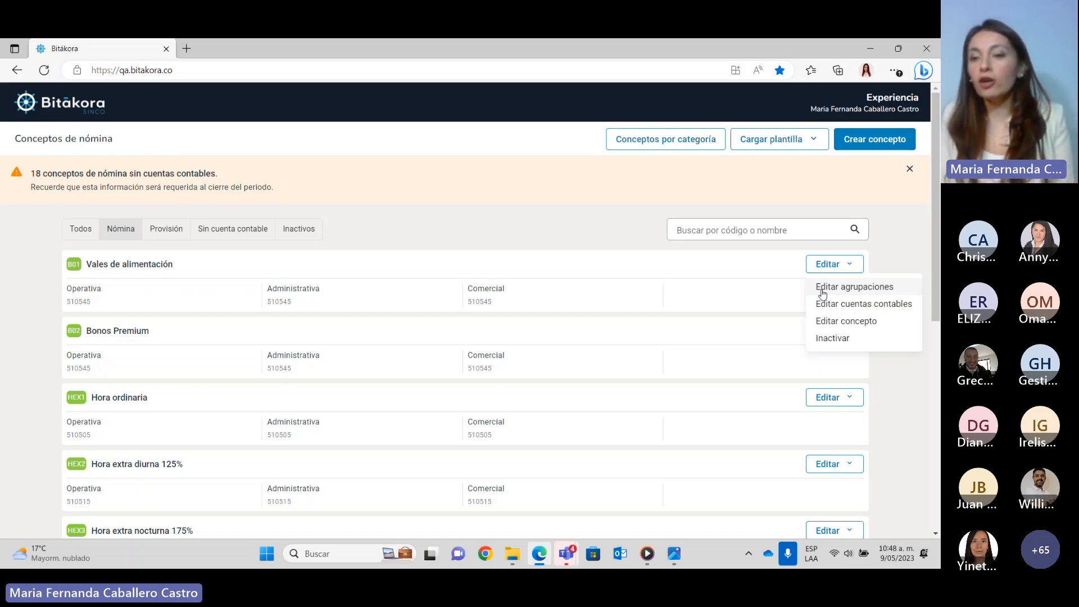
{"action": "left_click", "coordinate": [854, 288]}
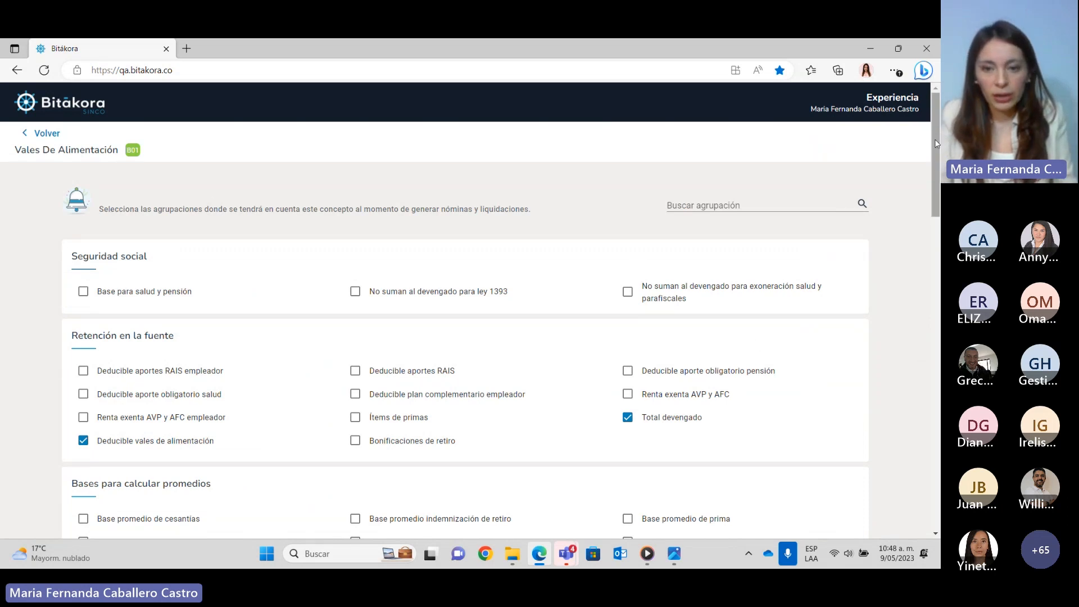
{"action": "left_click_drag", "start_coordinate": [937, 143], "coordinate": [933, 188]}
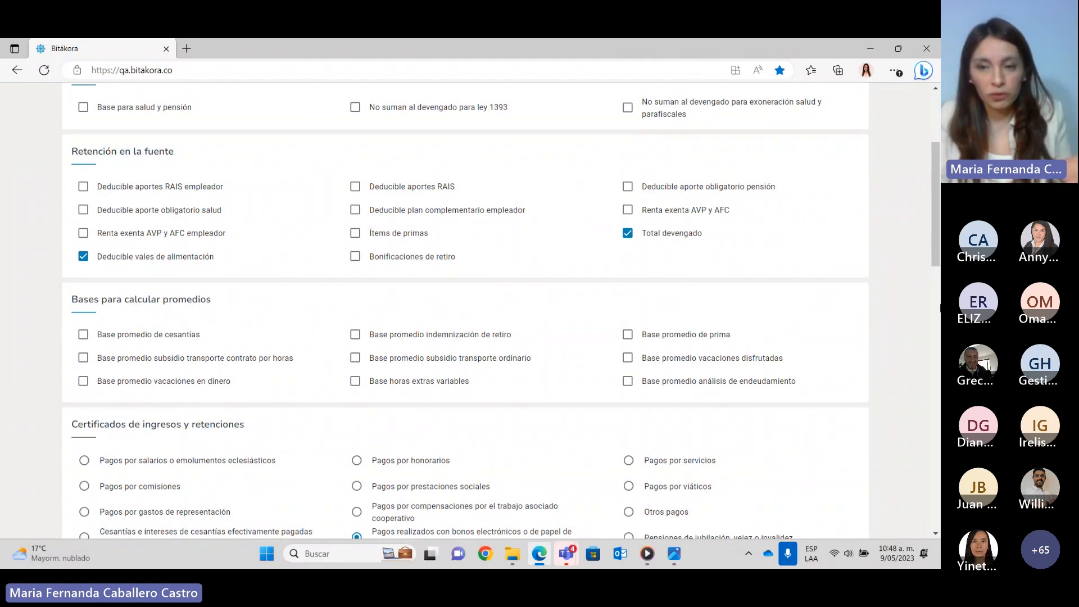
{"action": "left_click_drag", "start_coordinate": [936, 232], "coordinate": [929, 445]}
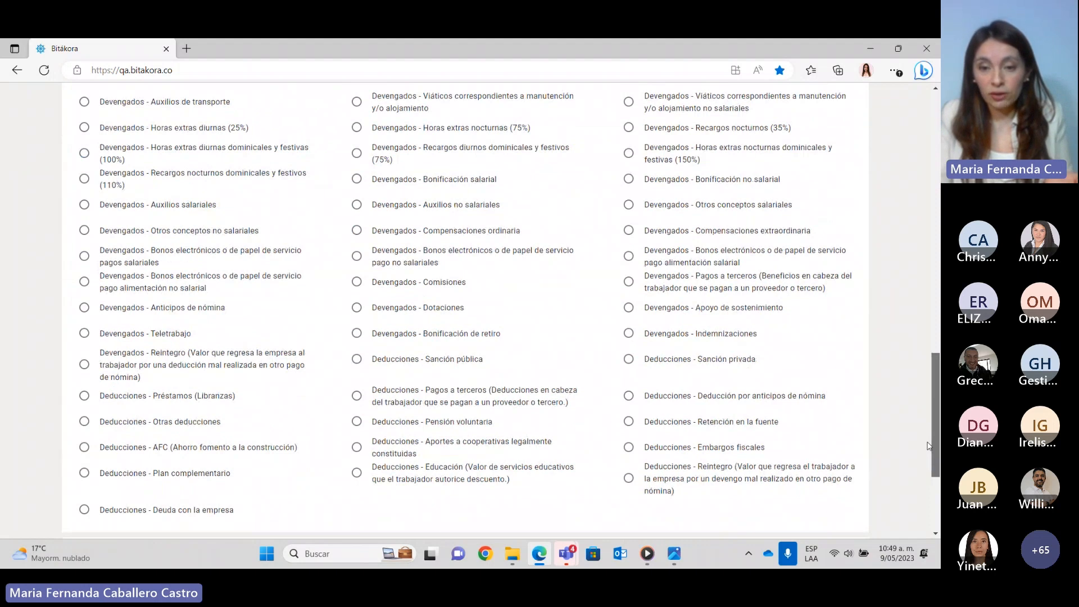
{"action": "scroll", "coordinate": [629, 206], "scroll_direction": "up", "scroll_amount": 1}
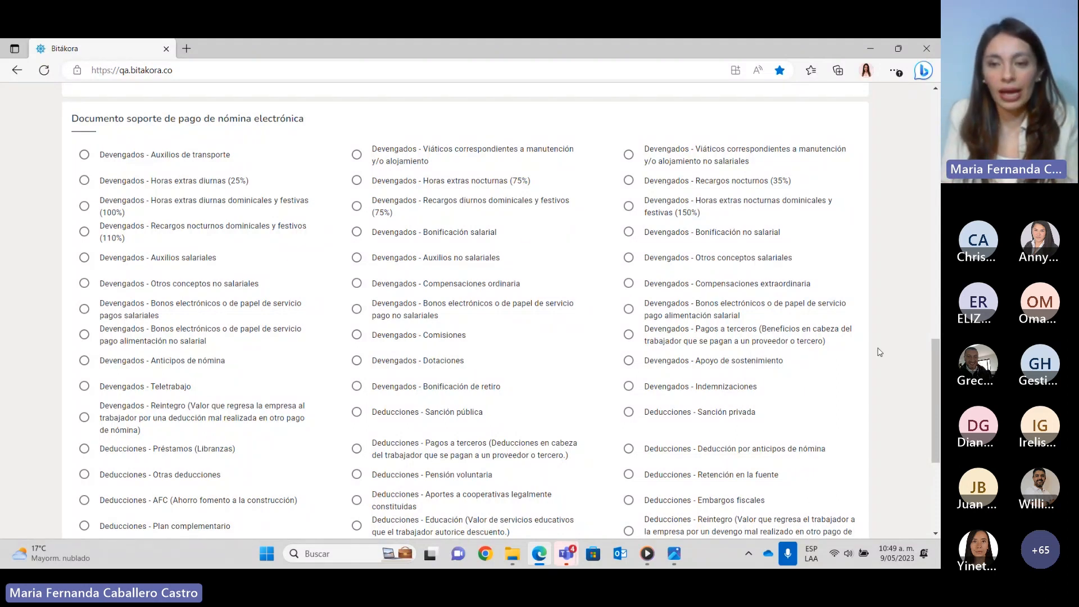
{"action": "left_click_drag", "start_coordinate": [932, 345], "coordinate": [932, 416]}
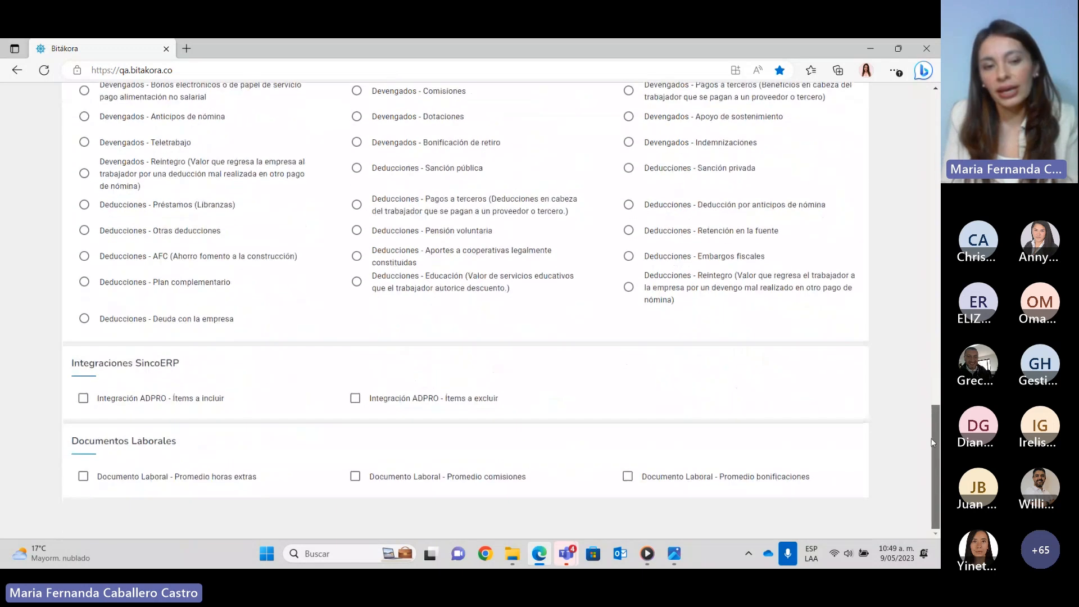
{"action": "scroll", "coordinate": [928, 300], "scroll_direction": "up", "scroll_amount": 3}
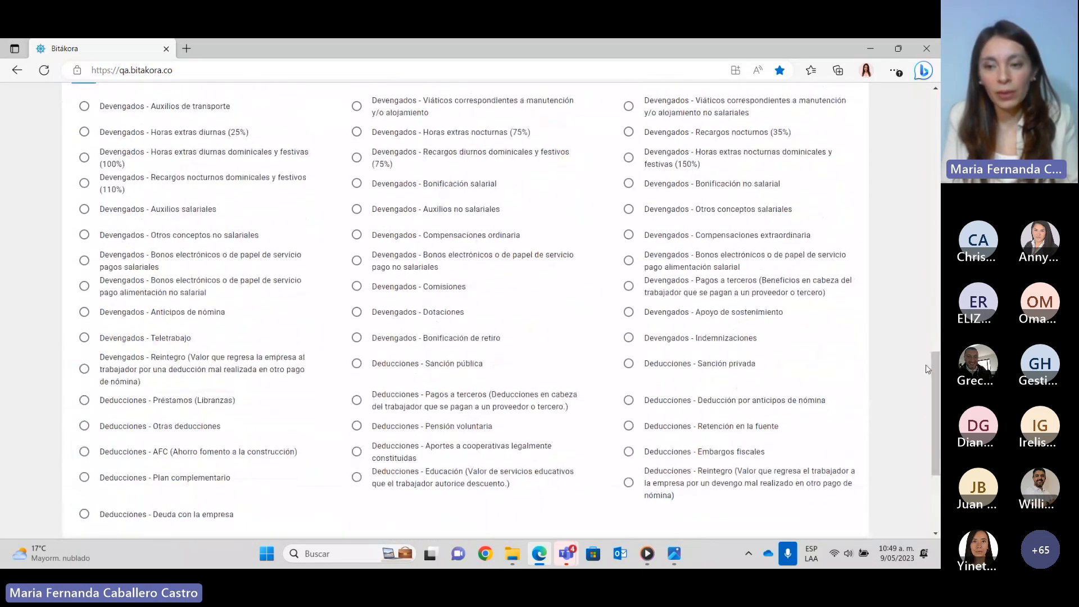
{"action": "scroll", "coordinate": [927, 301], "scroll_direction": "up", "scroll_amount": 4}
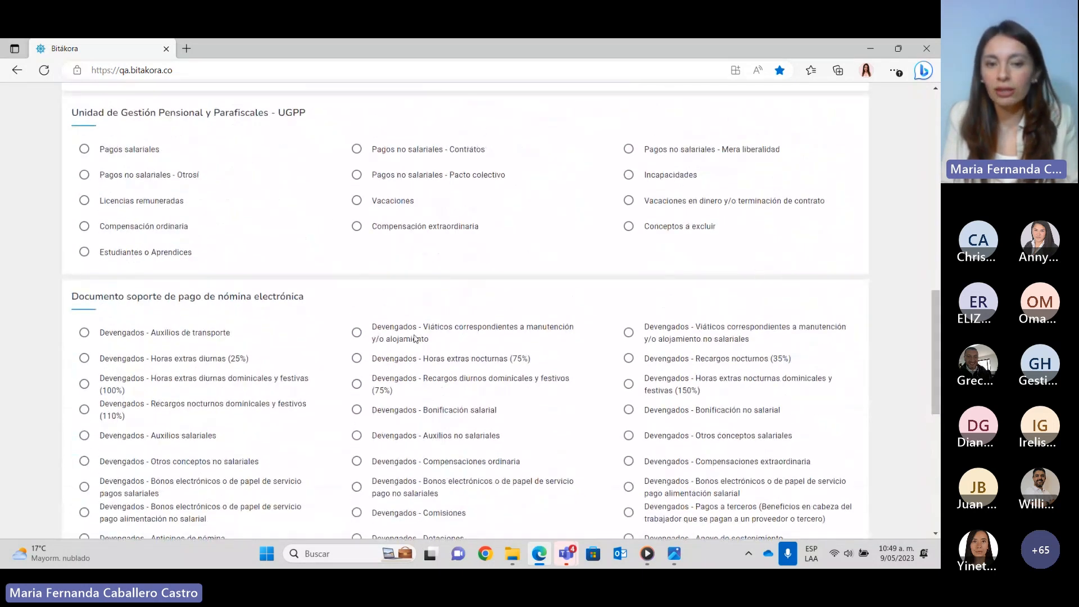
{"action": "left_click_drag", "start_coordinate": [935, 349], "coordinate": [928, 134]}
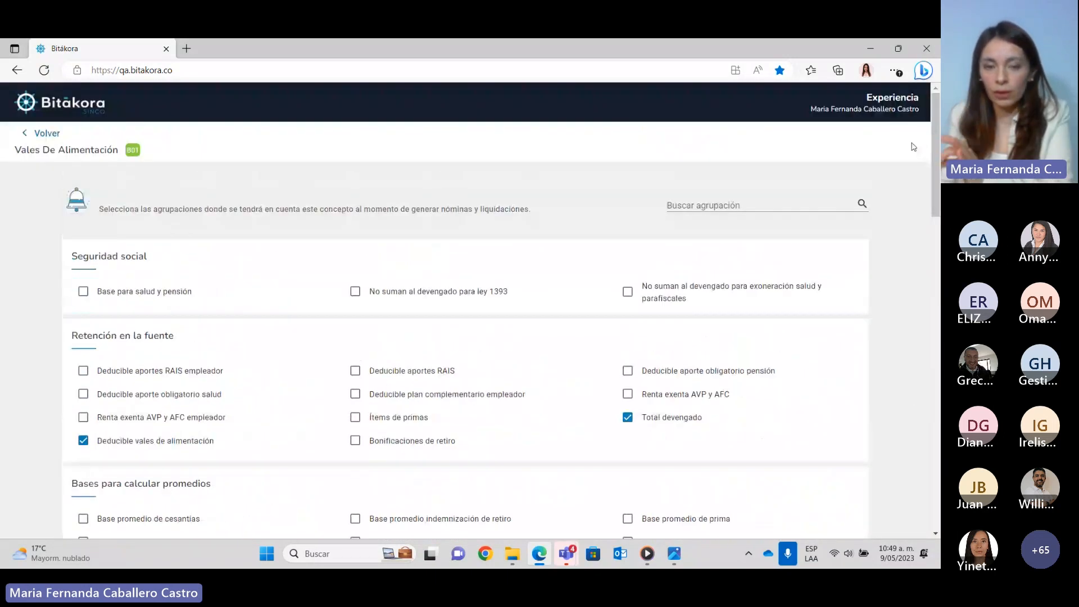
{"action": "left_click", "coordinate": [40, 139]}
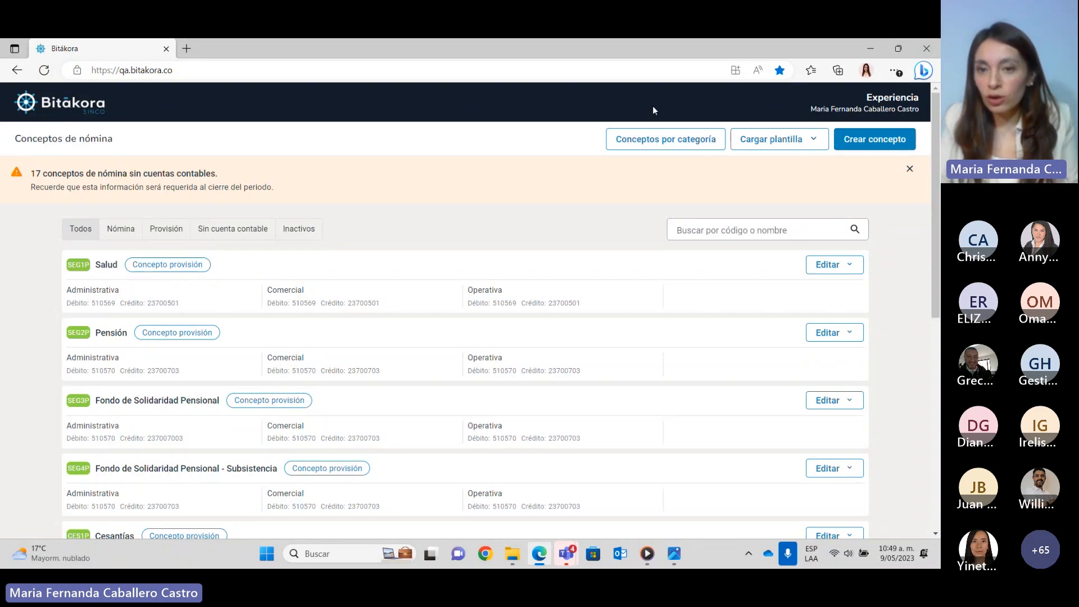
- Review the concepts by category, examining those associated with Base para salud y pensión, and return to the payroll concepts
{"action": "left_click", "coordinate": [667, 143]}
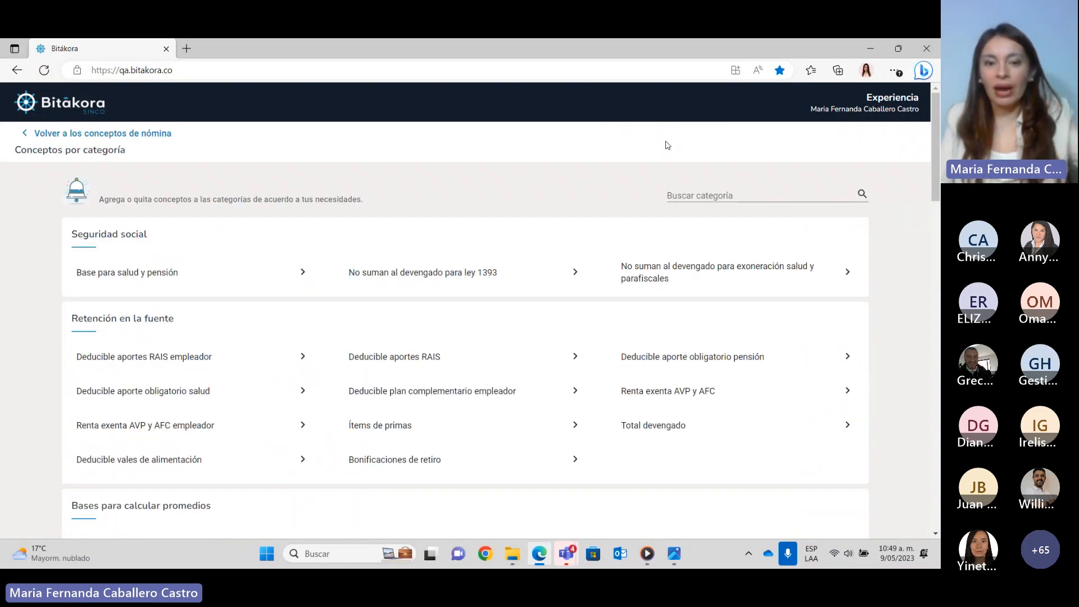
{"action": "left_click", "coordinate": [302, 283]}
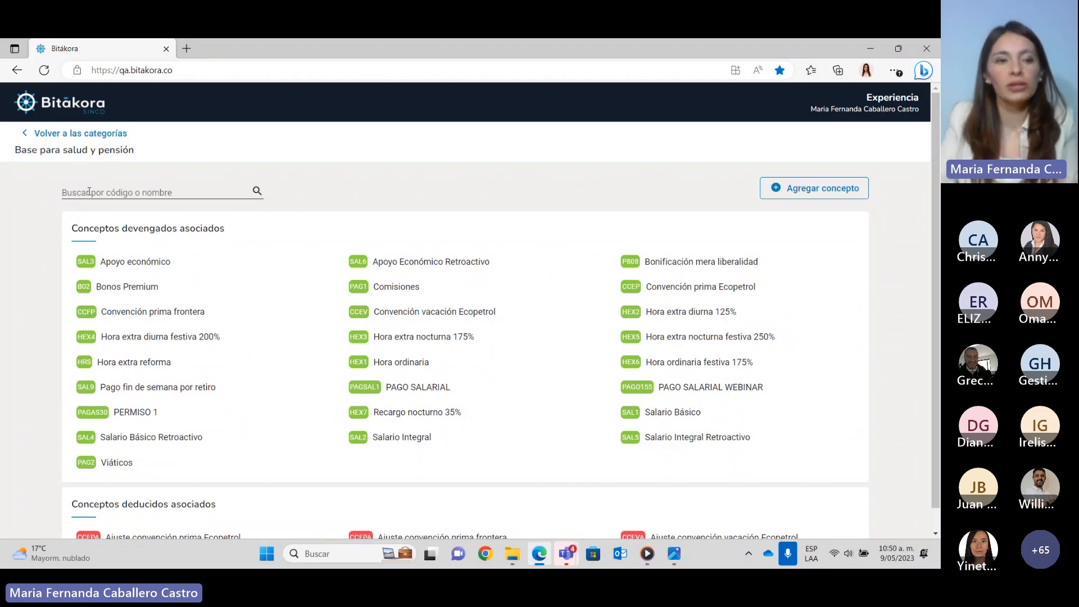
{"action": "left_click", "coordinate": [120, 134]}
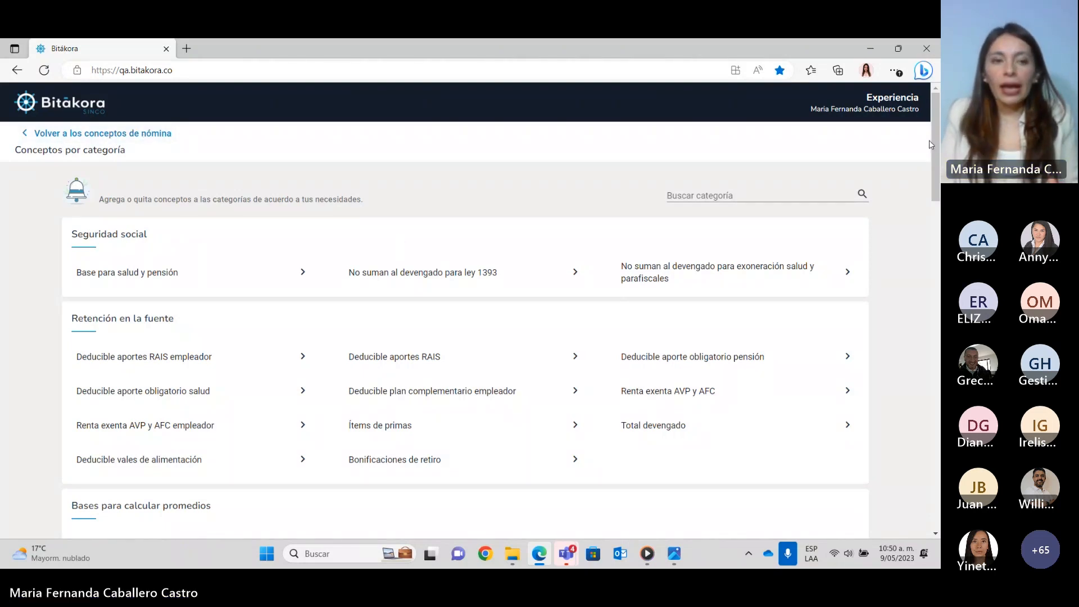
{"action": "left_click", "coordinate": [247, 282]}
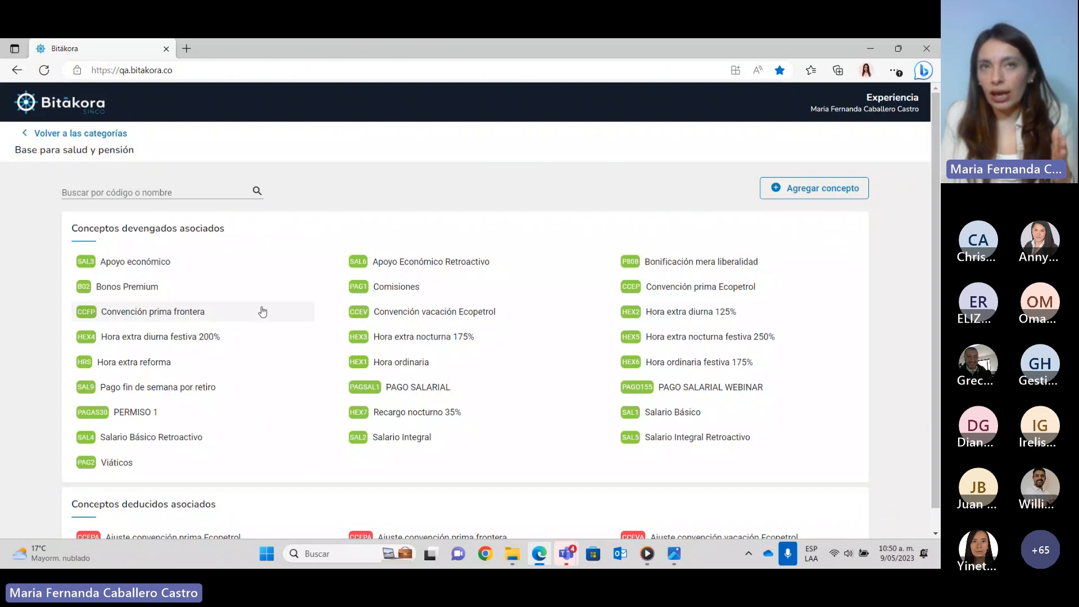
{"action": "mouse_move", "coordinate": [225, 287]}
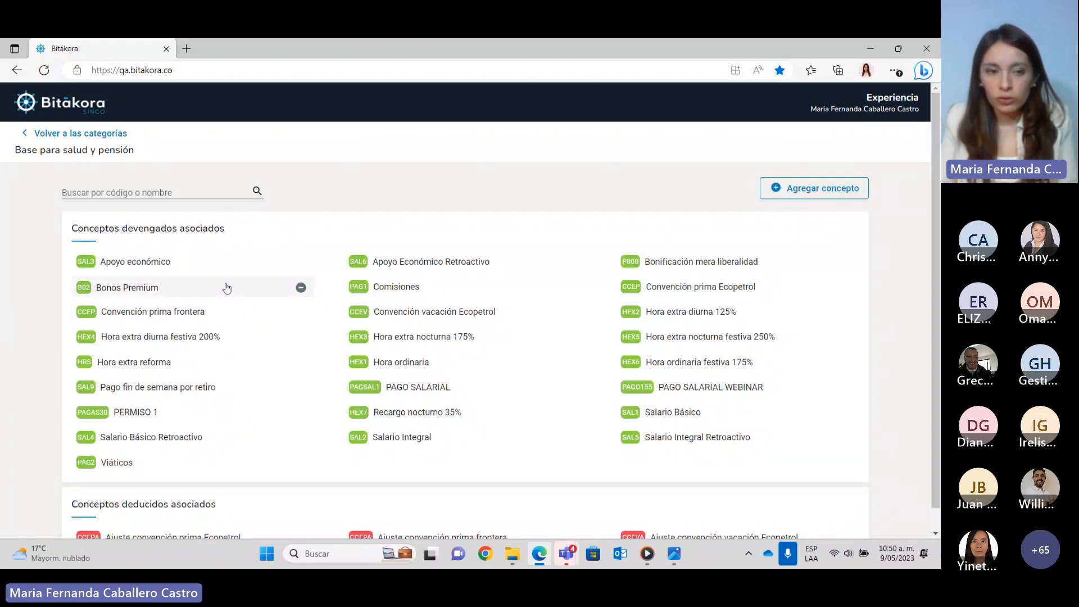
{"action": "mouse_move", "coordinate": [234, 338]}
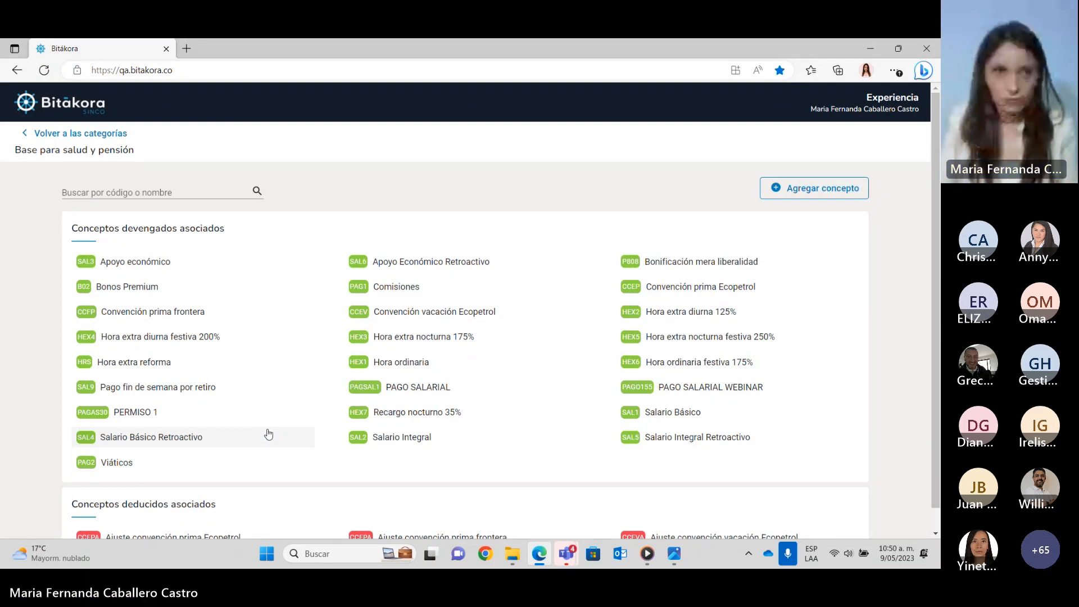
{"action": "left_click", "coordinate": [83, 131]}
{"action": "left_click", "coordinate": [83, 133]}
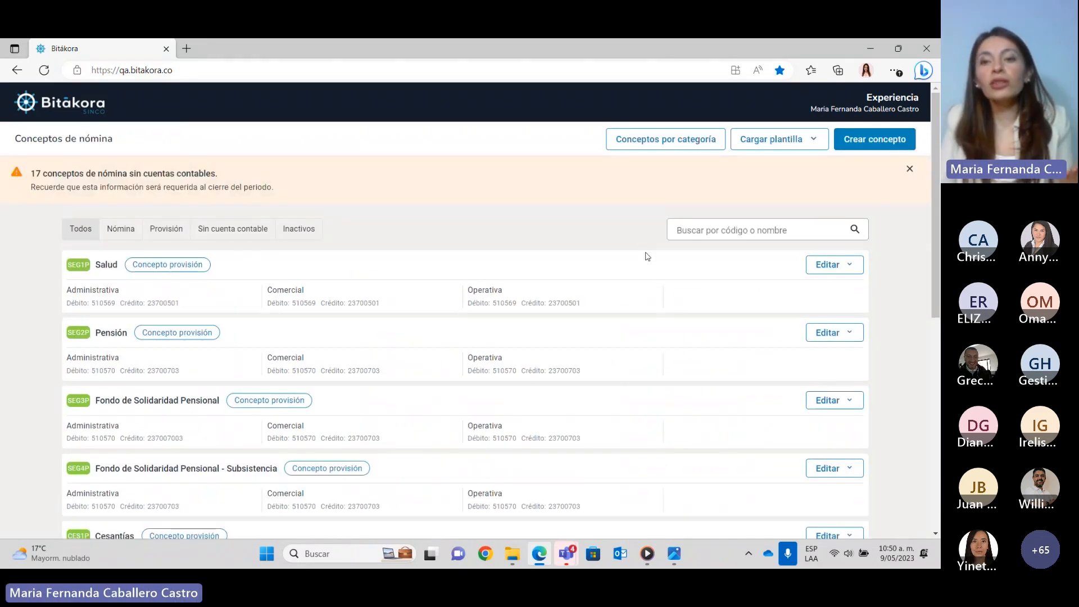
- Review the template upload options and the edit options of the provision concept Salud and the Nómina concept Vales de alimentación
{"action": "left_click", "coordinate": [813, 139]}
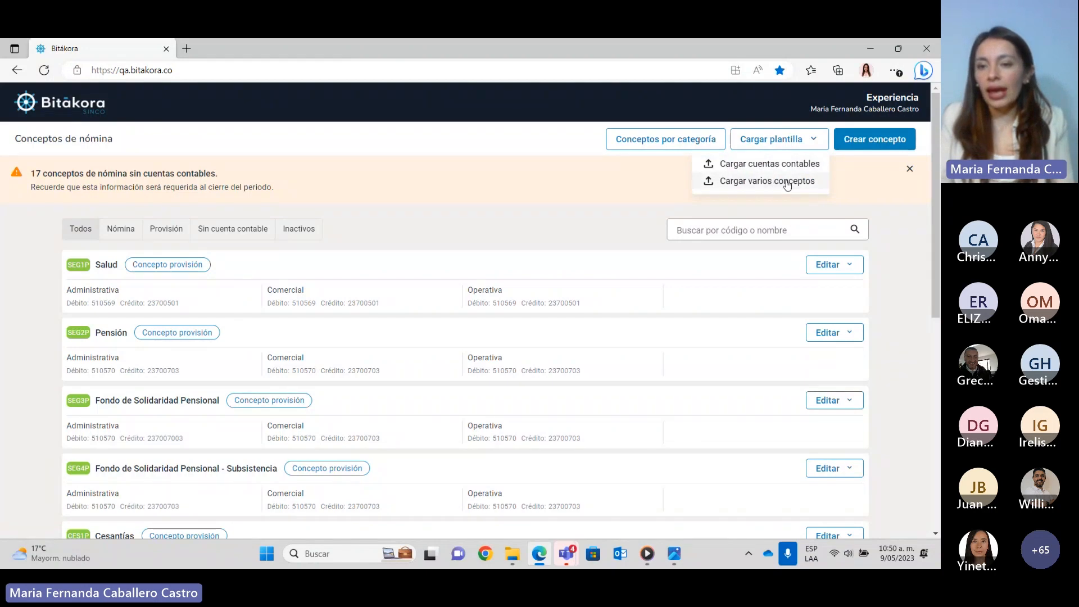
{"action": "left_click", "coordinate": [819, 148]}
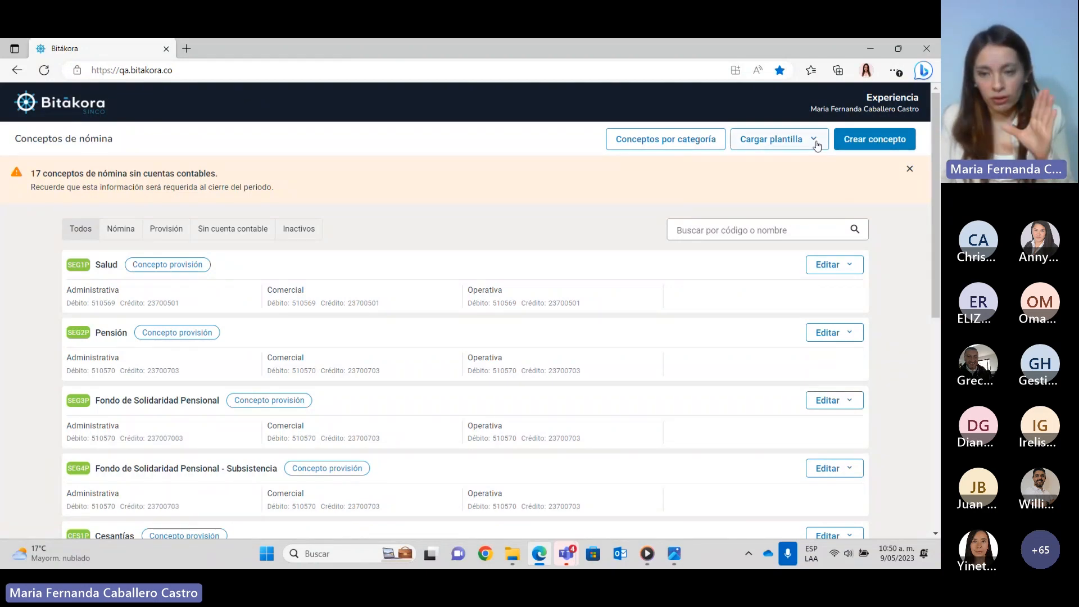
{"action": "left_click", "coordinate": [827, 265]}
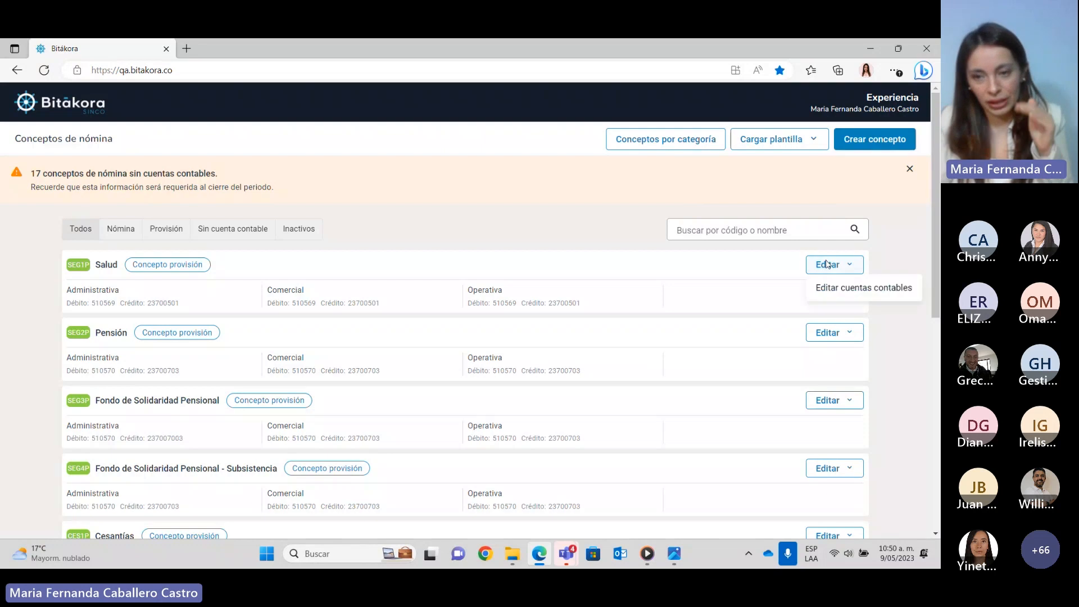
{"action": "left_click", "coordinate": [117, 240]}
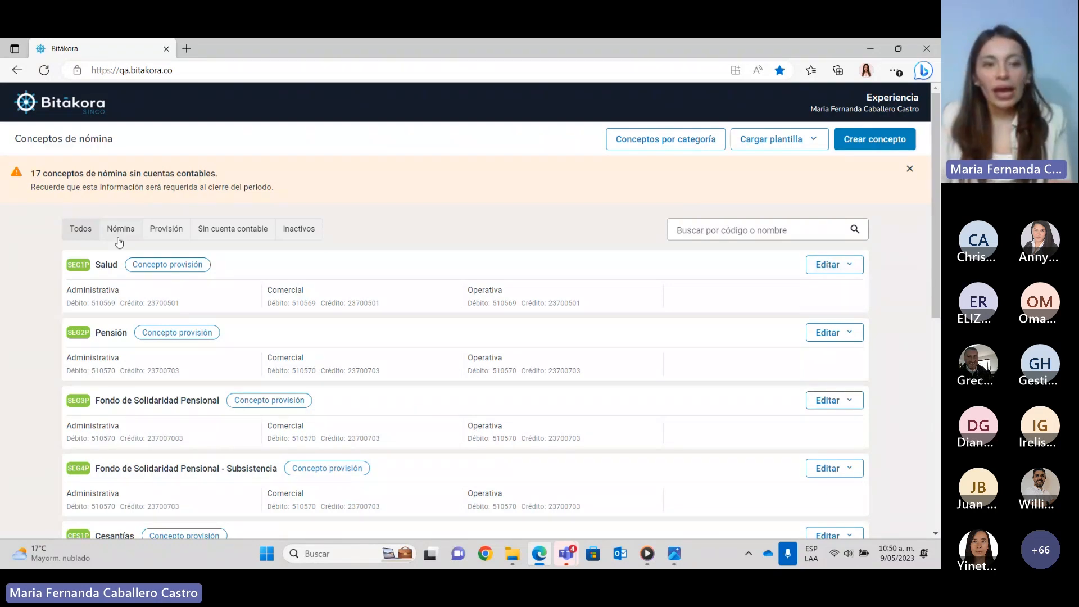
{"action": "left_click", "coordinate": [118, 236]}
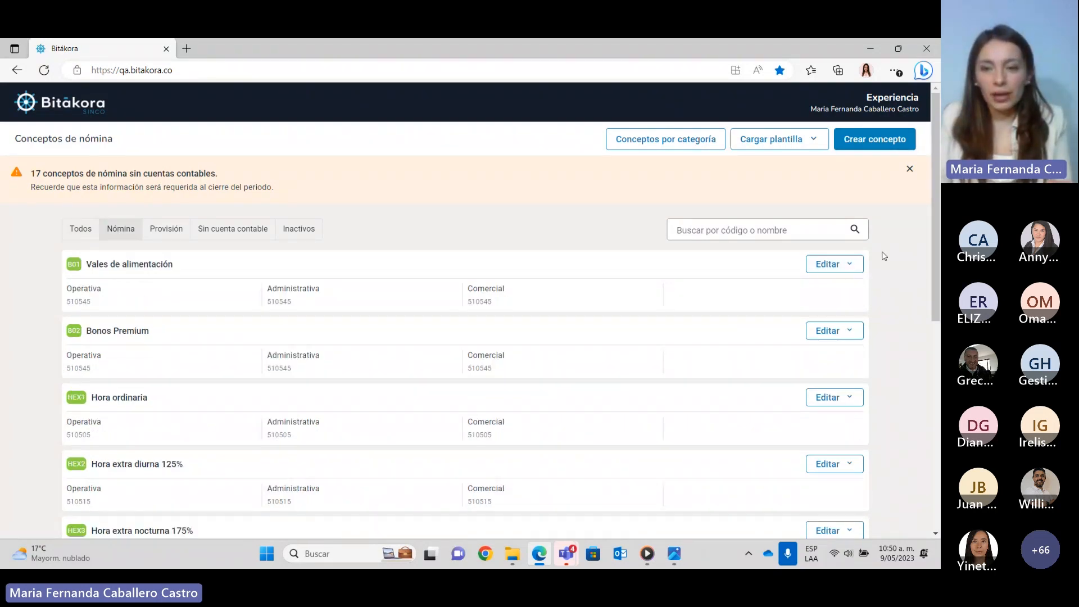
{"action": "left_click", "coordinate": [843, 265]}
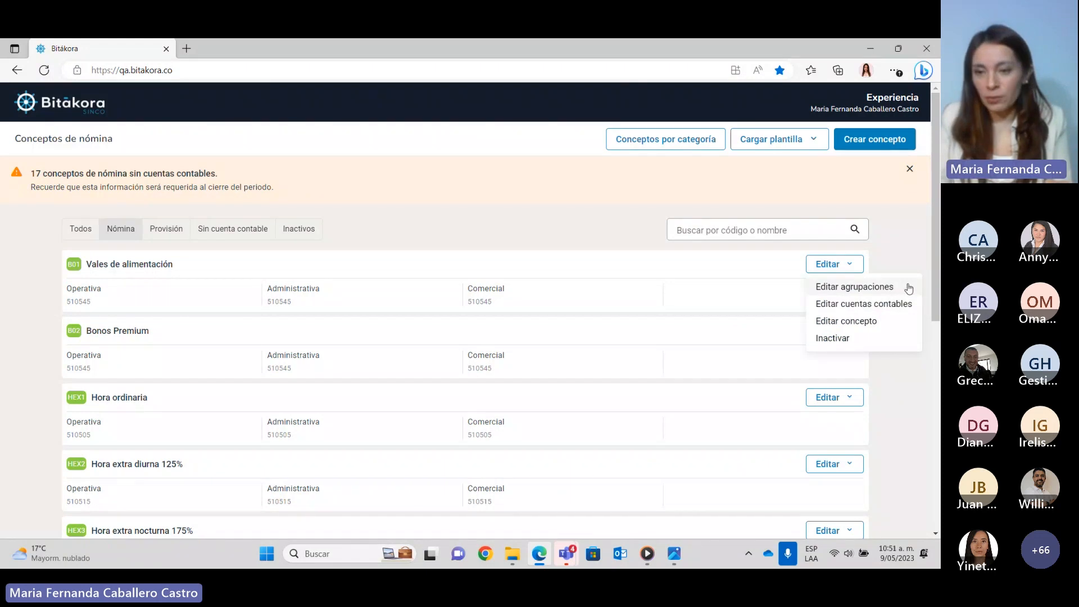
- Examine the accounting accounts and the concept settings of Vales de alimentación, and return to the concept list without changes
{"action": "left_click", "coordinate": [859, 305]}
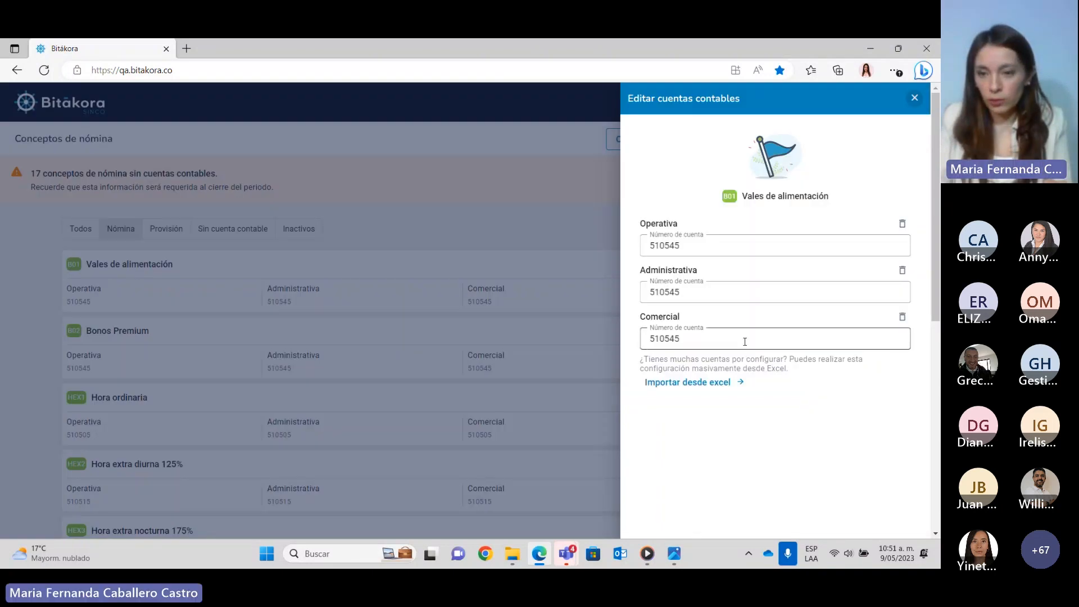
{"action": "left_click", "coordinate": [914, 100]}
{"action": "left_click", "coordinate": [847, 265]}
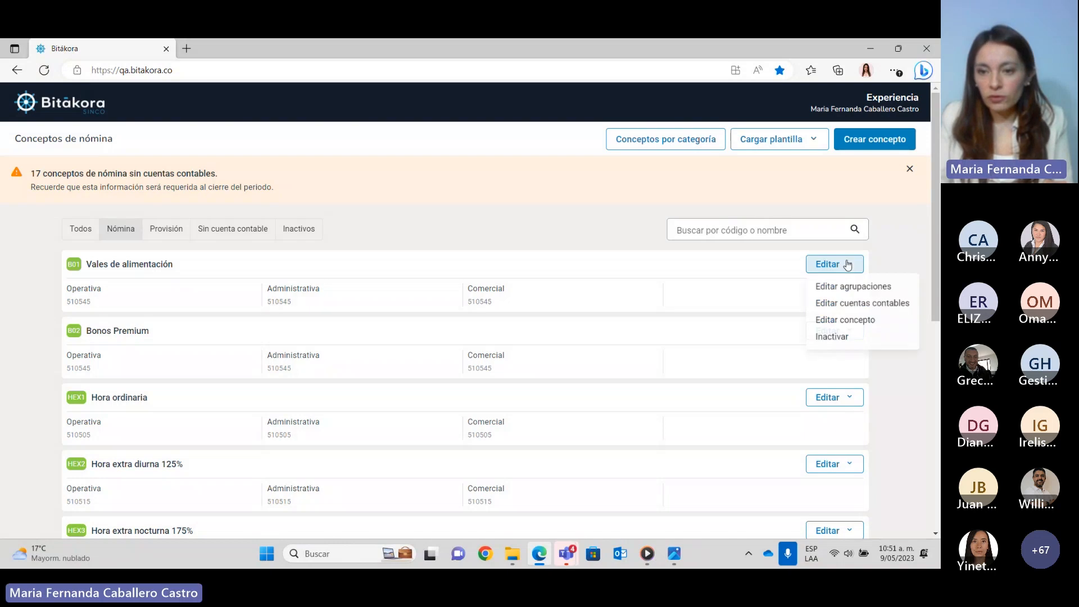
{"action": "left_click", "coordinate": [846, 323]}
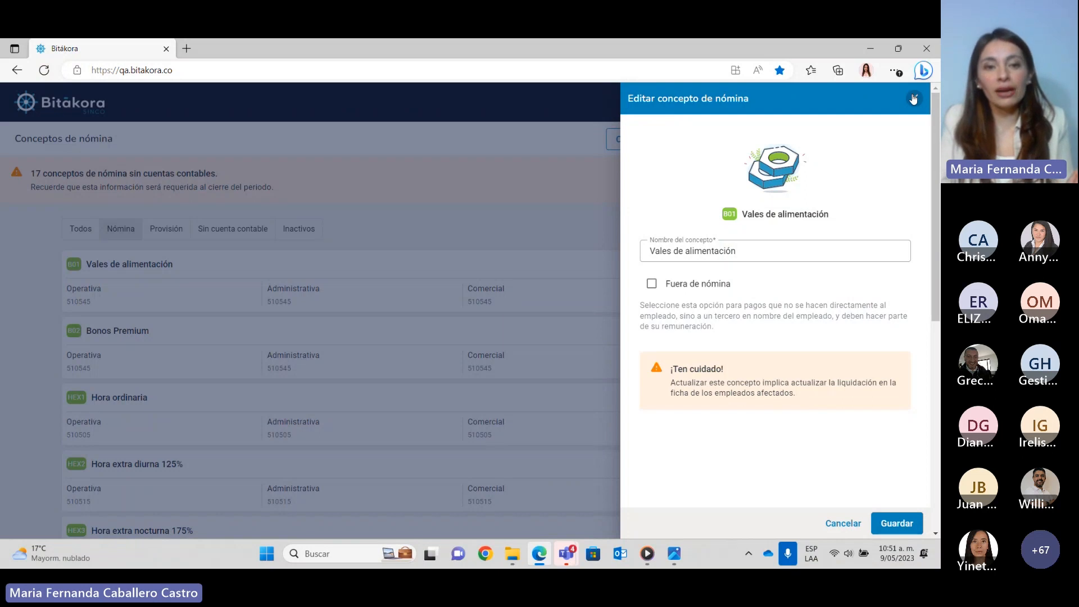
{"action": "left_click", "coordinate": [914, 99]}
- Search the Nómina concepts for HORA and examine the name and factor of Hora extra diurna 125% in its concept settings
{"action": "left_click", "coordinate": [792, 229]}
{"action": "type", "text": "HORA"}
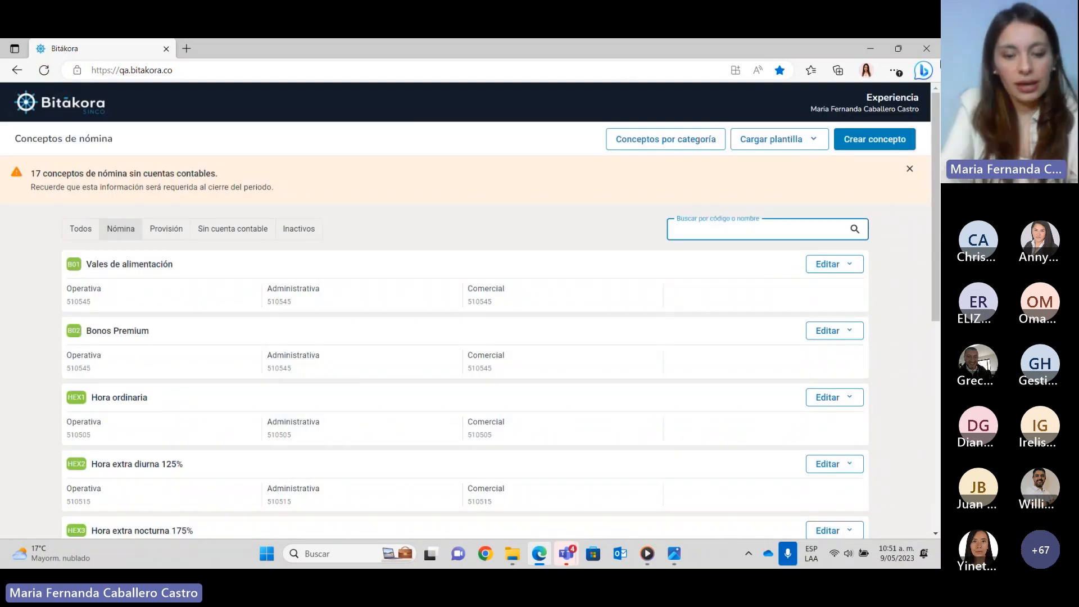
{"action": "left_click", "coordinate": [844, 337]}
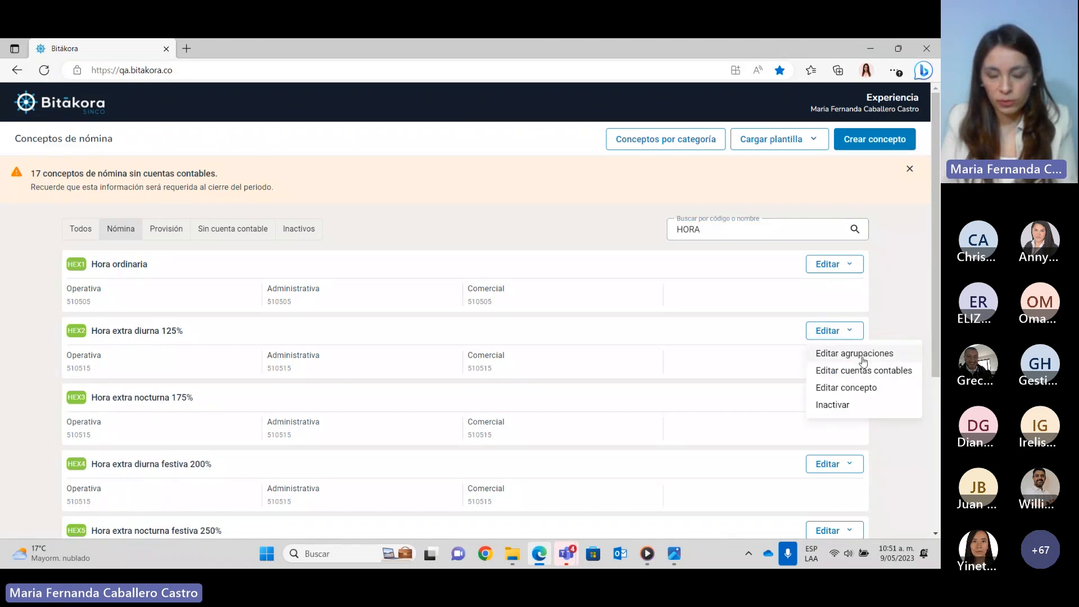
{"action": "left_click", "coordinate": [874, 389]}
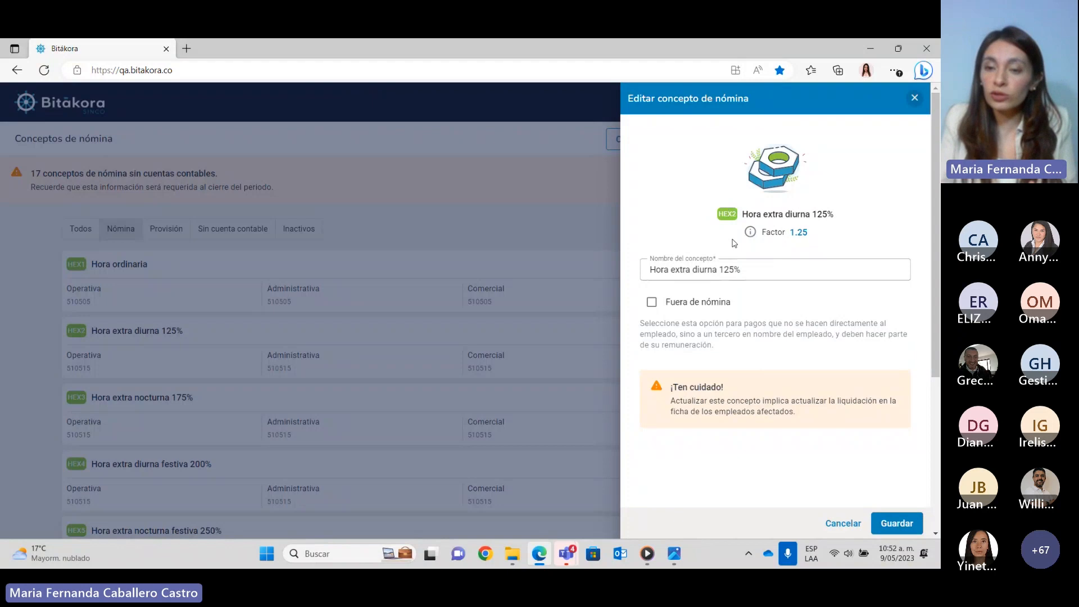
{"action": "left_click_drag", "start_coordinate": [806, 234], "coordinate": [761, 233]}
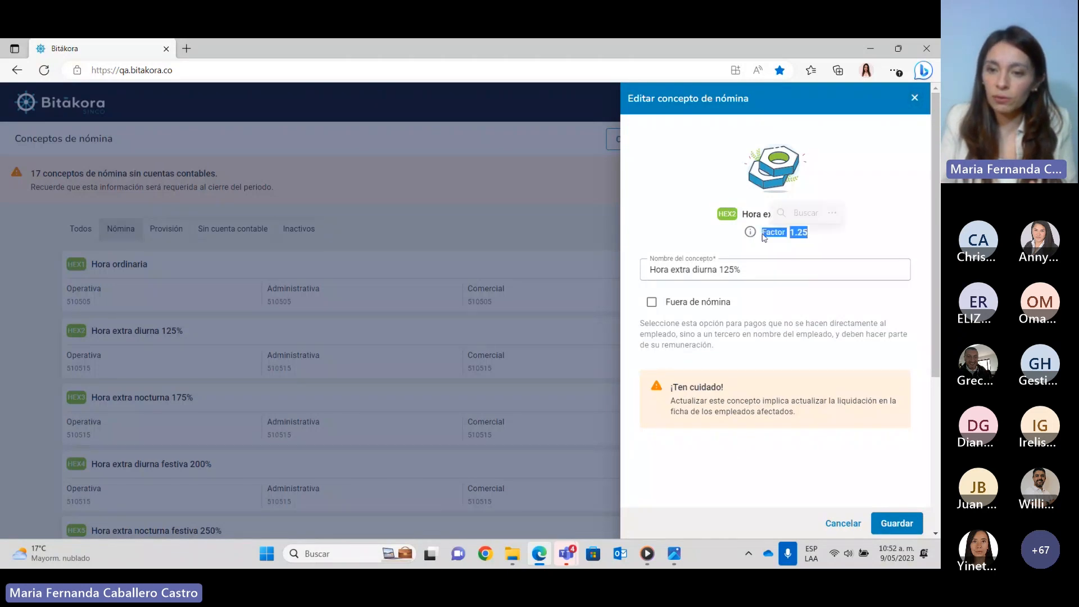
{"action": "left_click", "coordinate": [903, 249]}
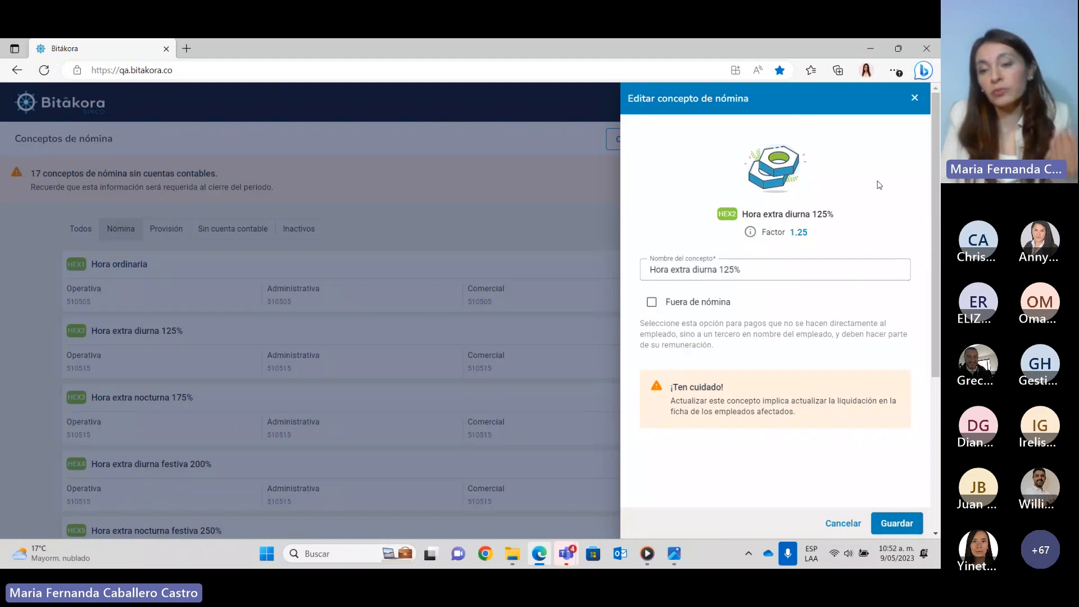
{"action": "left_click_drag", "start_coordinate": [834, 214], "coordinate": [812, 214]}
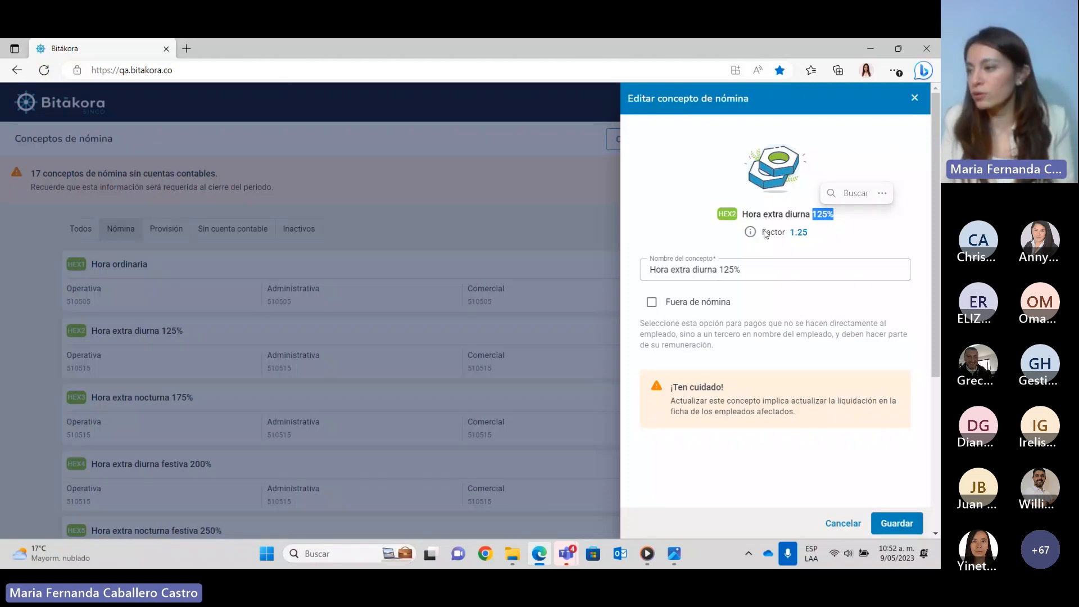
{"action": "left_click", "coordinate": [915, 98]}
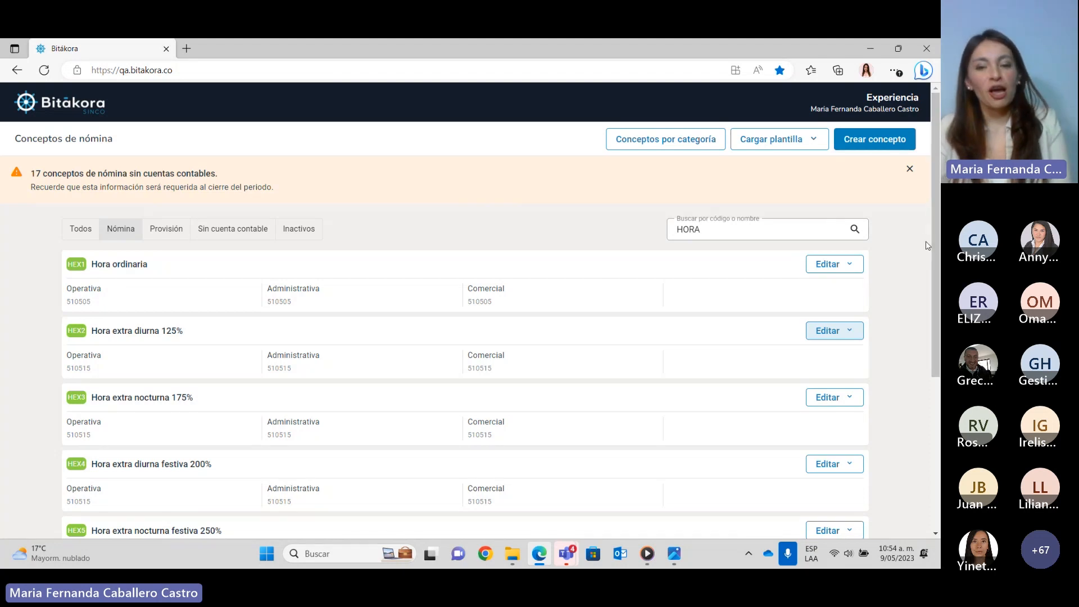
- Review the edit options of Hora ordinaria and the template import page for accounting accounts, and return to the concept list
{"action": "left_click", "coordinate": [857, 266]}
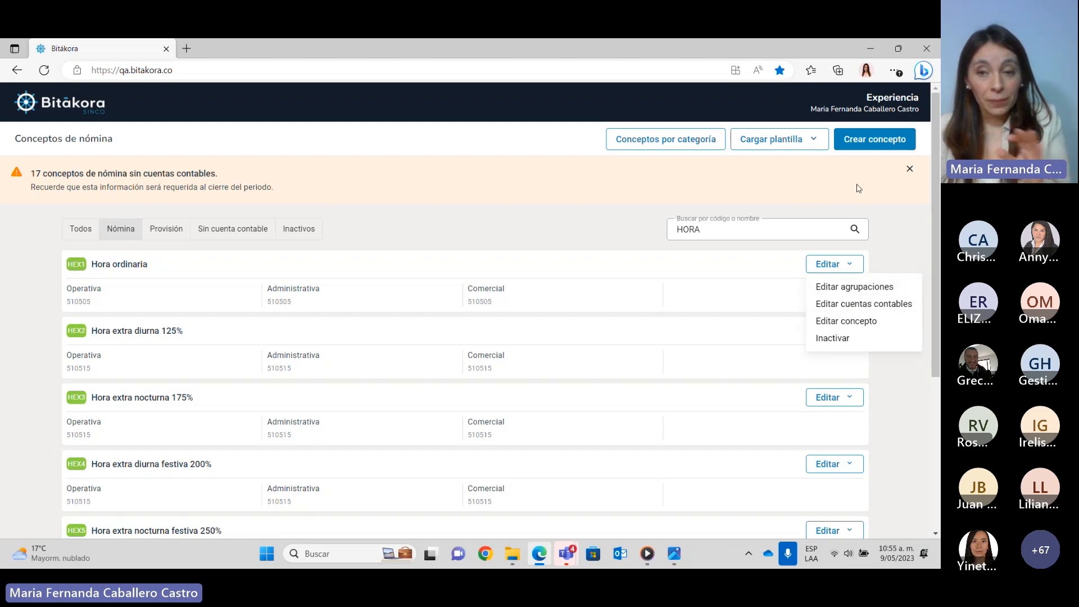
{"action": "left_click", "coordinate": [798, 144]}
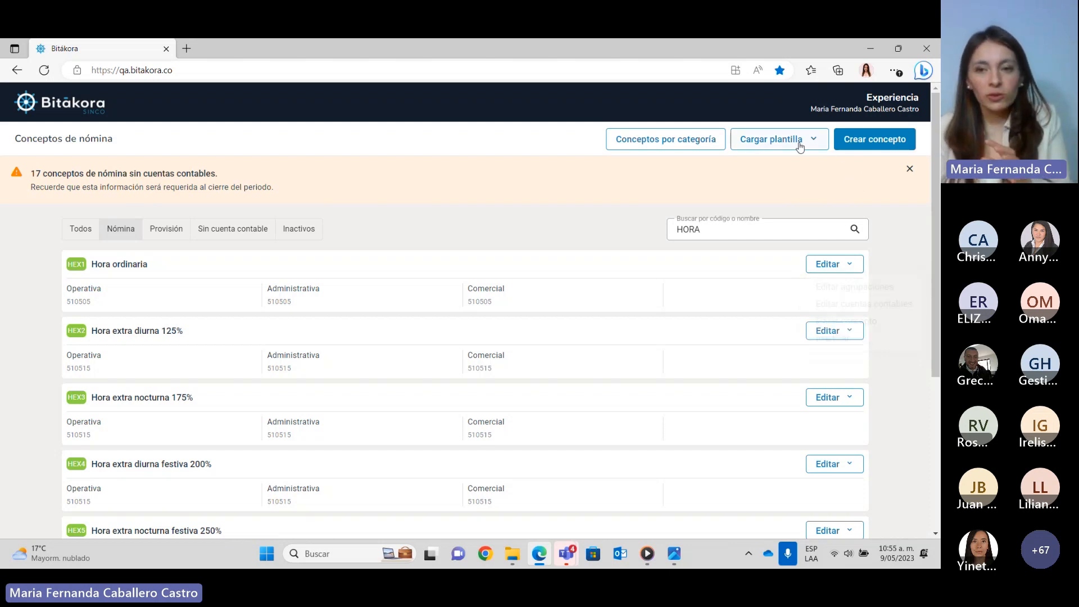
{"action": "left_click", "coordinate": [812, 145]}
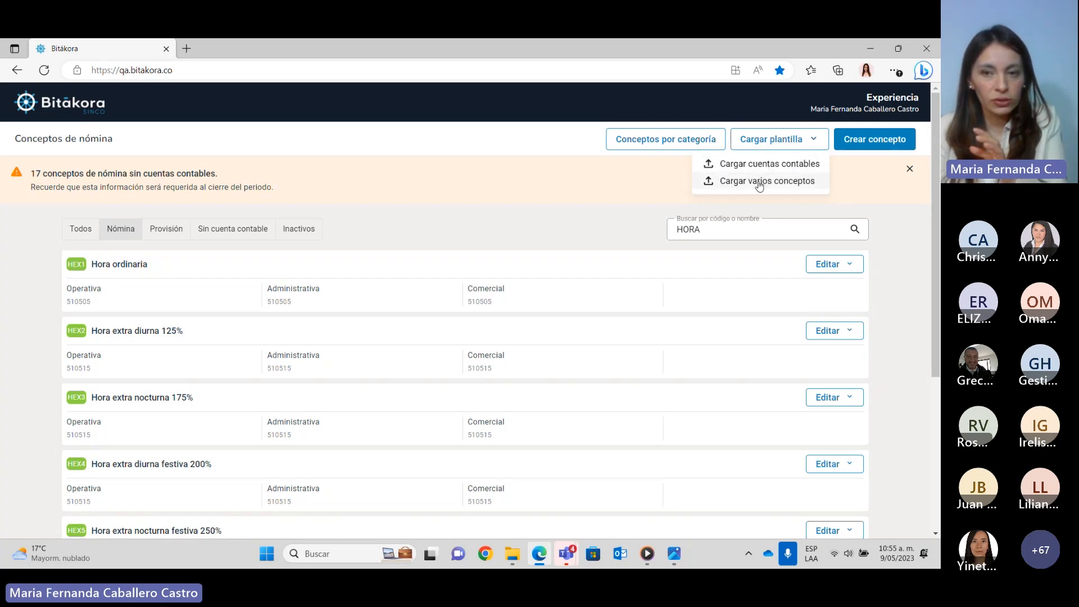
{"action": "left_click", "coordinate": [761, 164]}
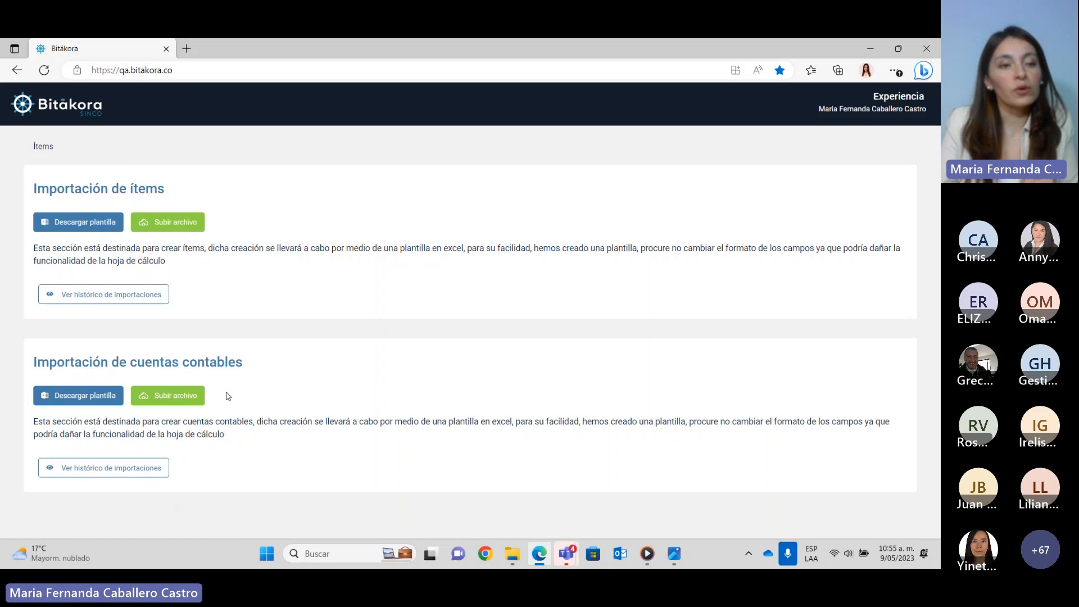
{"action": "left_click", "coordinate": [40, 147]}
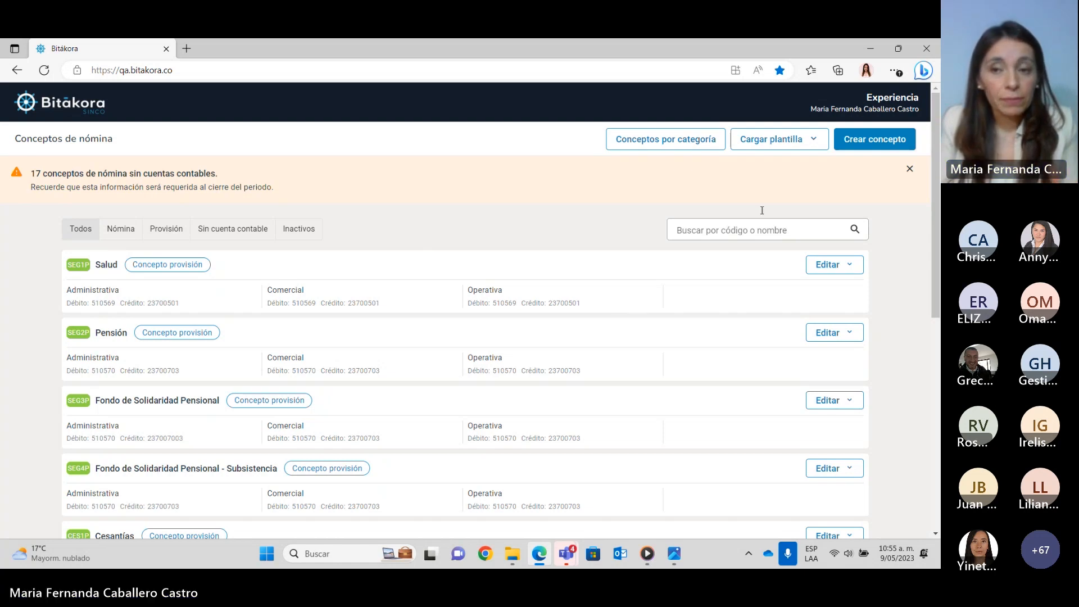
- Start a Deducido concept with code DESCU100 and name DESCUENTO WEBINAR, requiring a fund but generating no account payable
{"action": "left_click", "coordinate": [884, 145]}
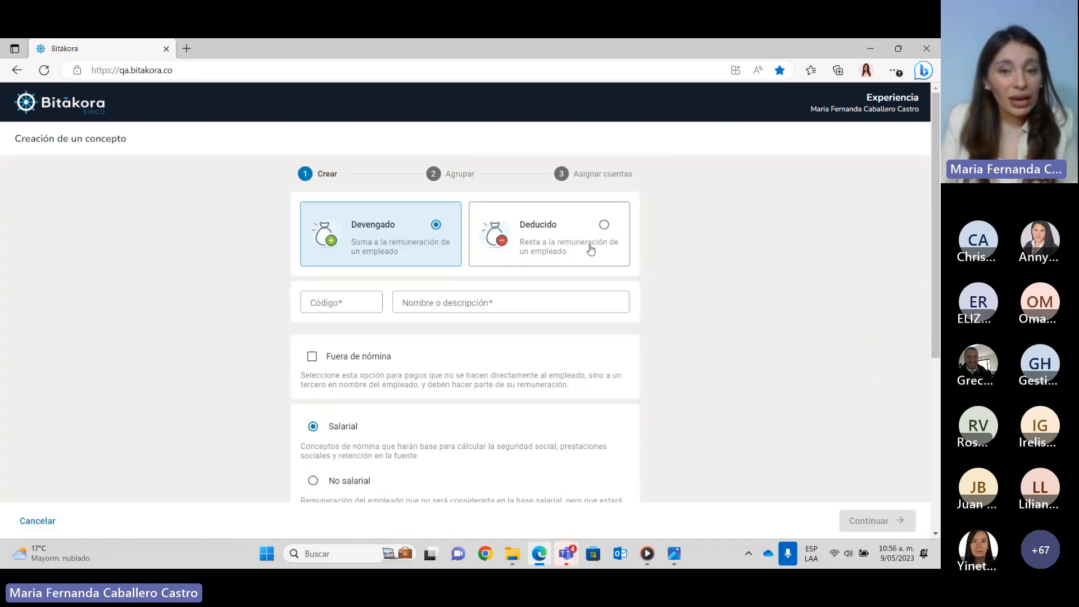
{"action": "left_click", "coordinate": [605, 226]}
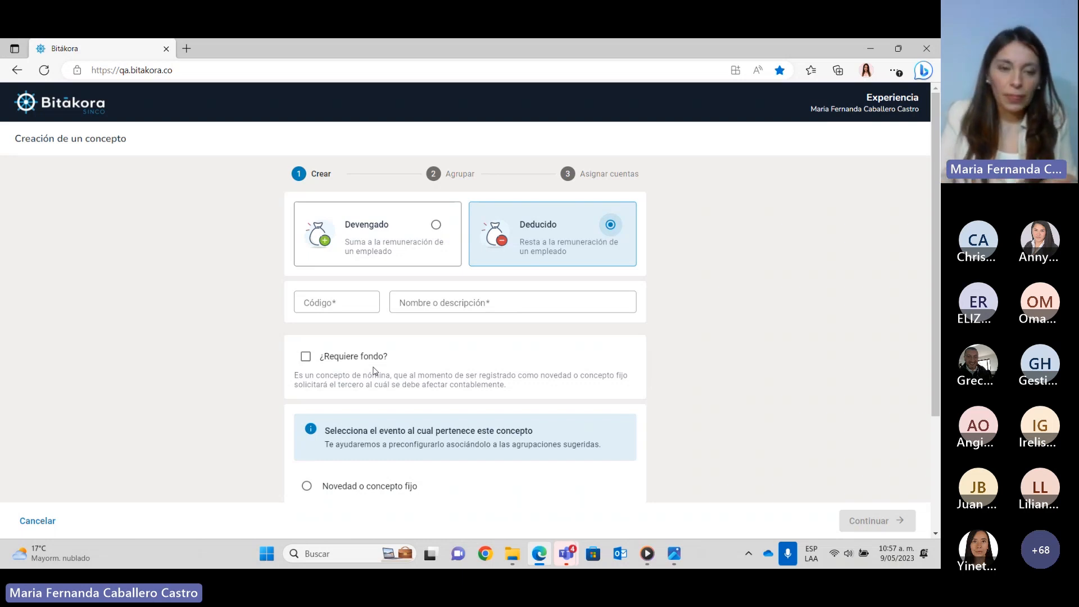
{"action": "left_click", "coordinate": [337, 302]}
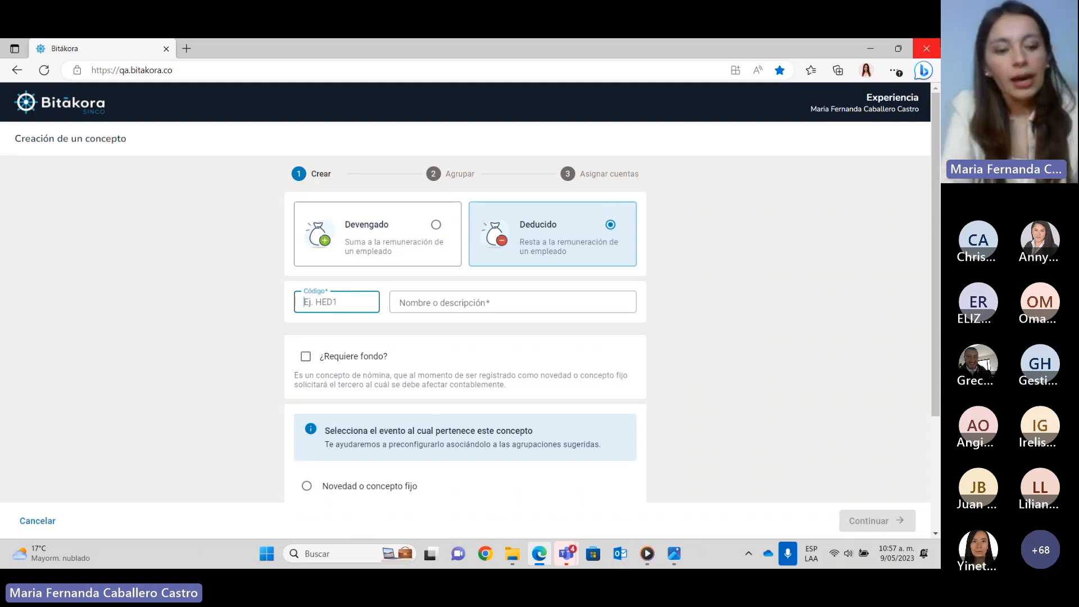
{"action": "type", "text": "DE"}
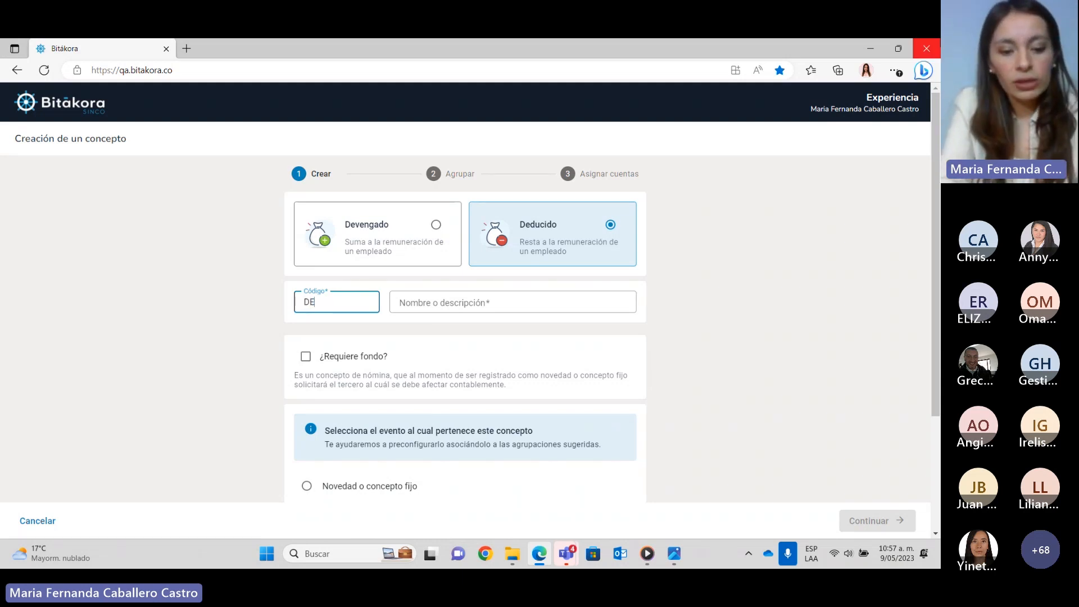
{"action": "type", "text": "SCU100"}
{"action": "left_click", "coordinate": [475, 305]}
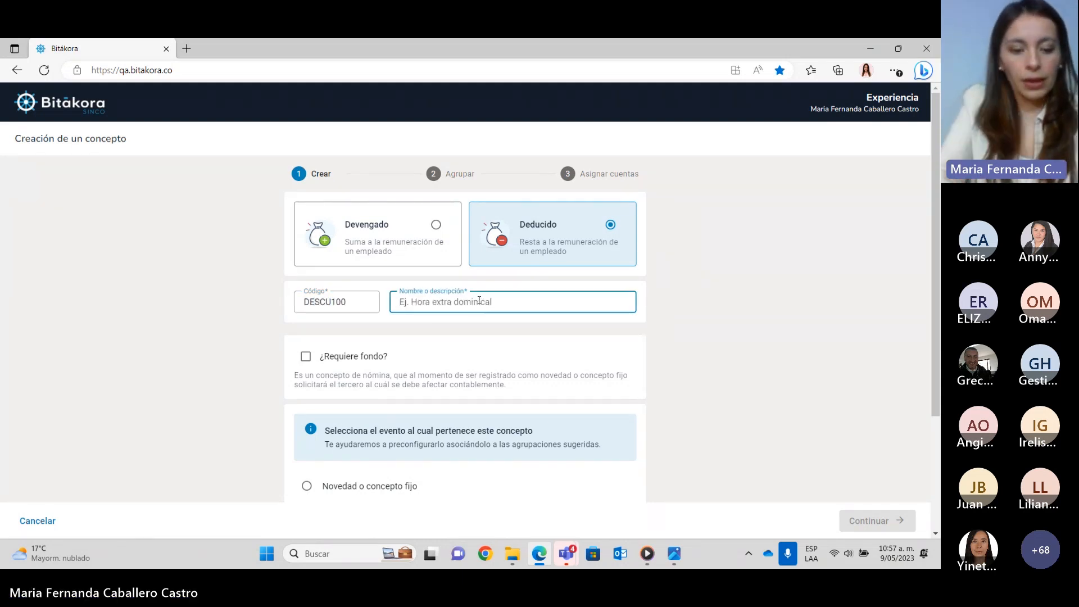
{"action": "type", "text": "DESCUENTO WEBINAR"}
{"action": "left_click", "coordinate": [304, 360]}
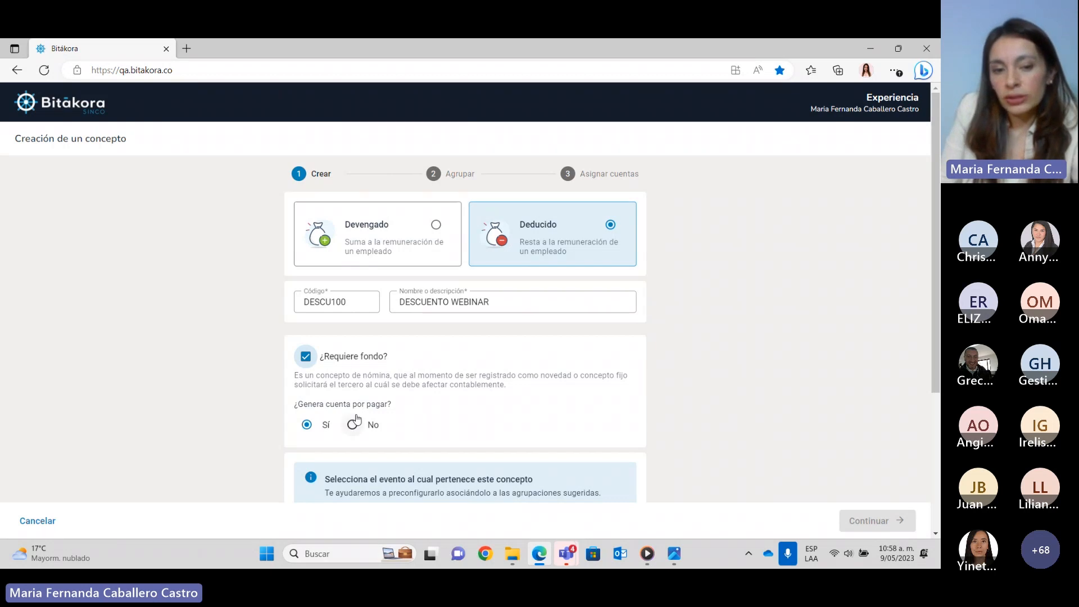
{"action": "left_click", "coordinate": [351, 425]}
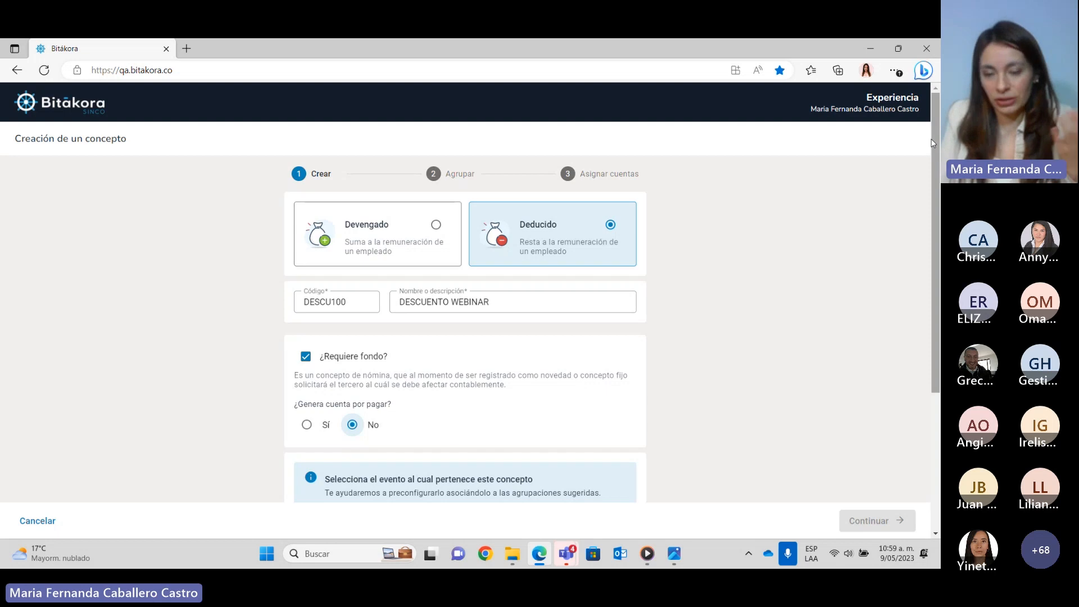
- Assign the deduction concept to the Ausencia no remunerada event, and save and exit without selecting any groupings
{"action": "left_click_drag", "start_coordinate": [932, 140], "coordinate": [909, 241]}
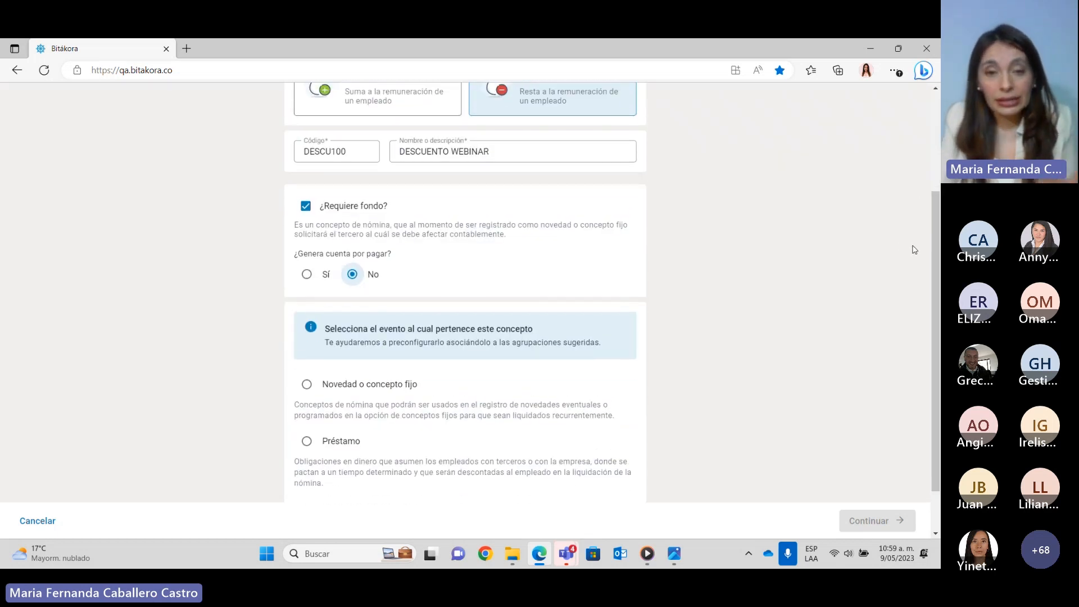
{"action": "left_click_drag", "start_coordinate": [938, 206], "coordinate": [933, 238]}
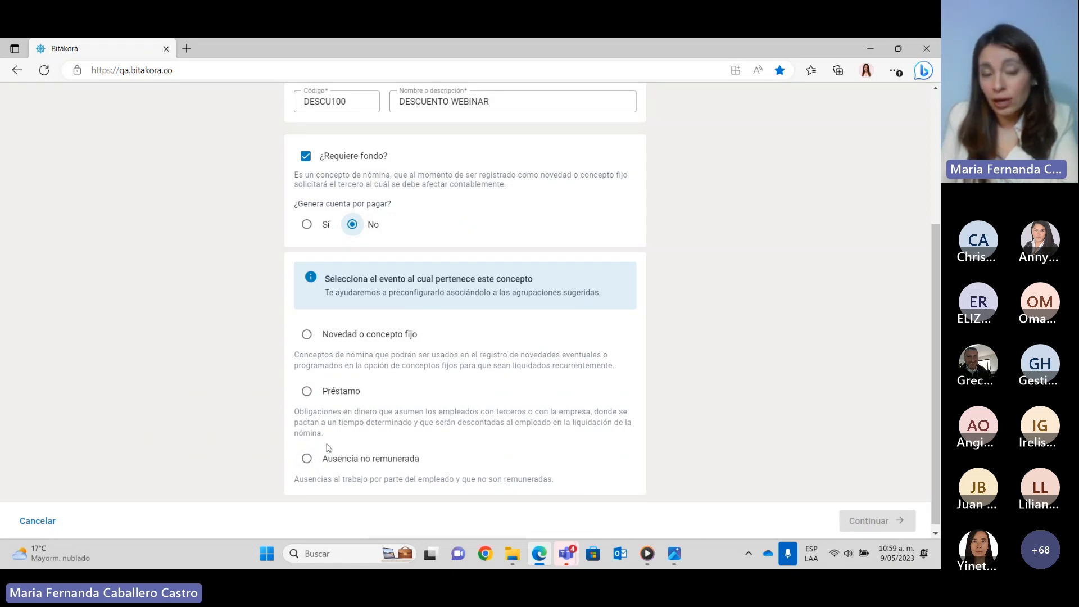
{"action": "left_click", "coordinate": [309, 462]}
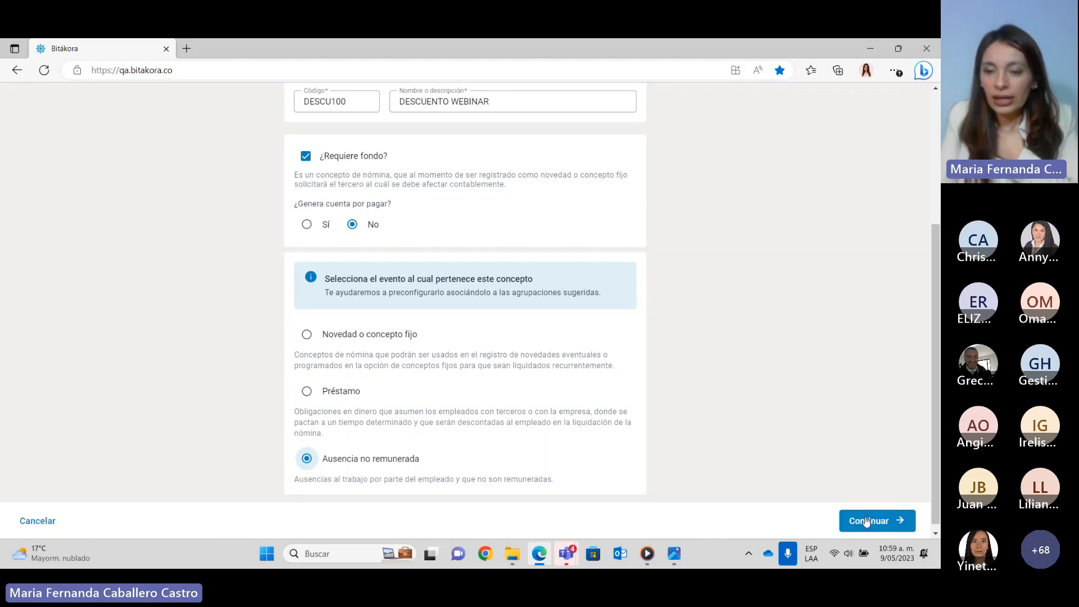
{"action": "left_click_drag", "start_coordinate": [933, 264], "coordinate": [936, 242]}
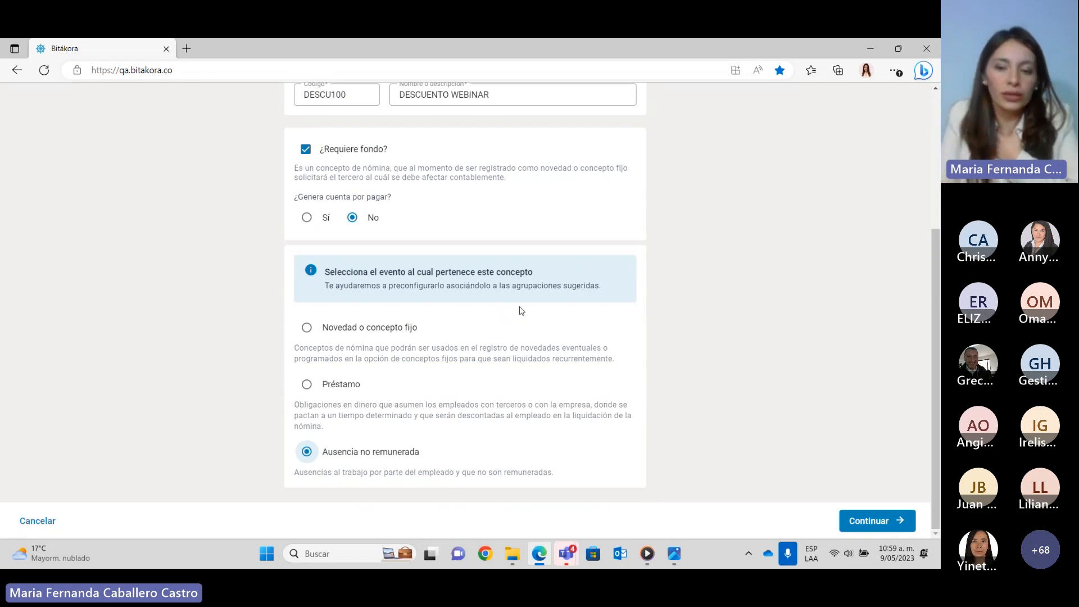
{"action": "left_click", "coordinate": [875, 522]}
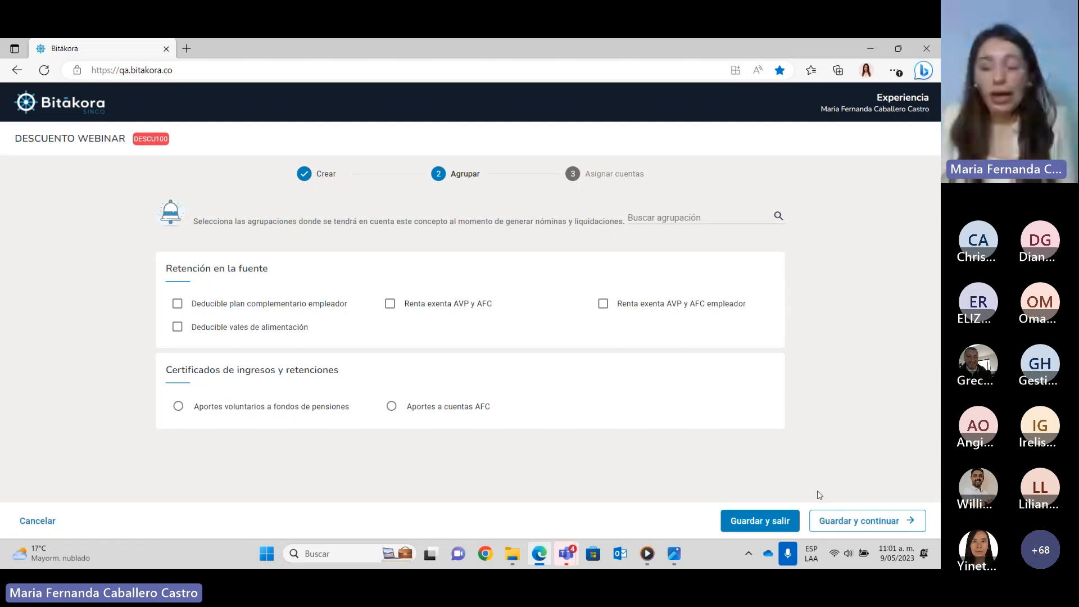
{"action": "left_click", "coordinate": [777, 518]}
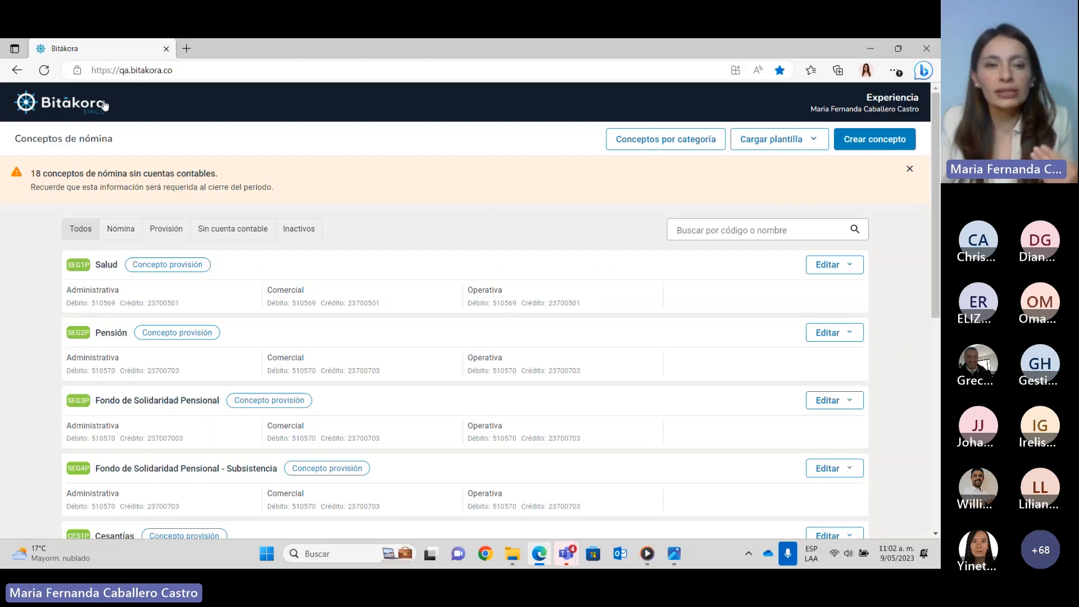
- Go to the company reports from the home page and show those in the Configuración category
{"action": "left_click", "coordinate": [98, 108]}
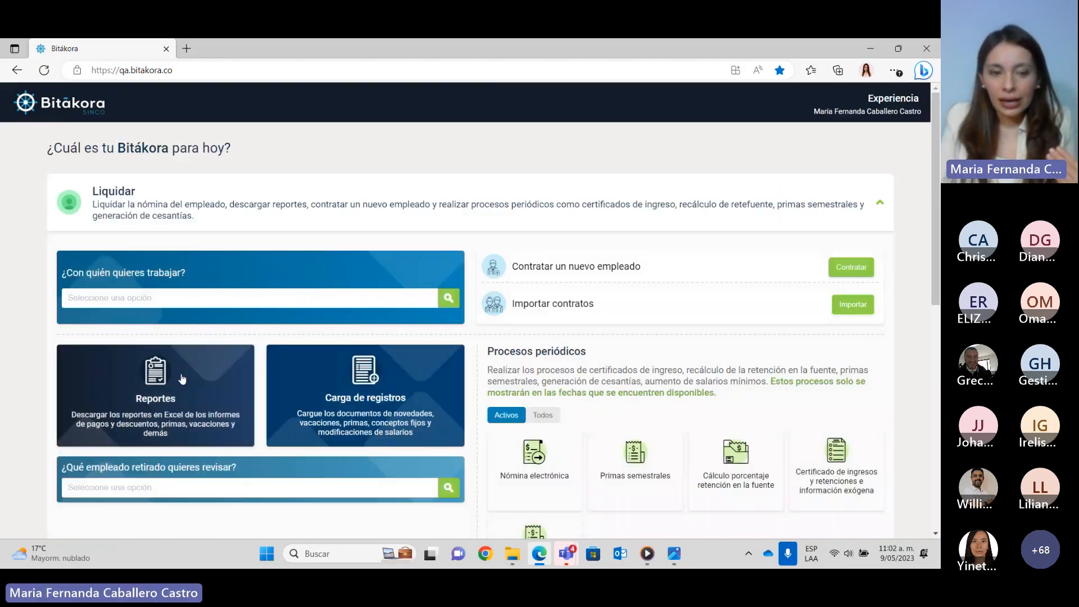
{"action": "left_click", "coordinate": [155, 387]}
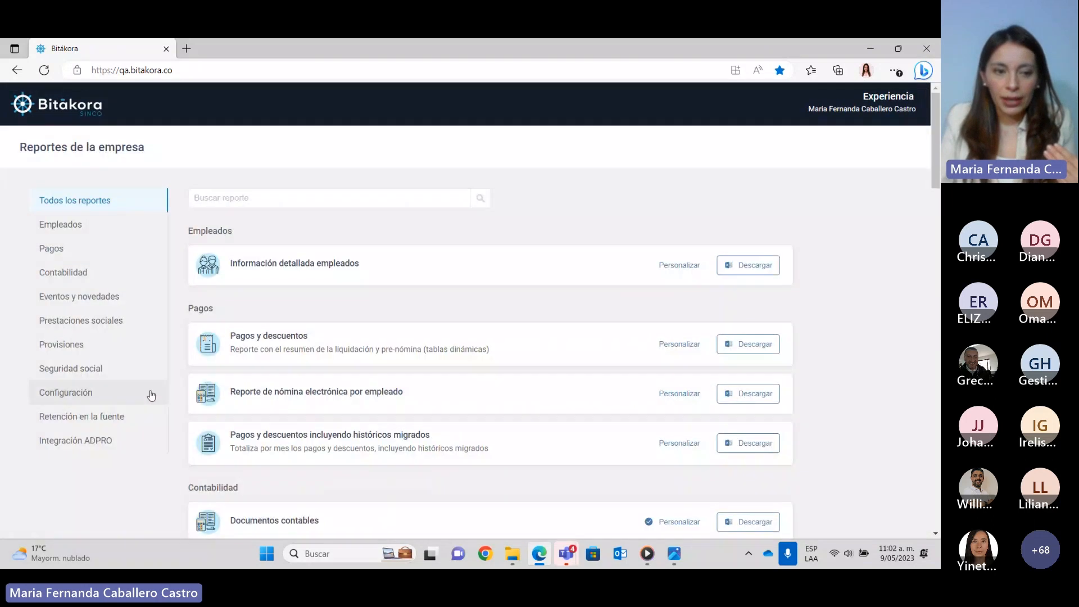
{"action": "left_click", "coordinate": [69, 394]}
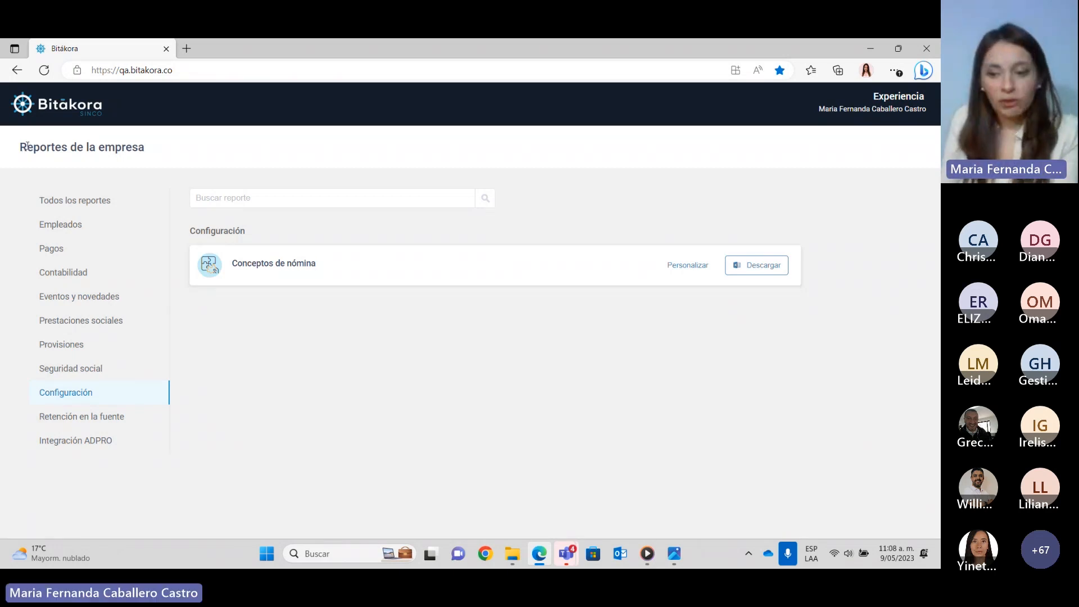
- Return to the home page and view the Pagar and Configurar y gestionar sections
{"action": "left_click", "coordinate": [73, 109]}
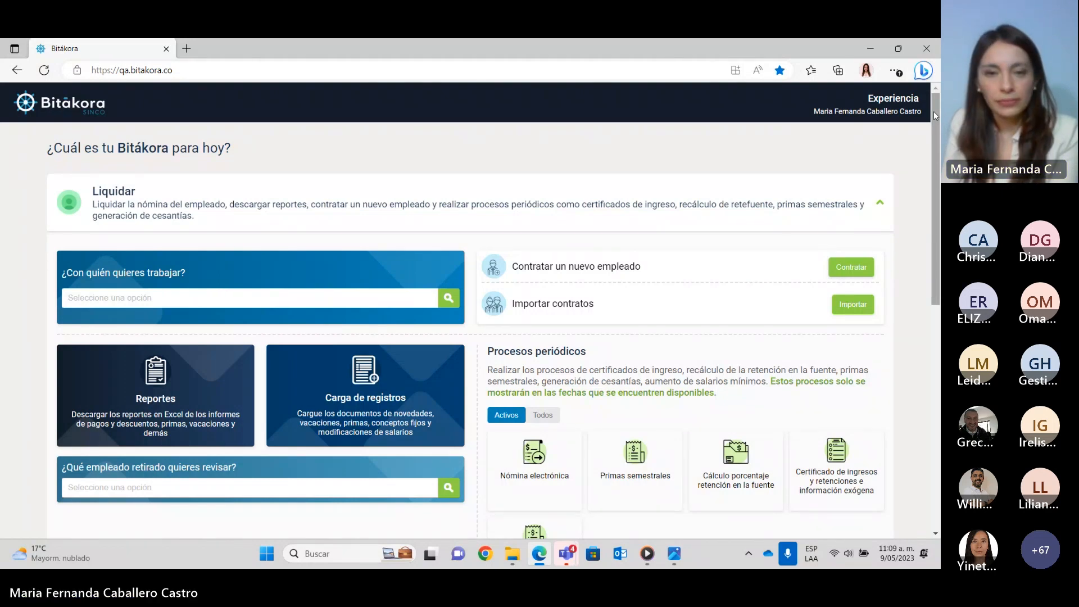
{"action": "left_click_drag", "start_coordinate": [933, 111], "coordinate": [933, 275]}
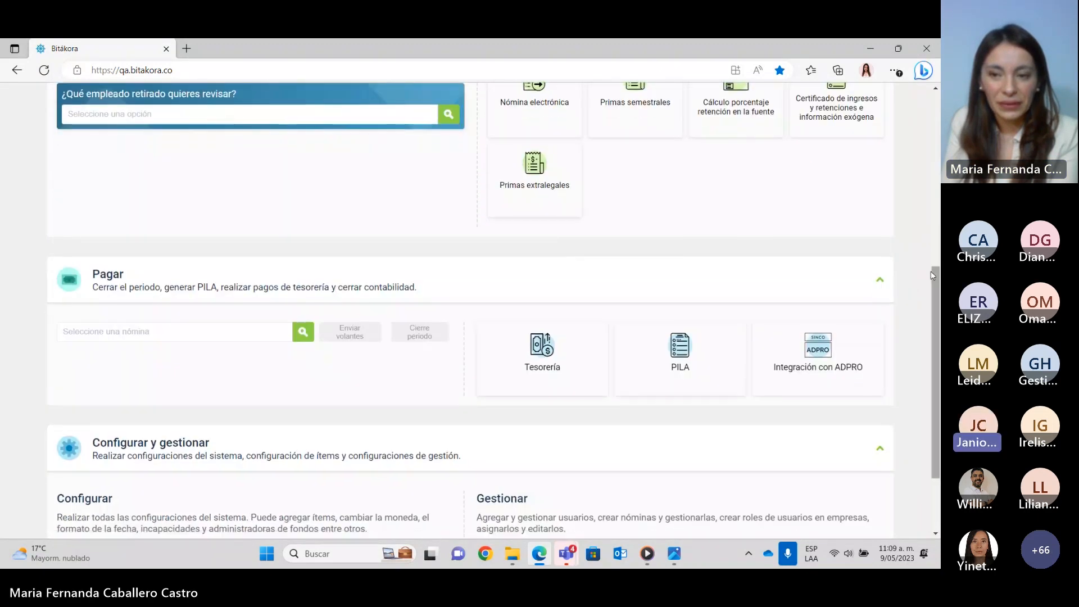
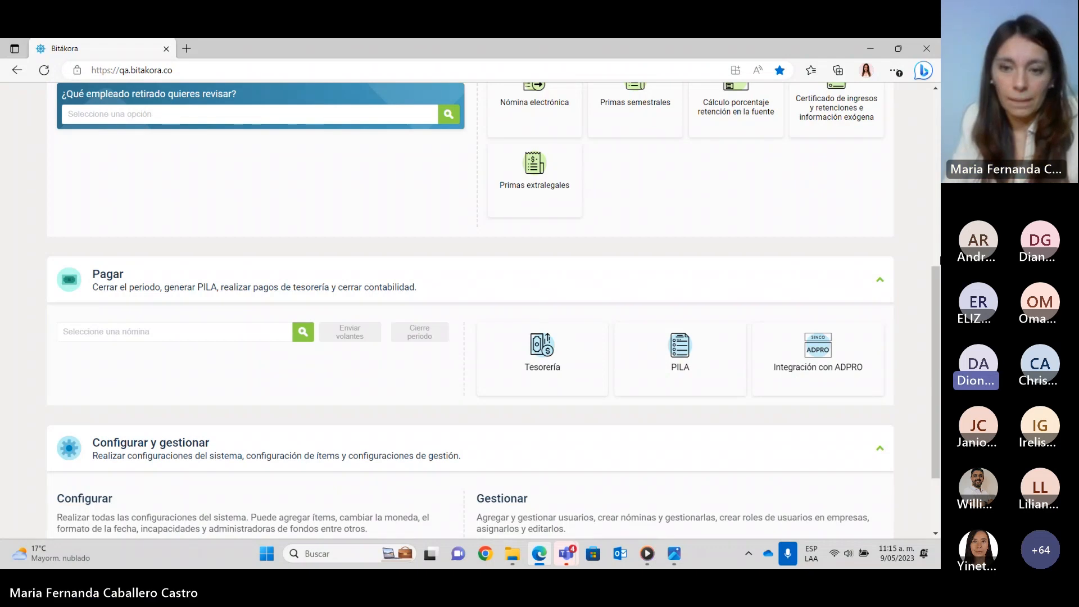
{"action": "left_click_drag", "start_coordinate": [937, 290], "coordinate": [934, 297]}
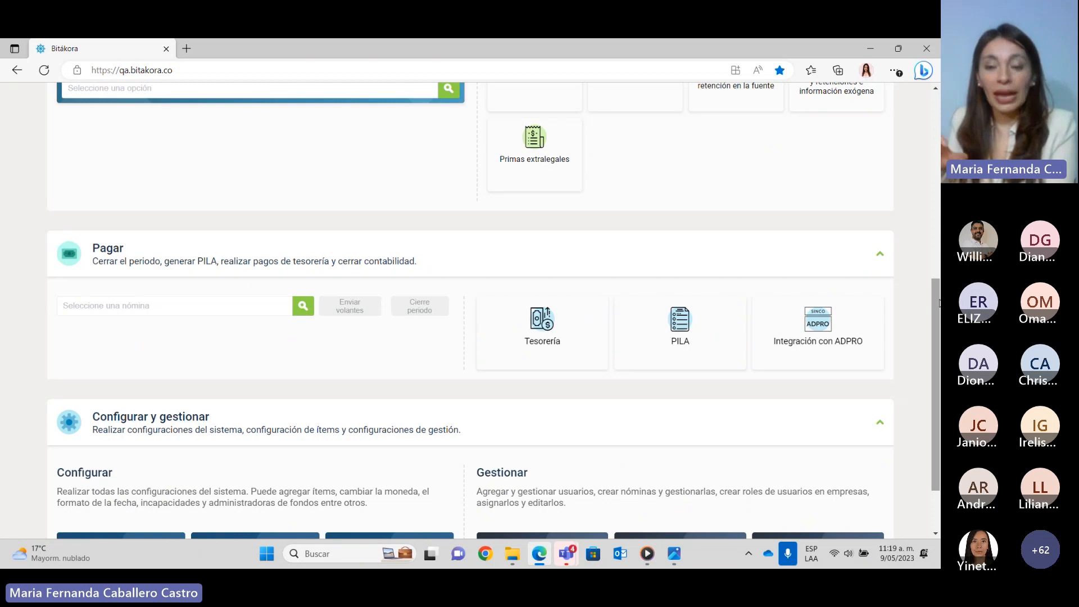
- Open the system configurations and review the Forma de presentación PILA options under Seguridad social, keeping Por nómina selected
{"action": "scroll", "coordinate": [935, 308], "scroll_direction": "down", "scroll_amount": 2}
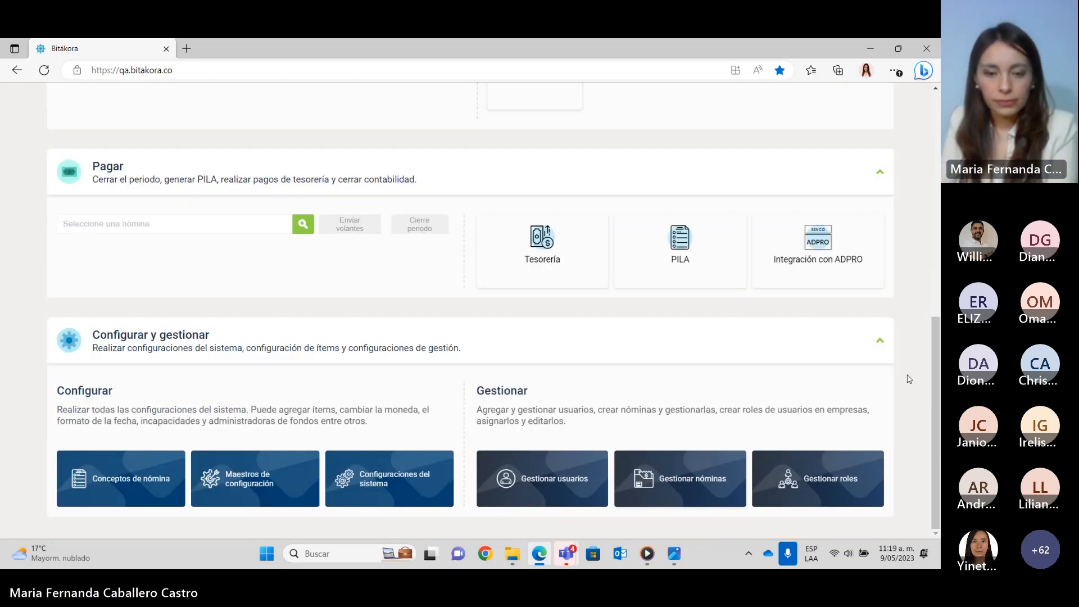
{"action": "left_click", "coordinate": [370, 482]}
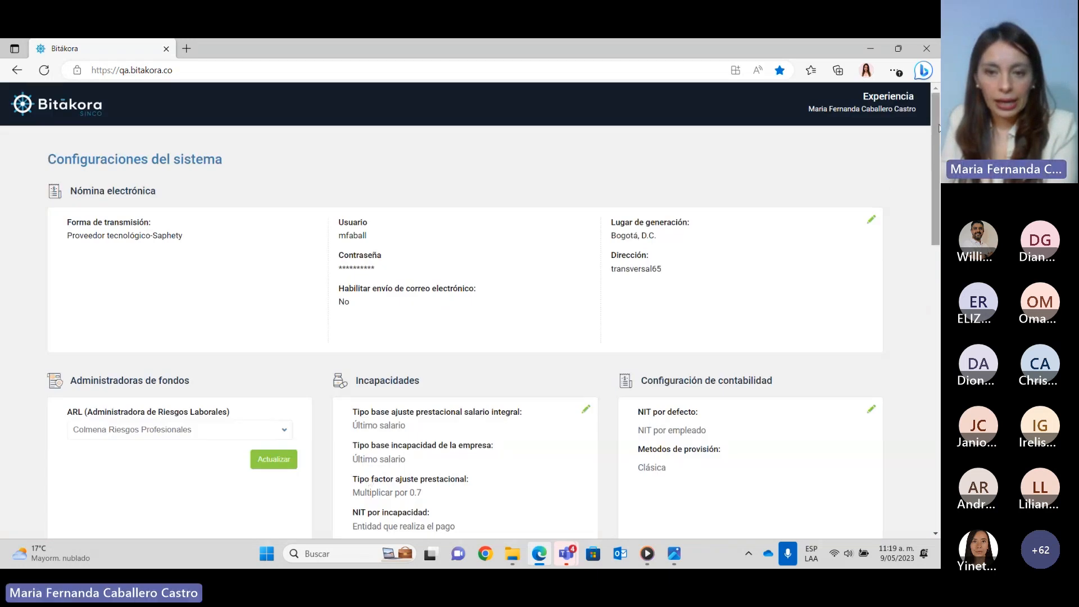
{"action": "scroll", "coordinate": [930, 163], "scroll_direction": "down", "scroll_amount": 2}
{"action": "scroll", "coordinate": [931, 163], "scroll_direction": "down", "scroll_amount": 4}
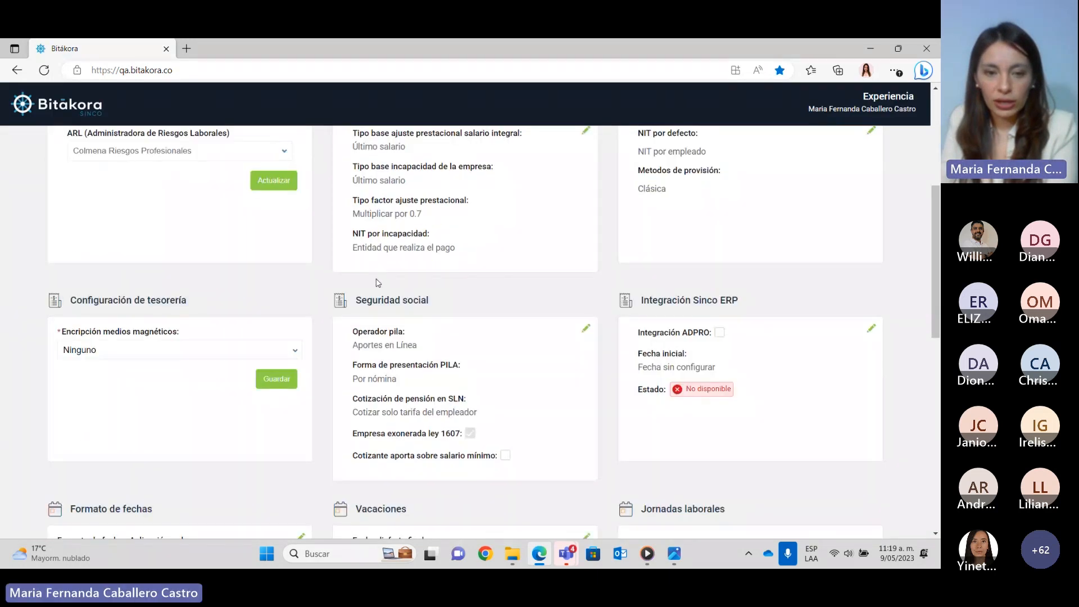
{"action": "left_click", "coordinate": [585, 330]}
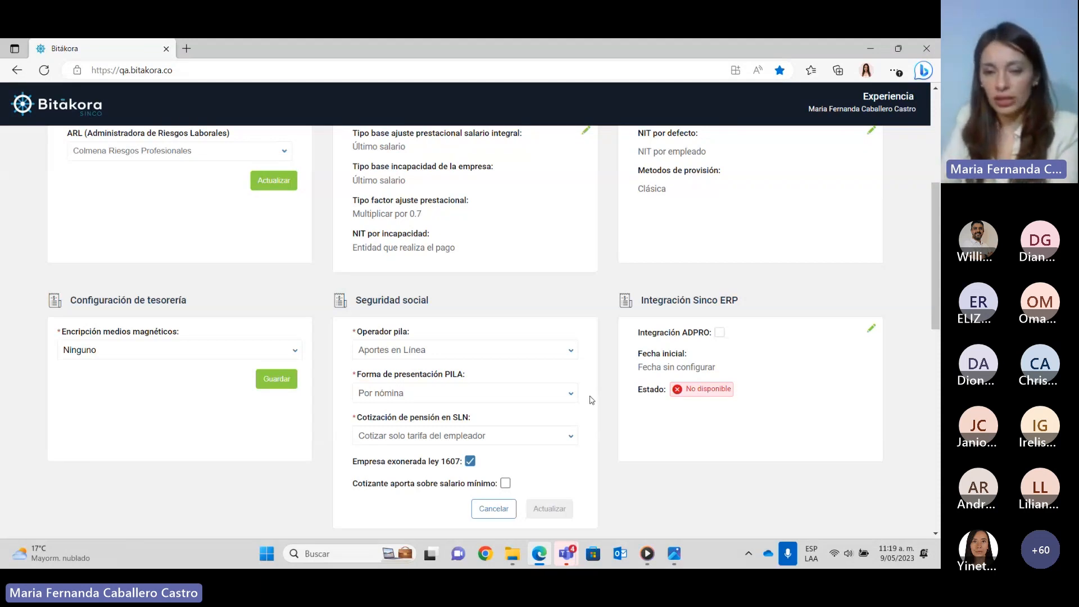
{"action": "left_click", "coordinate": [571, 397]}
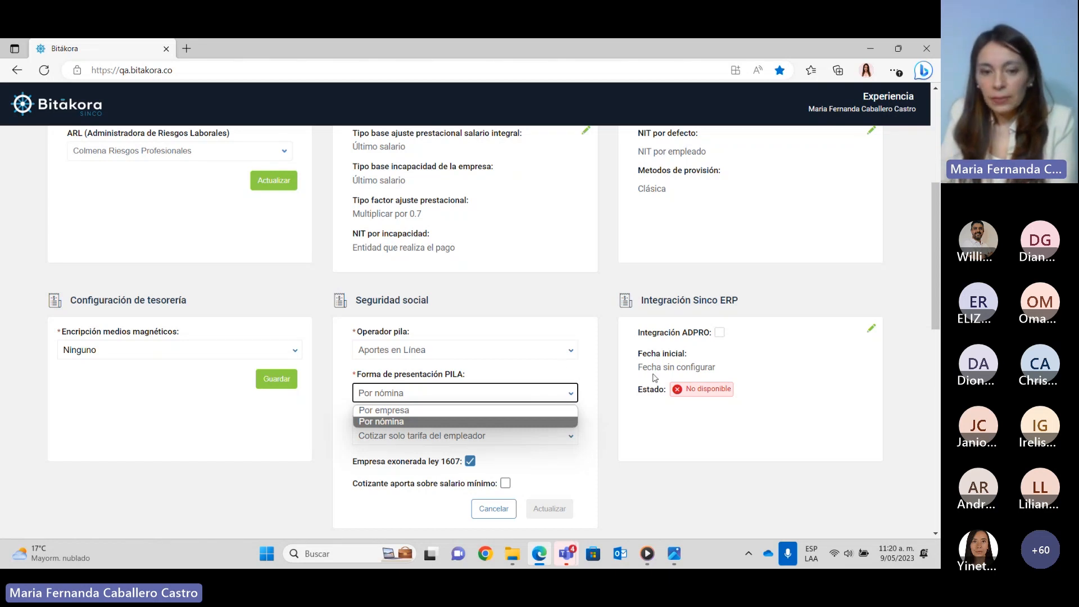
{"action": "left_click", "coordinate": [466, 419]}
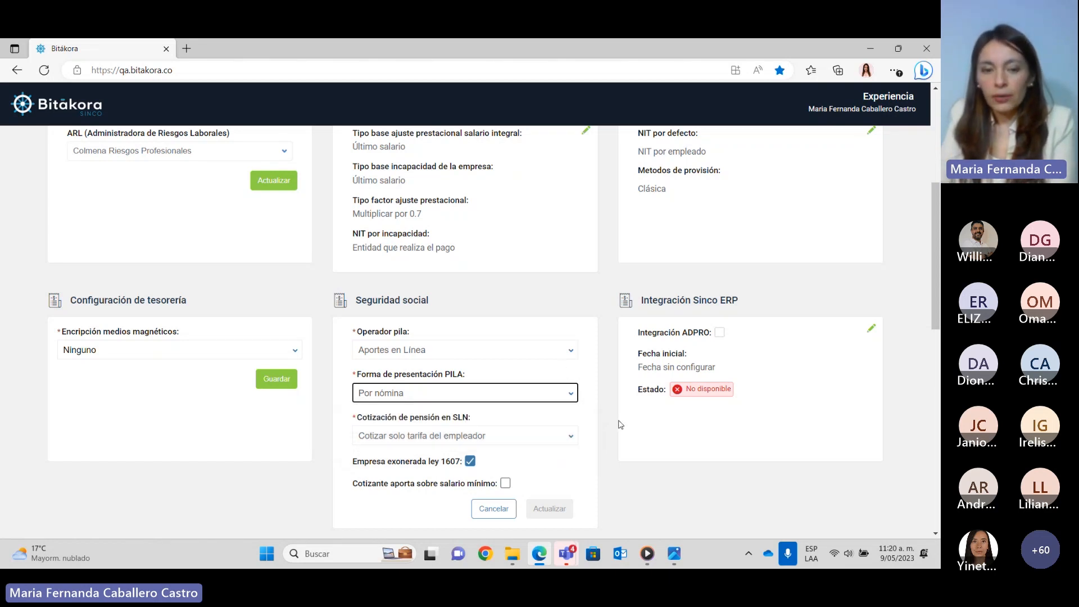
- Go to payroll management from the home page and check the codes of the existing payrolls
{"action": "left_click", "coordinate": [79, 116]}
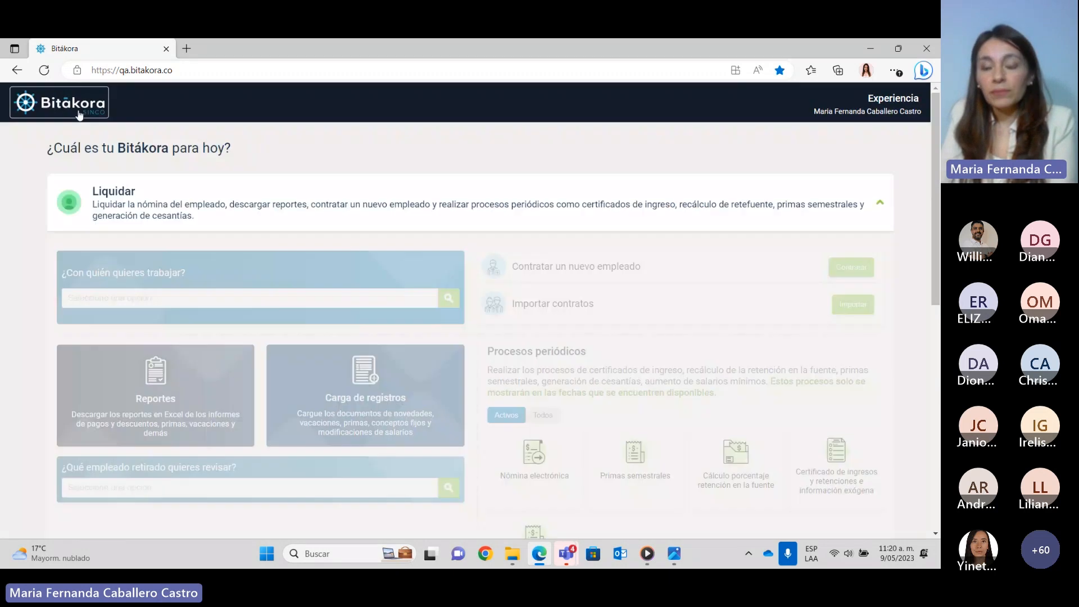
{"action": "scroll", "coordinate": [928, 191], "scroll_direction": "down", "scroll_amount": 3}
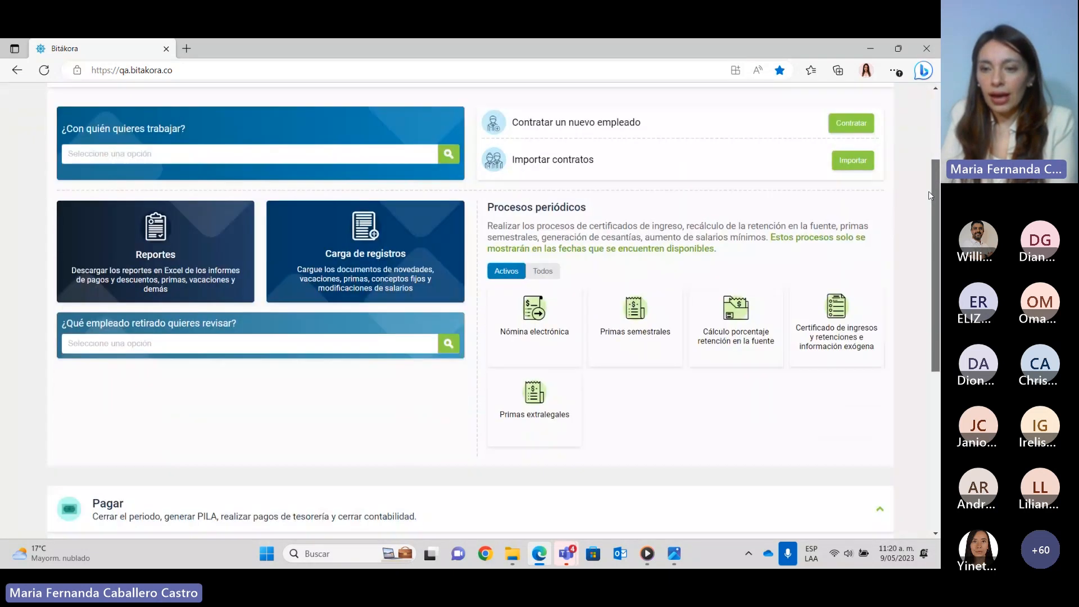
{"action": "scroll", "coordinate": [928, 191], "scroll_direction": "down", "scroll_amount": 2}
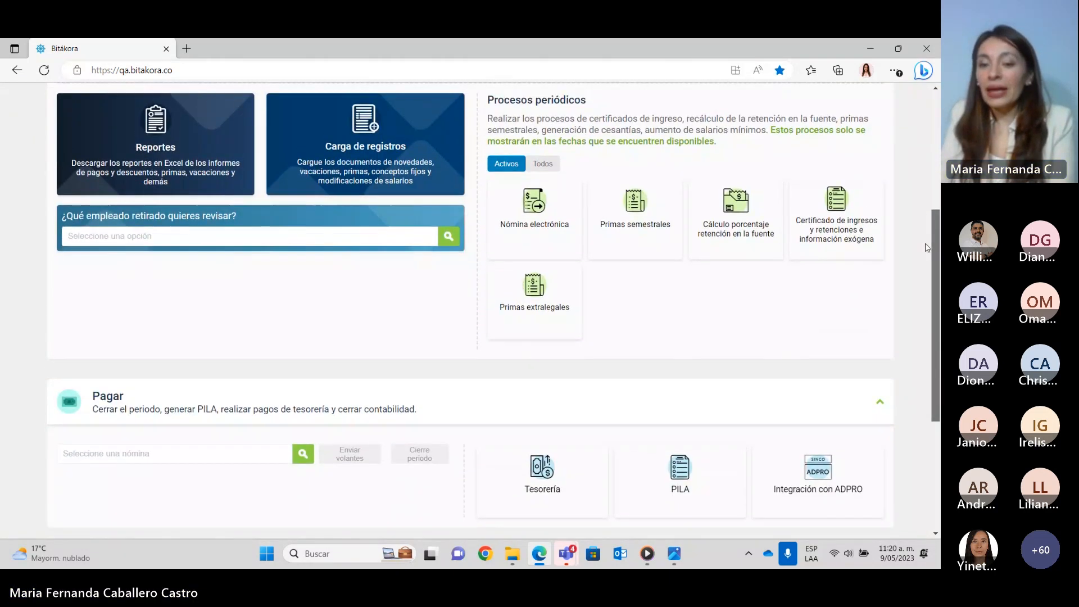
{"action": "scroll", "coordinate": [927, 247], "scroll_direction": "down", "scroll_amount": 2}
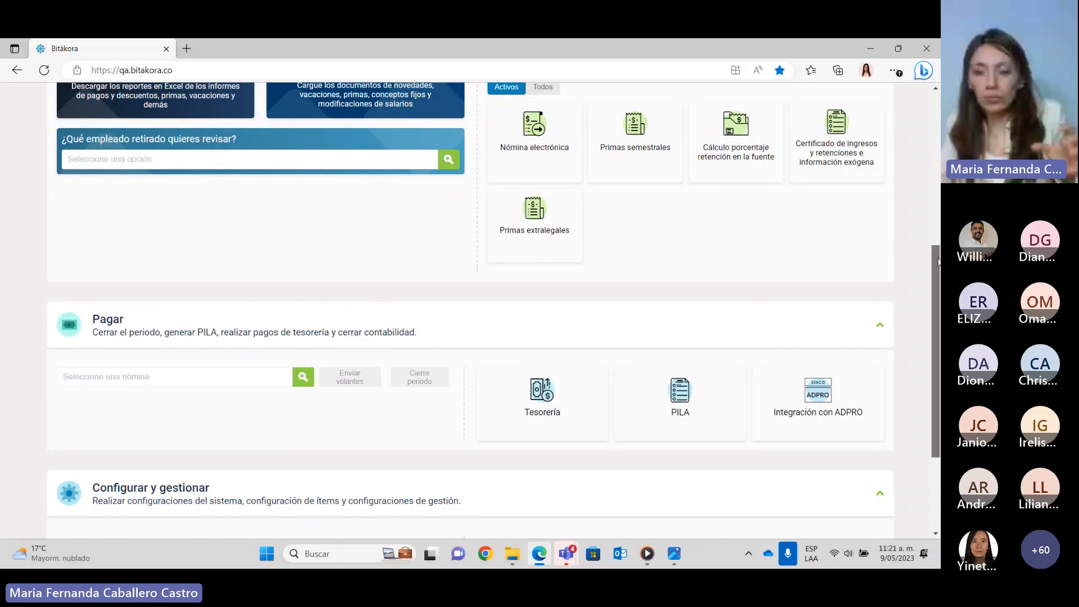
{"action": "scroll", "coordinate": [917, 380], "scroll_direction": "down", "scroll_amount": 3}
{"action": "left_click", "coordinate": [676, 476]}
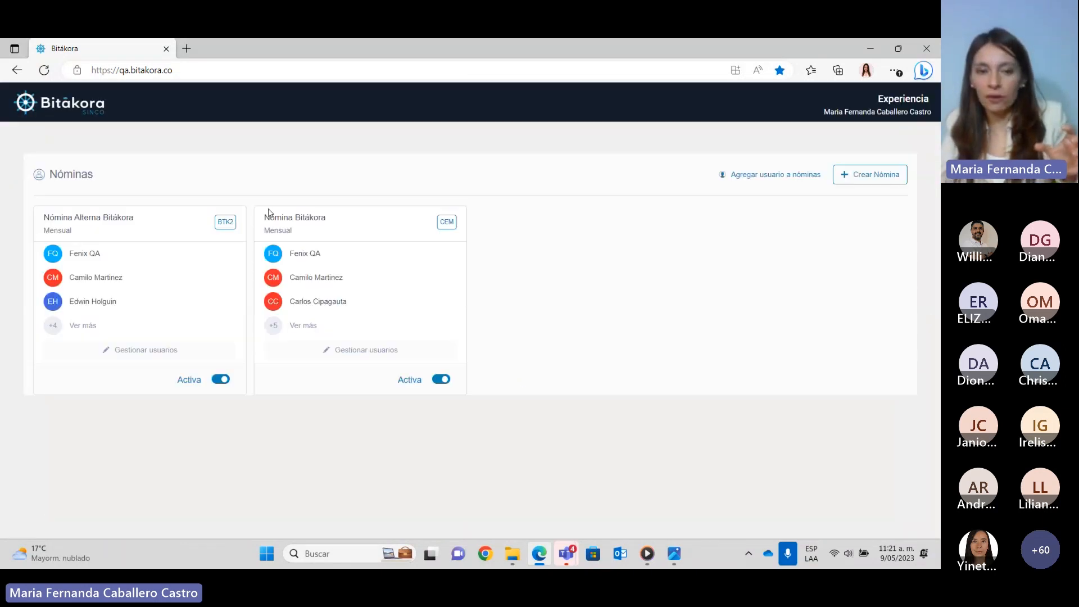
{"action": "double_click", "coordinate": [227, 221]}
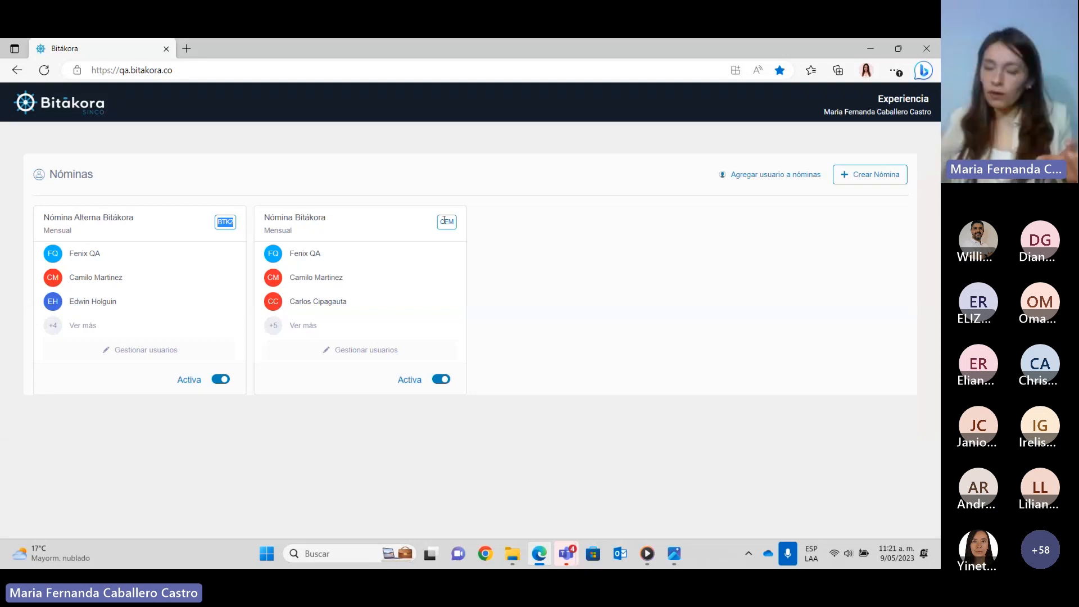
- Return to the home page and view the payrolls available for PILA generation
{"action": "left_click", "coordinate": [53, 106]}
{"action": "left_click_drag", "start_coordinate": [935, 123], "coordinate": [938, 301]}
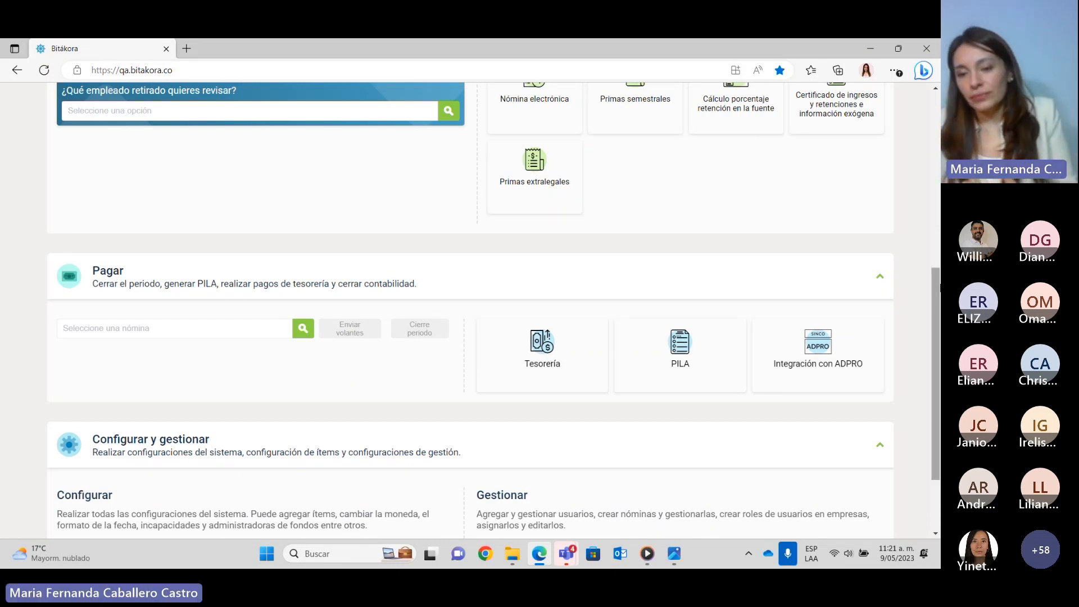
{"action": "left_click", "coordinate": [712, 348]}
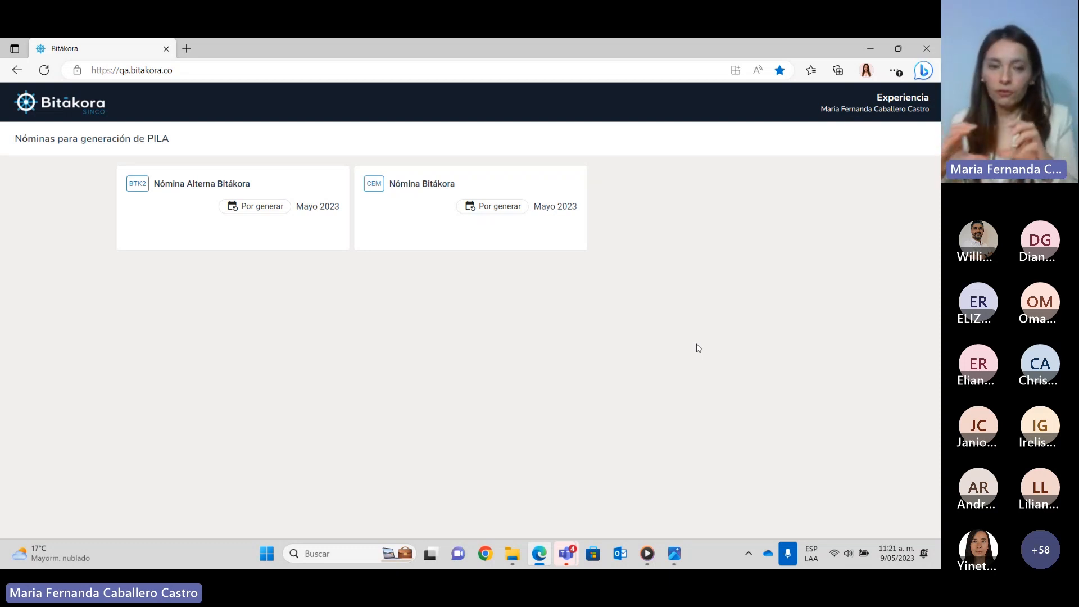
{"action": "left_click", "coordinate": [77, 103]}
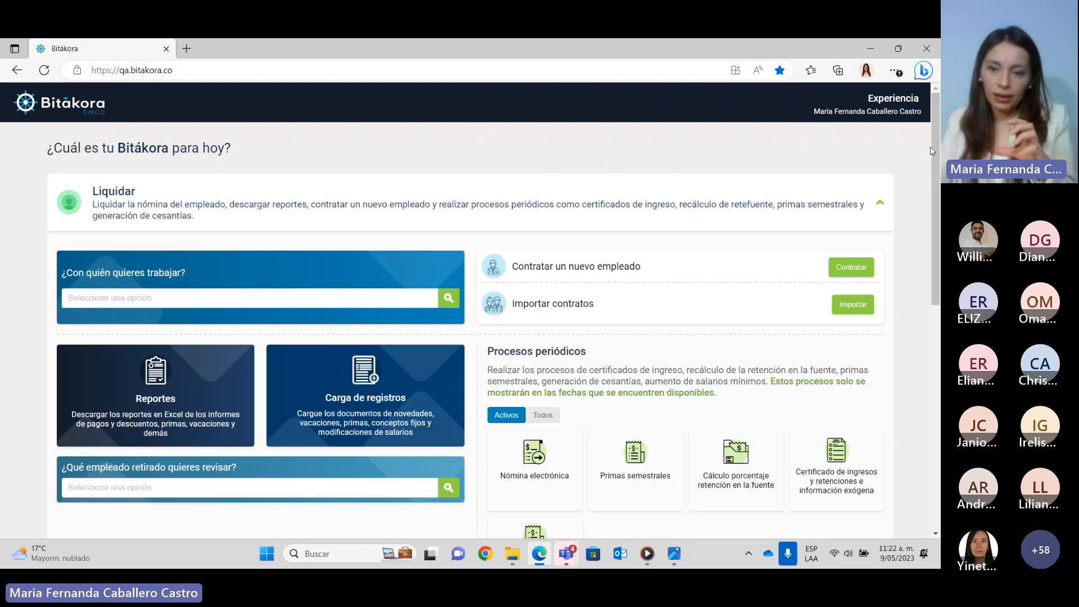
{"action": "left_click_drag", "start_coordinate": [928, 162], "coordinate": [929, 233]}
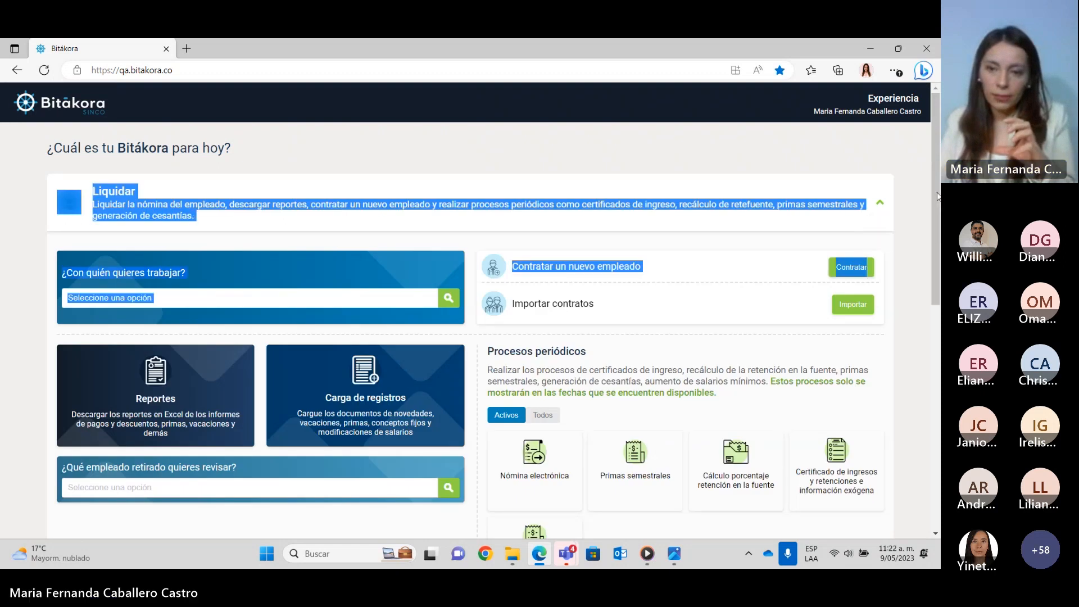
{"action": "scroll", "coordinate": [929, 233], "scroll_direction": "down", "scroll_amount": 2}
{"action": "left_click", "coordinate": [644, 385]}
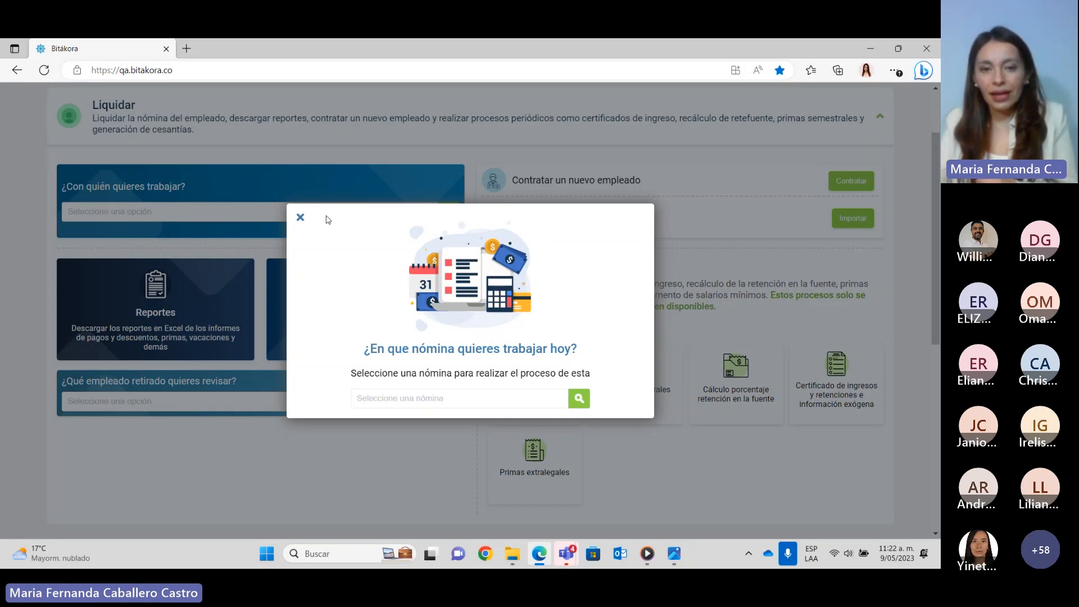
{"action": "left_click", "coordinate": [300, 218]}
- Open the PILA process for Nómina Alterna Bitákora and set its operator branch code to 001, confirming the change
{"action": "left_click_drag", "start_coordinate": [935, 140], "coordinate": [898, 280]}
{"action": "left_click", "coordinate": [695, 368]}
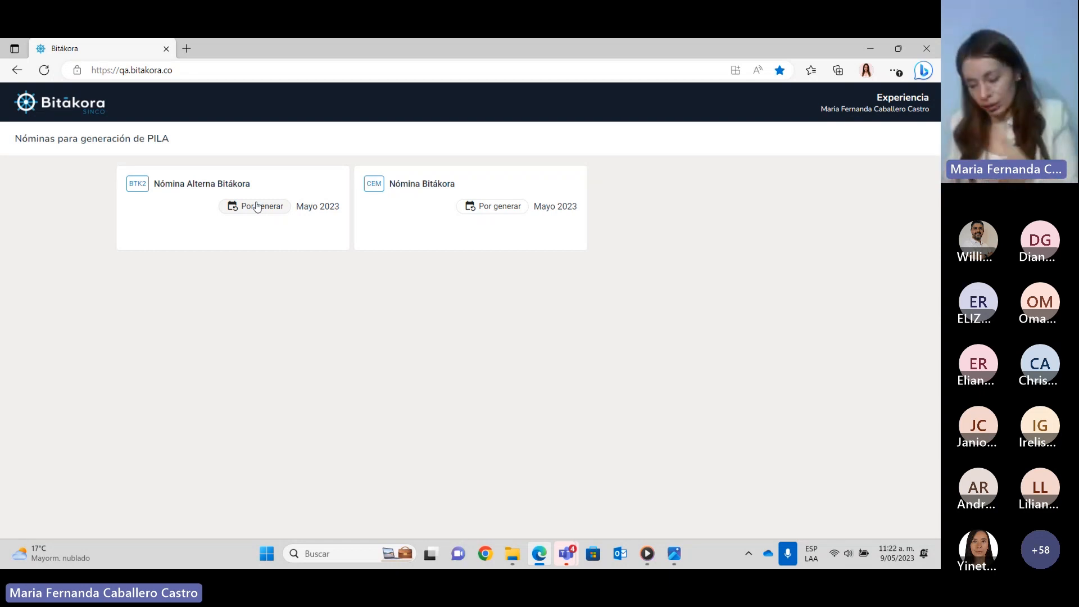
{"action": "left_click", "coordinate": [178, 206]}
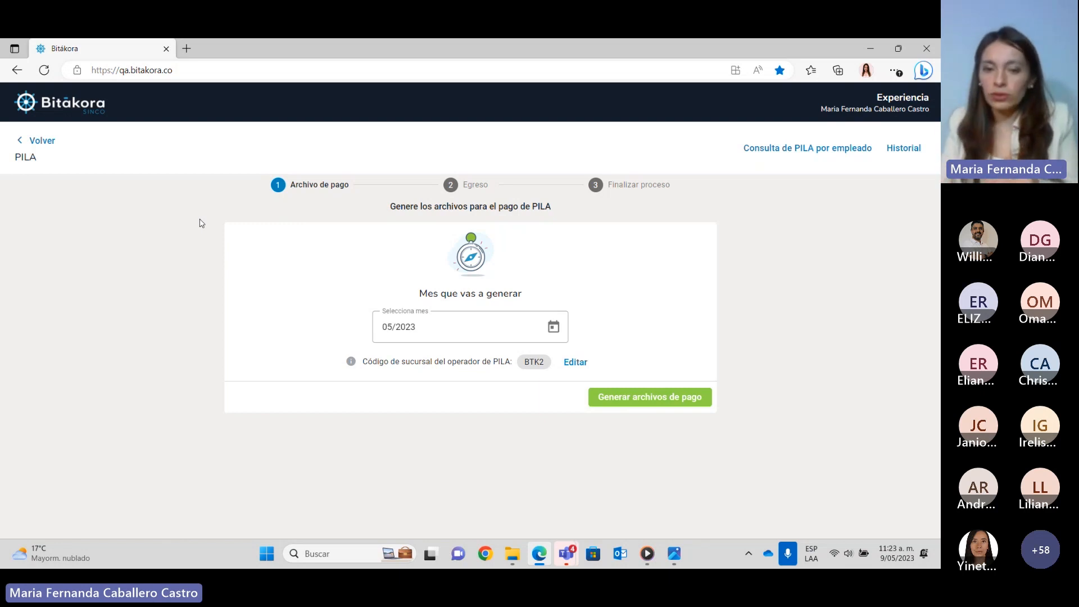
{"action": "left_click", "coordinate": [569, 365]}
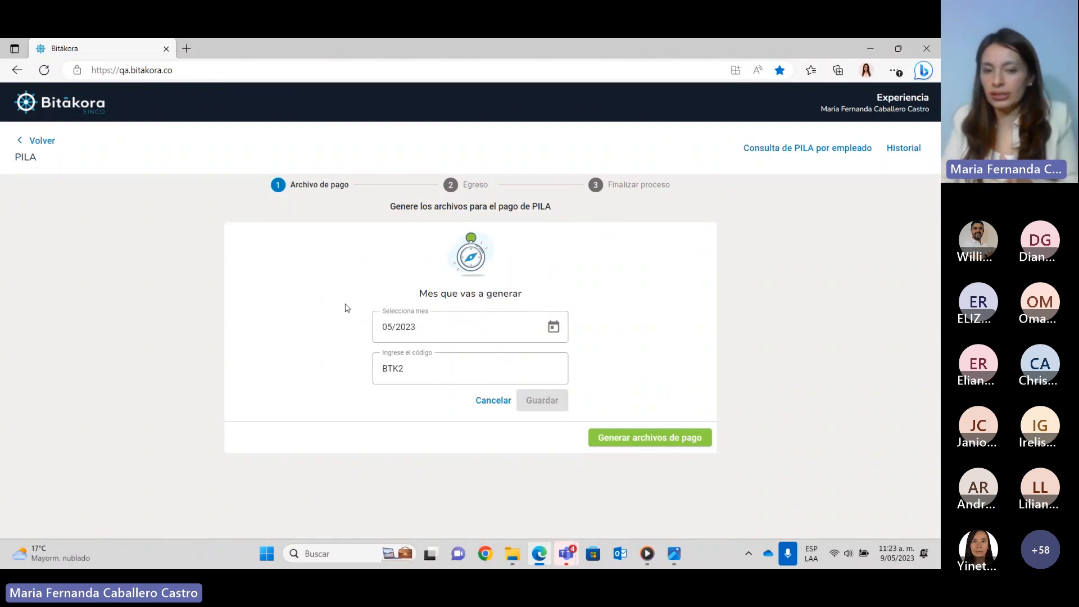
{"action": "double_click", "coordinate": [443, 367]}
{"action": "type", "text": "001"}
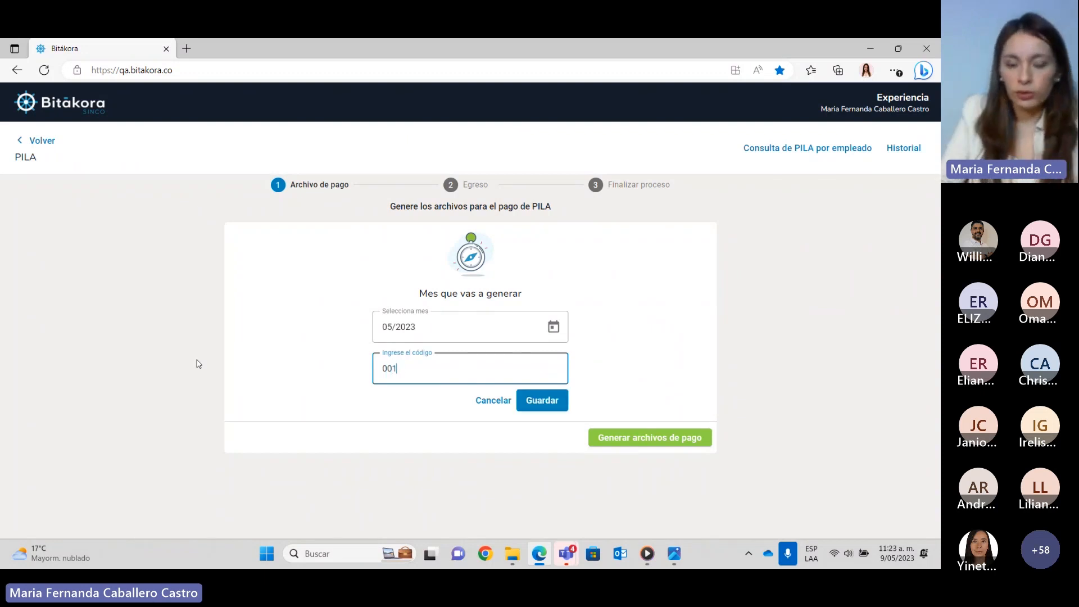
{"action": "left_click", "coordinate": [533, 404]}
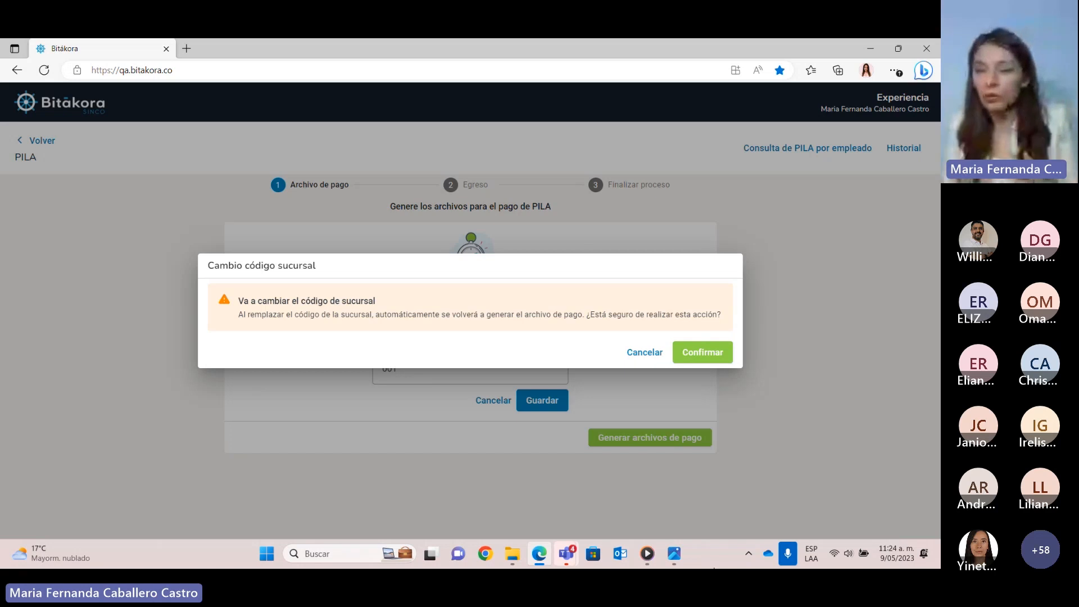
{"action": "left_click", "coordinate": [727, 350]}
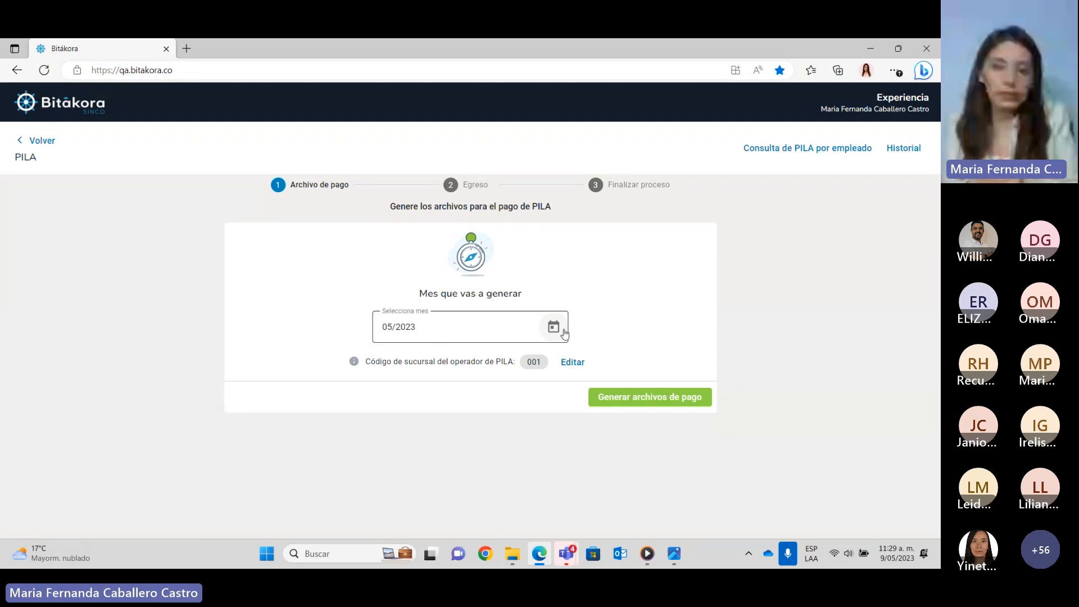
- Select May 2023 as the month and generate the PILA payment files for Nómina Alterna Bitákora
{"action": "left_click", "coordinate": [561, 333]}
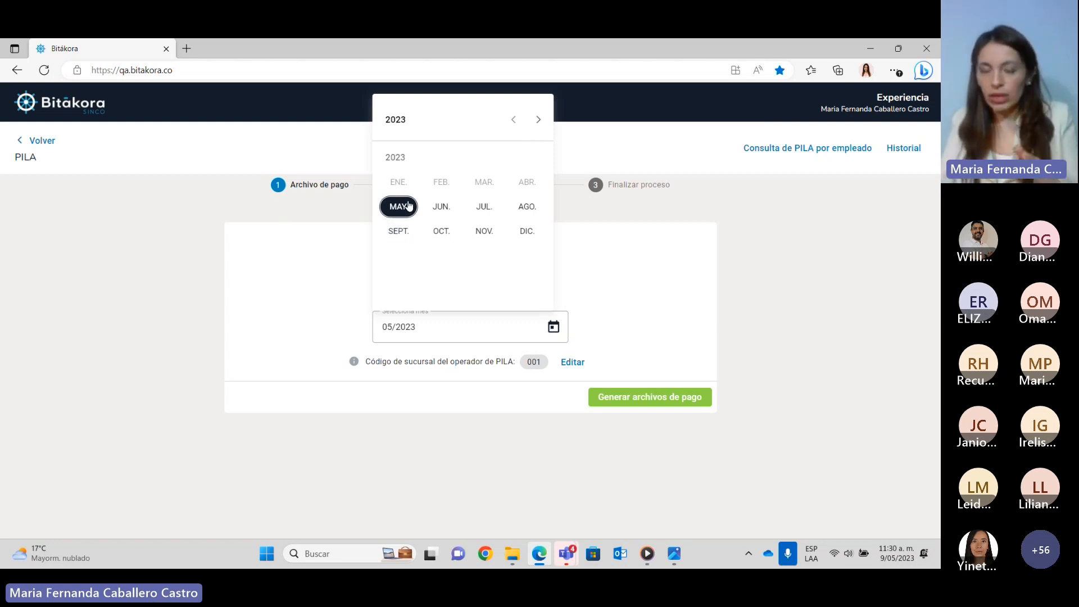
{"action": "left_click", "coordinate": [397, 206]}
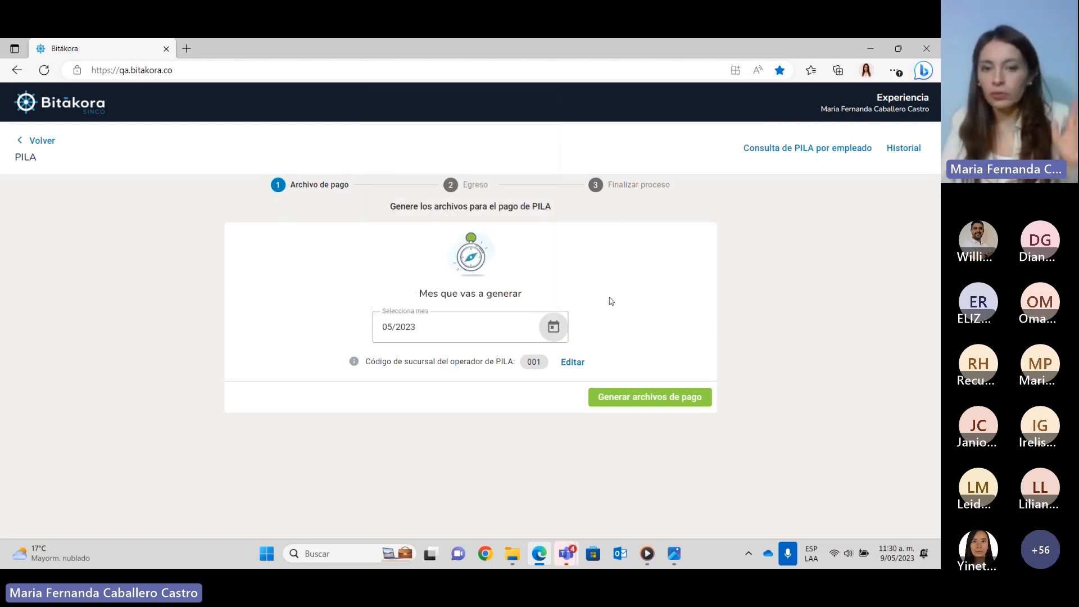
{"action": "left_click", "coordinate": [553, 325]}
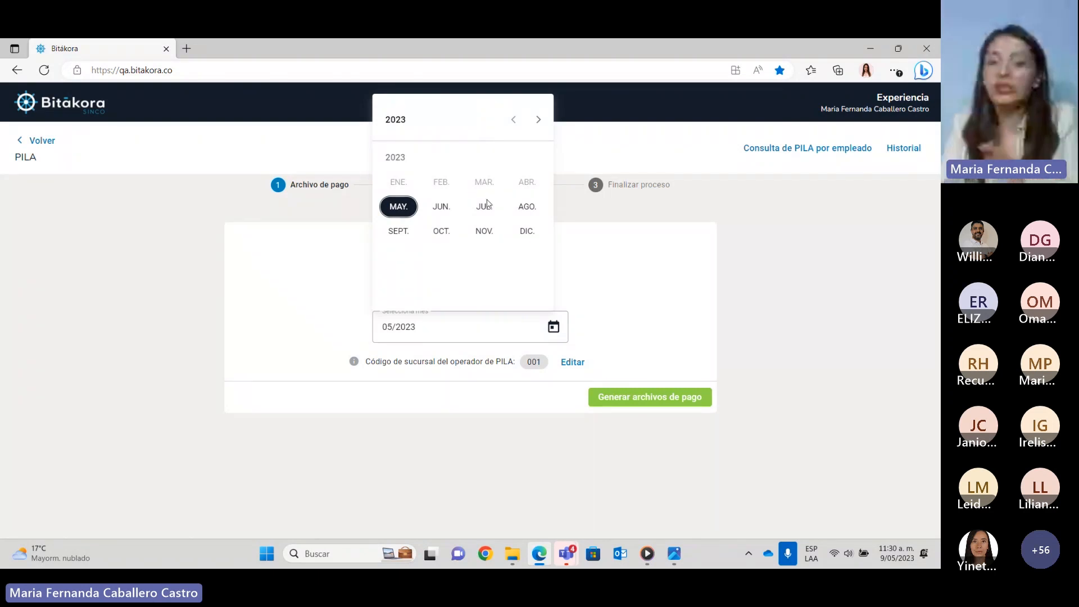
{"action": "left_click", "coordinate": [397, 208]}
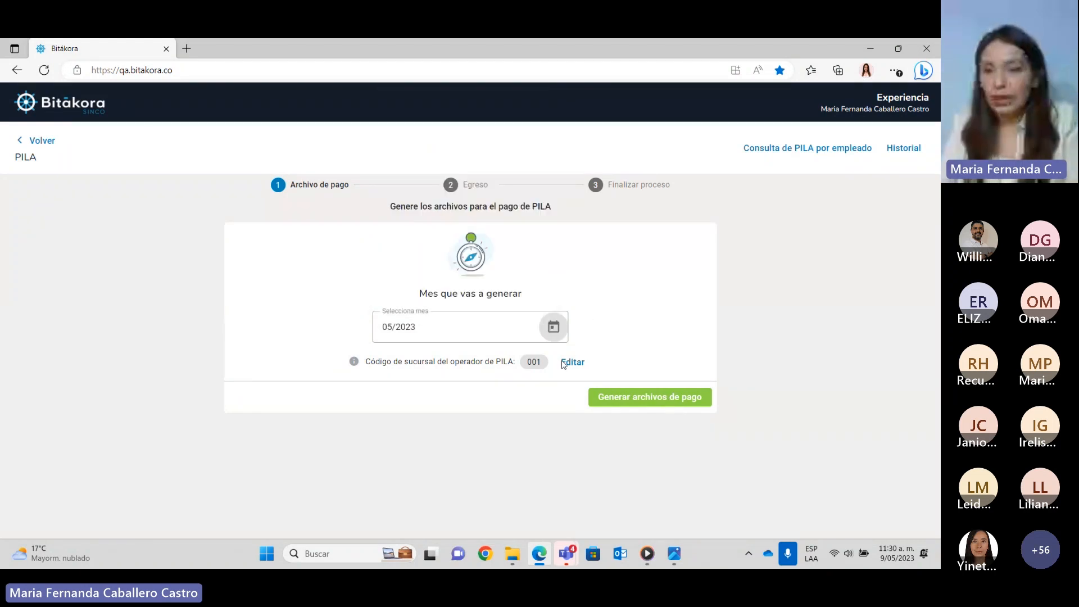
{"action": "left_click", "coordinate": [641, 397]}
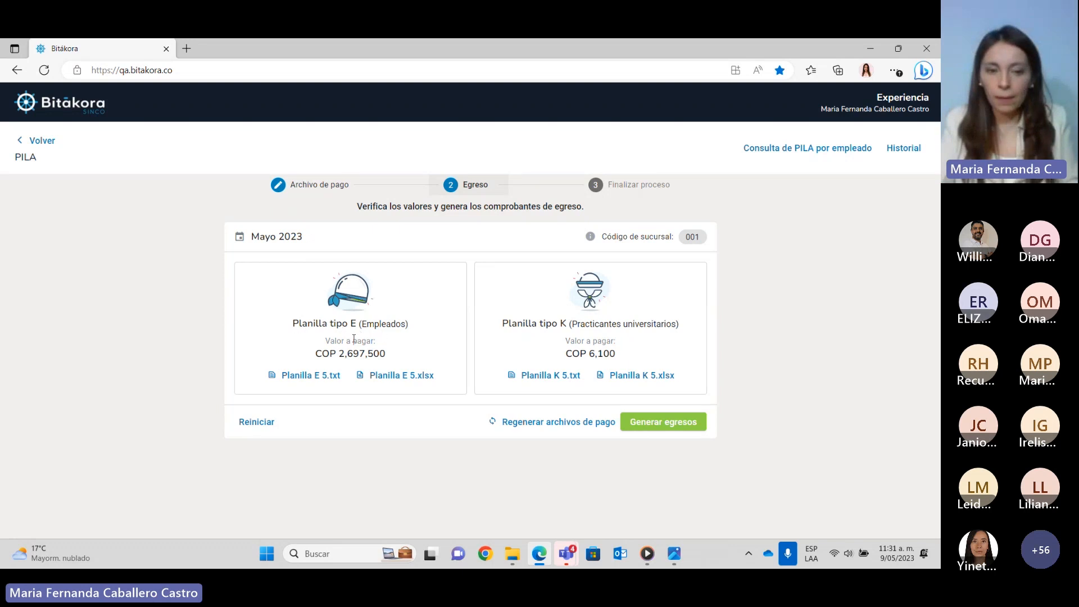
- Check the amount payable for Planilla tipo E and download its text and Excel files
{"action": "left_click_drag", "start_coordinate": [315, 355], "coordinate": [331, 356]}
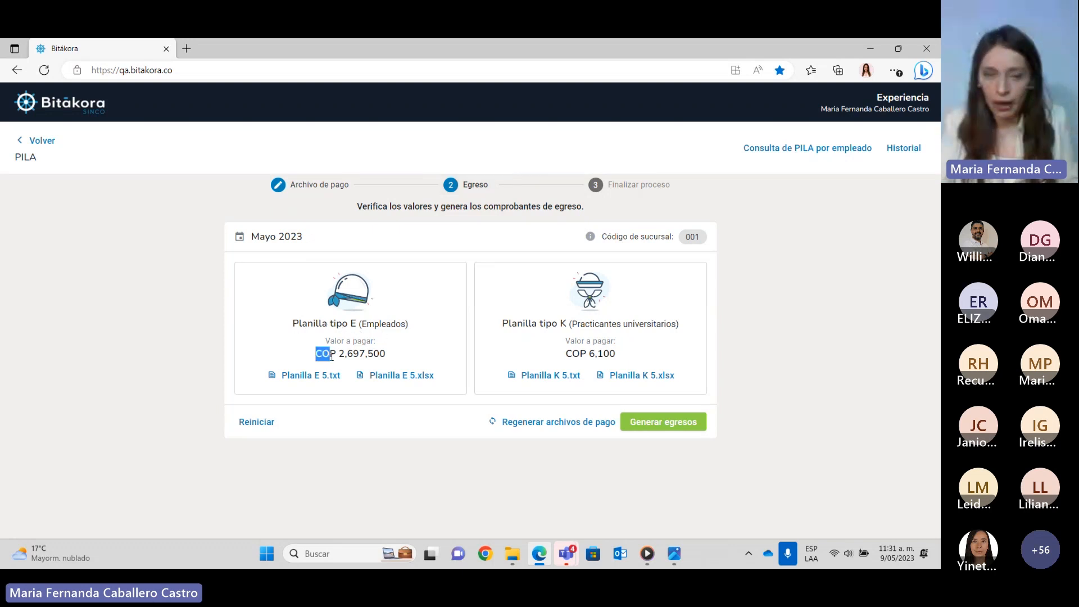
{"action": "triple_click", "coordinate": [323, 354]}
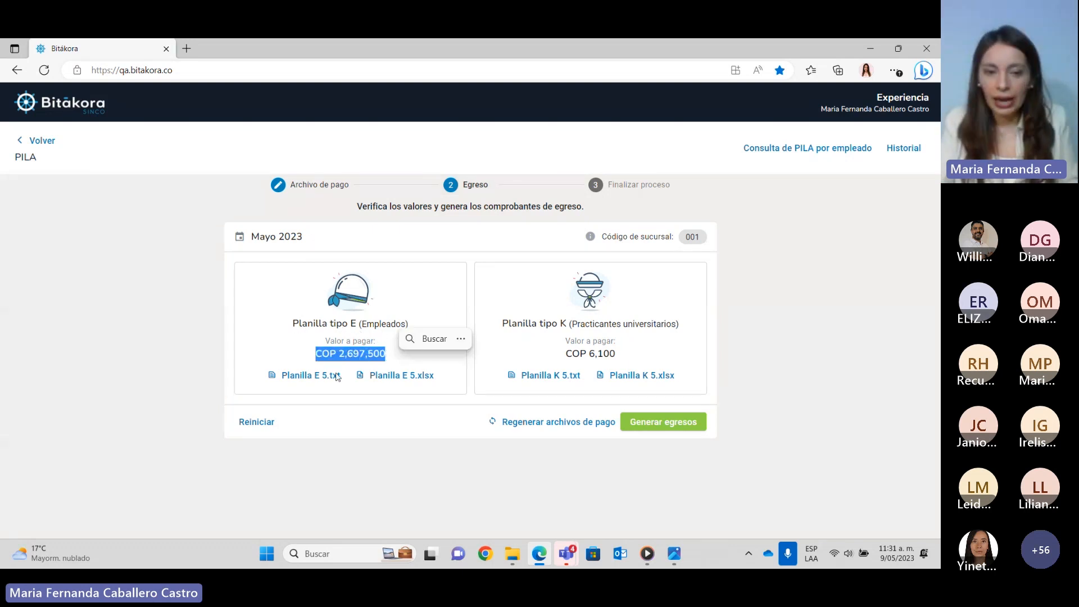
{"action": "left_click", "coordinate": [294, 386]}
{"action": "left_click", "coordinate": [401, 377]}
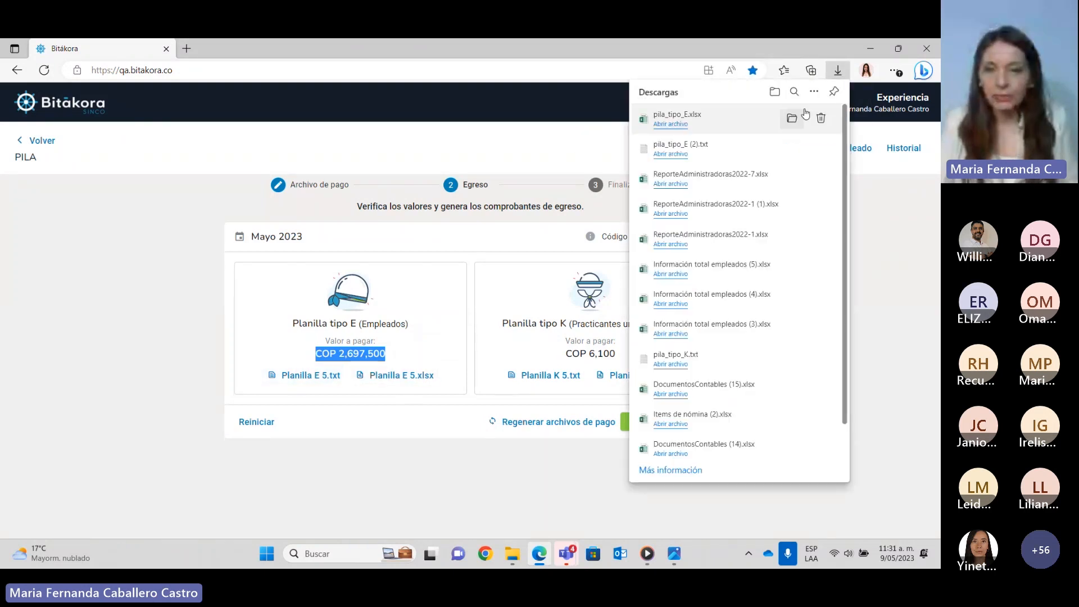
{"action": "left_click", "coordinate": [862, 149]}
- Return to the PILA payroll list and generate the May 2023 payment files for Nómina Bitákora
{"action": "left_click", "coordinate": [56, 161]}
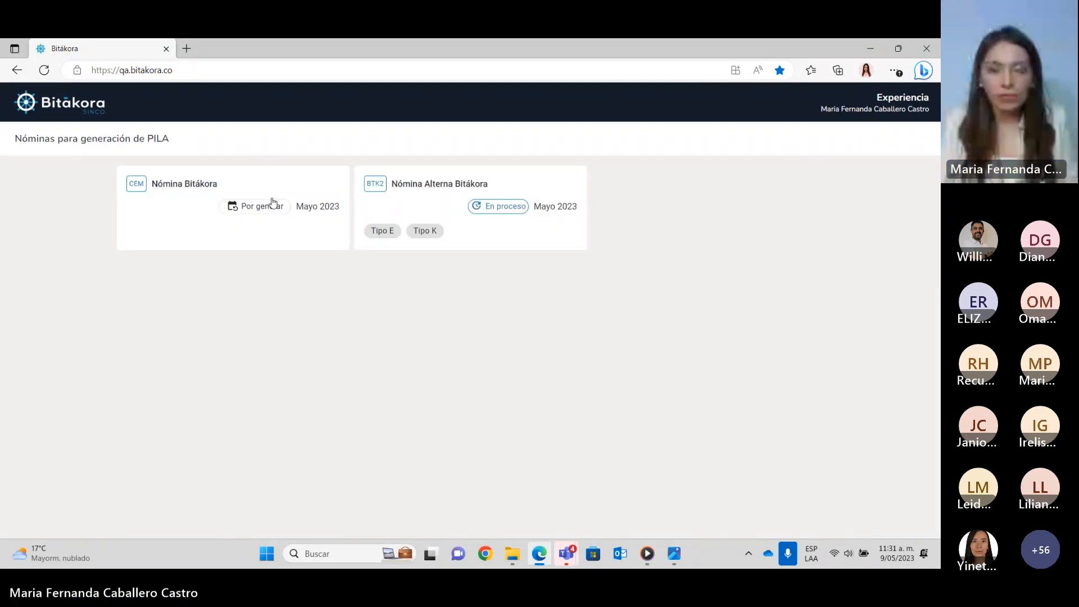
{"action": "left_click", "coordinate": [274, 231]}
{"action": "left_click", "coordinate": [627, 398]}
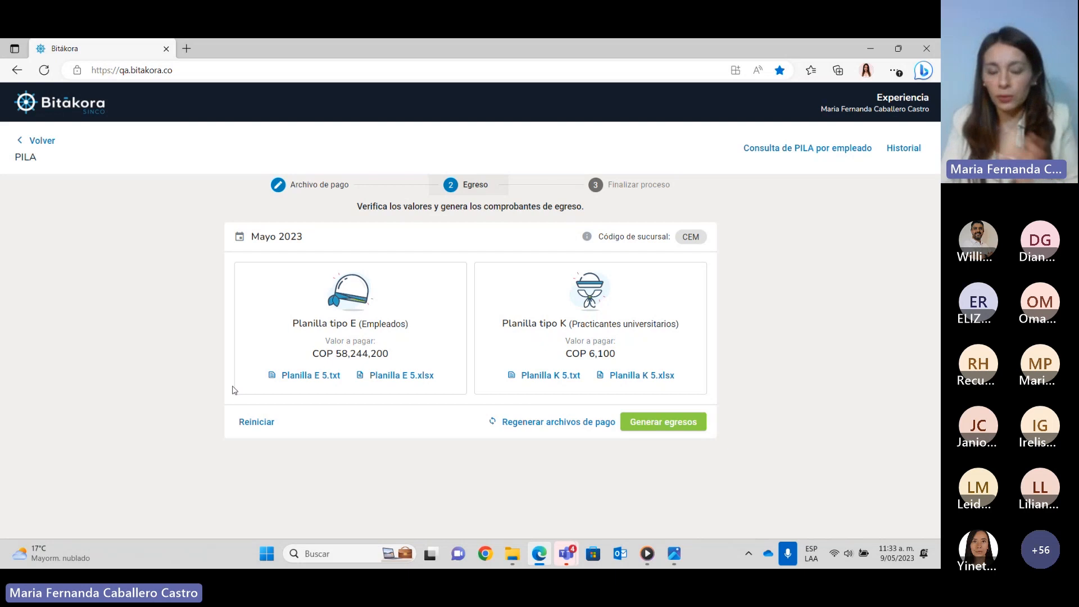
- Reset the May 2023 PILA process for Nómina Bitákora and generate the payment files for June 2023 instead
{"action": "left_click", "coordinate": [242, 421]}
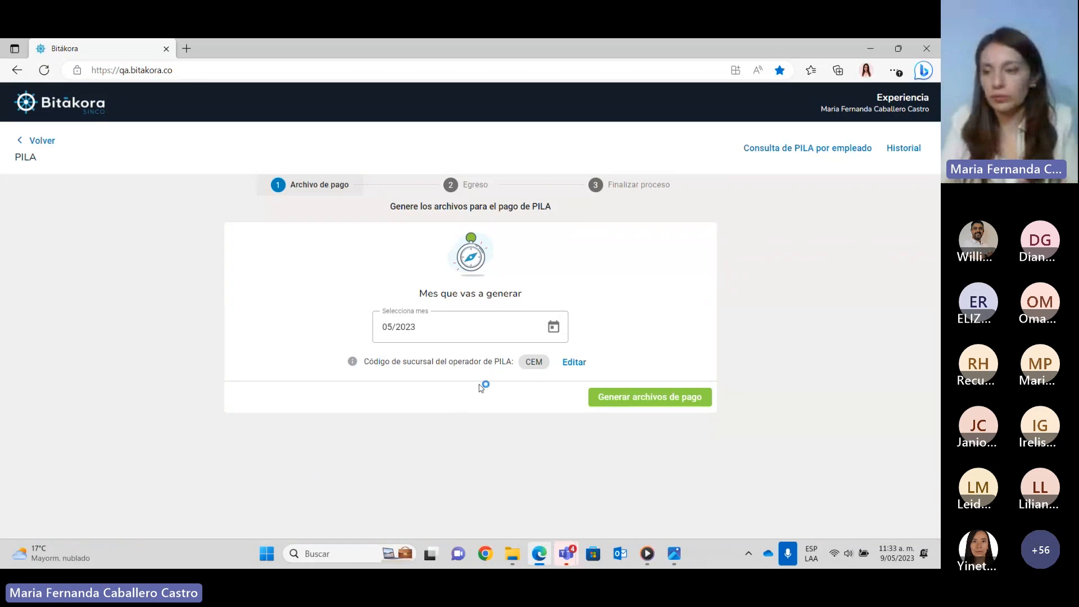
{"action": "left_click", "coordinate": [554, 336]}
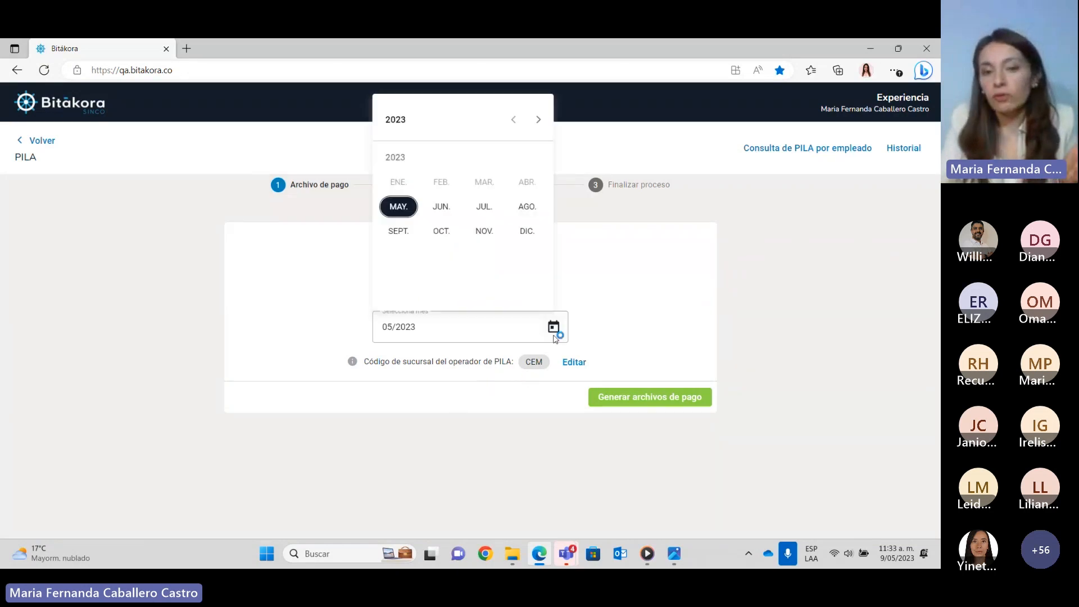
{"action": "left_click", "coordinate": [435, 208]}
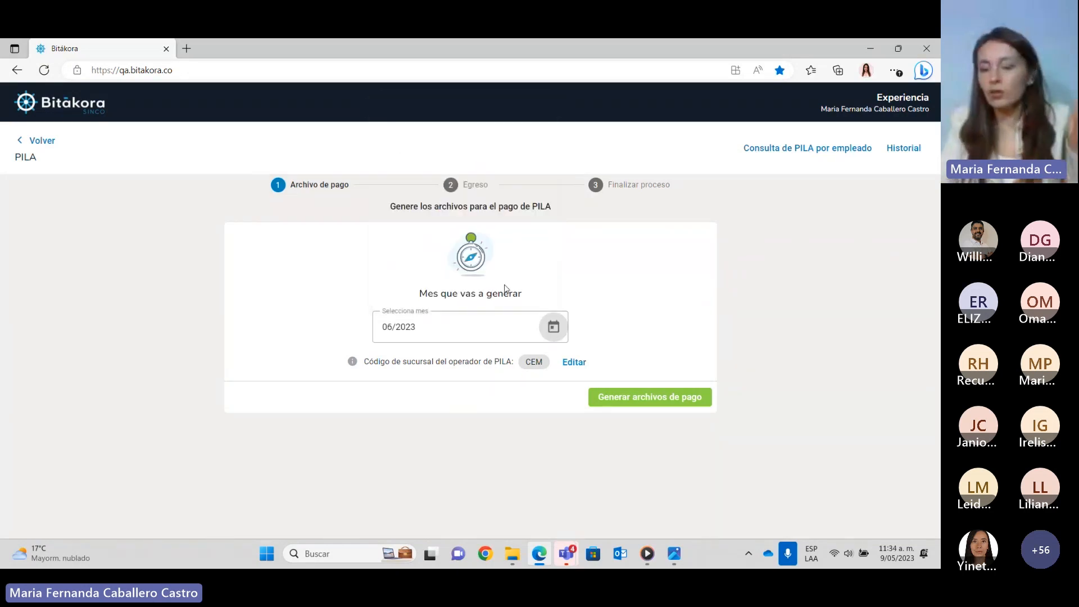
{"action": "left_click", "coordinate": [639, 407]}
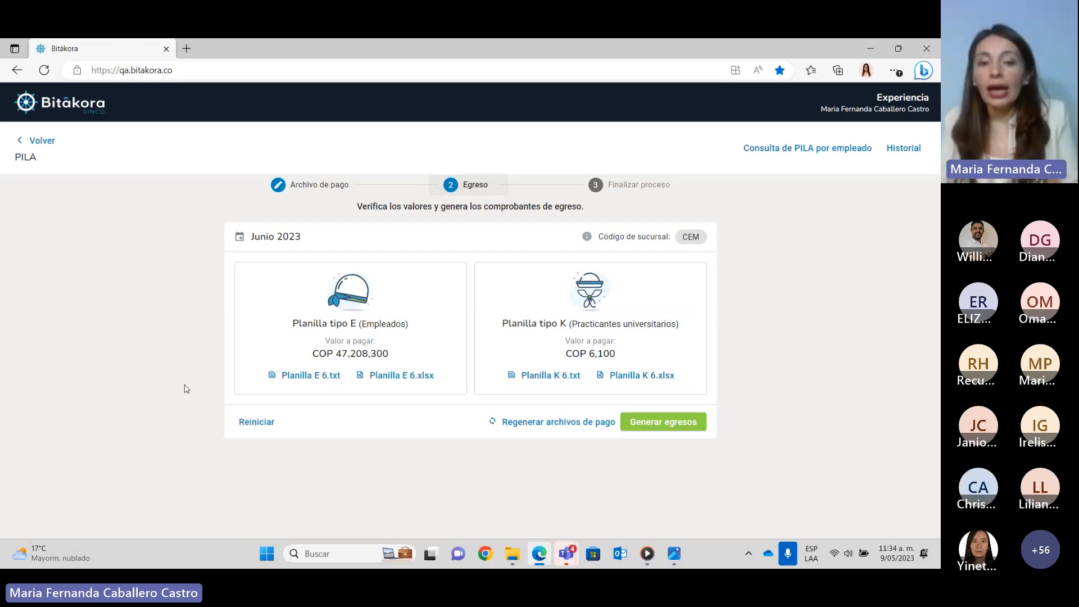
- Reset the June process, reopen Nómina Bitákora from the PILA payroll list, and generate its May 2023 payment files
{"action": "left_click", "coordinate": [251, 425]}
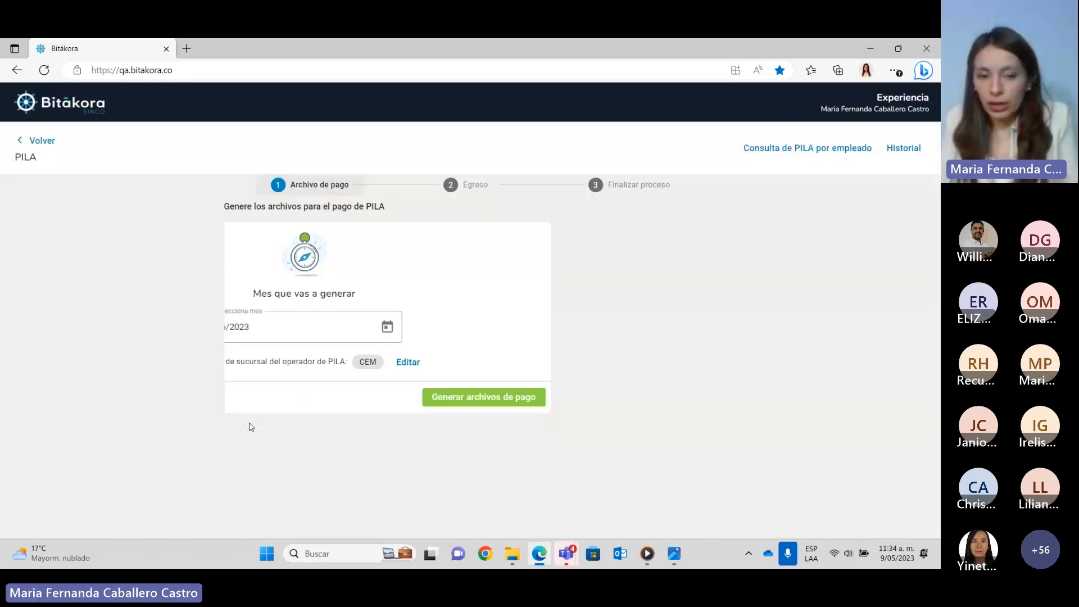
{"action": "left_click", "coordinate": [551, 327]}
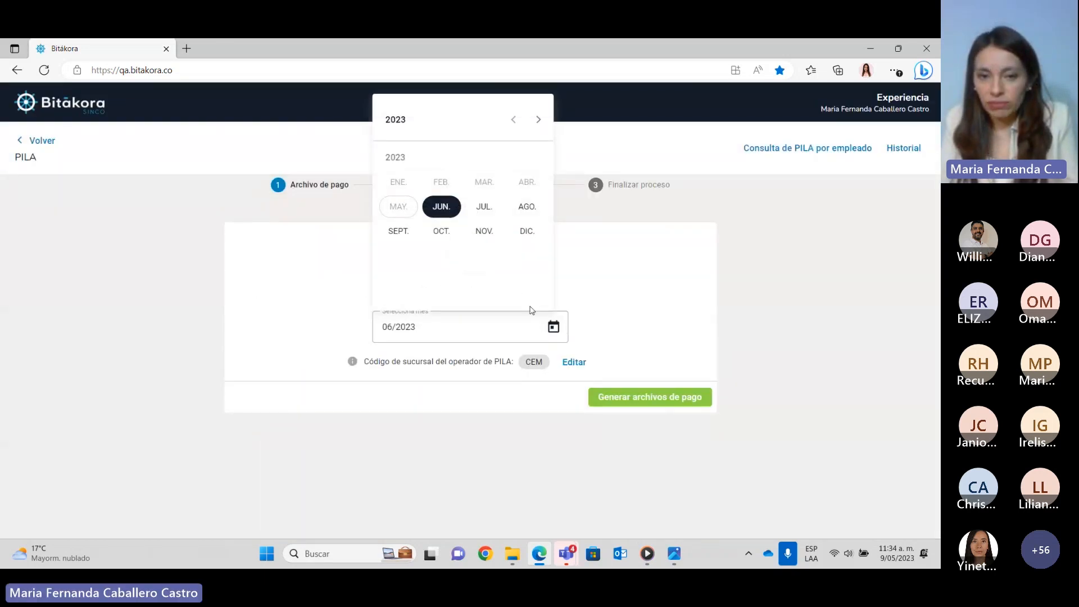
{"action": "left_click", "coordinate": [45, 144]}
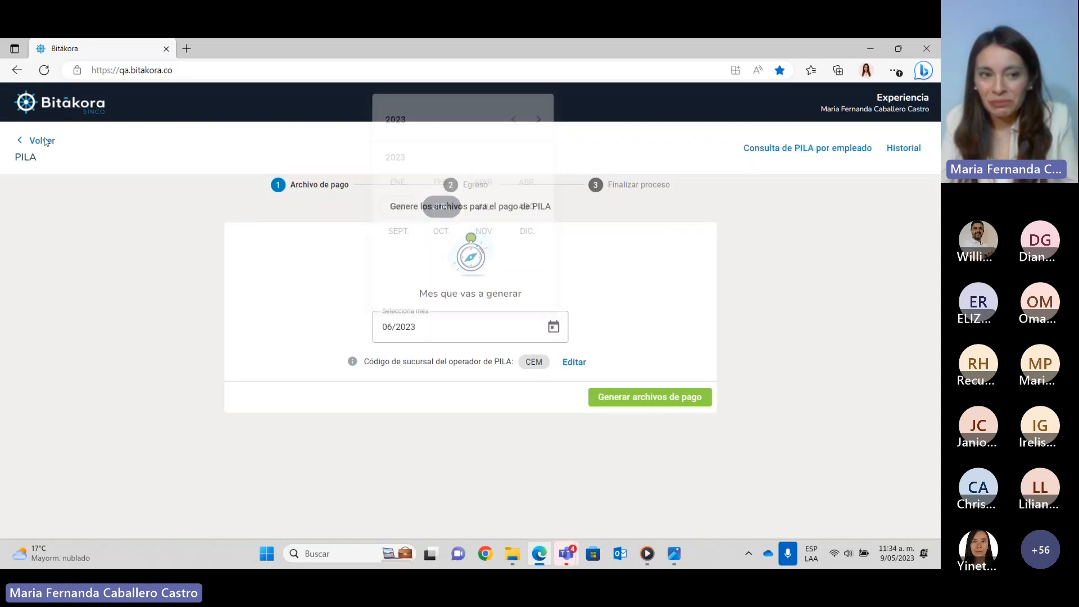
{"action": "left_click", "coordinate": [43, 140]}
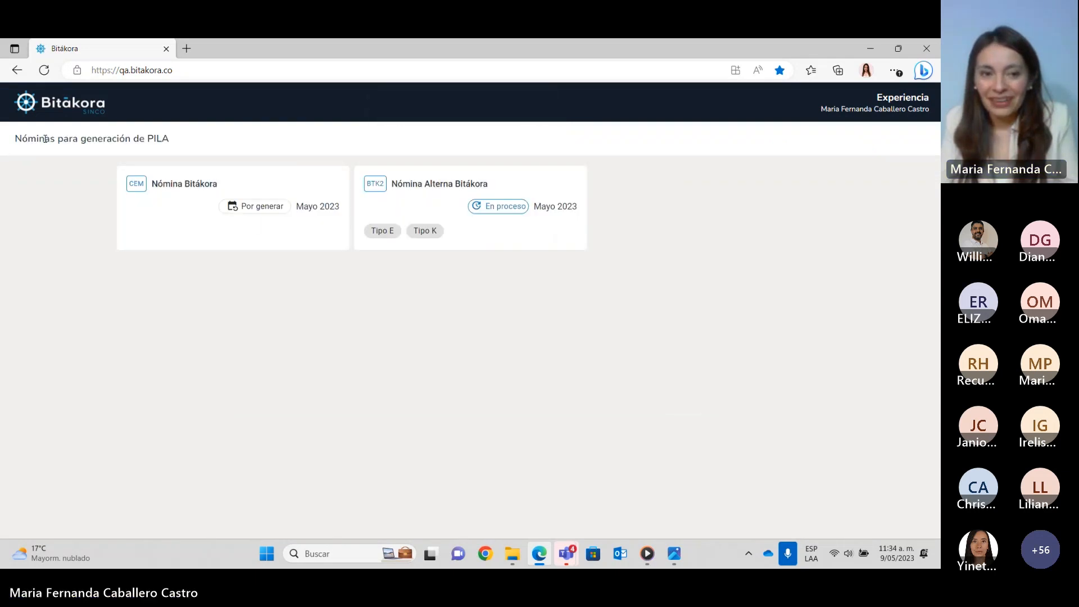
{"action": "left_click", "coordinate": [223, 239]}
{"action": "left_click", "coordinate": [644, 400]}
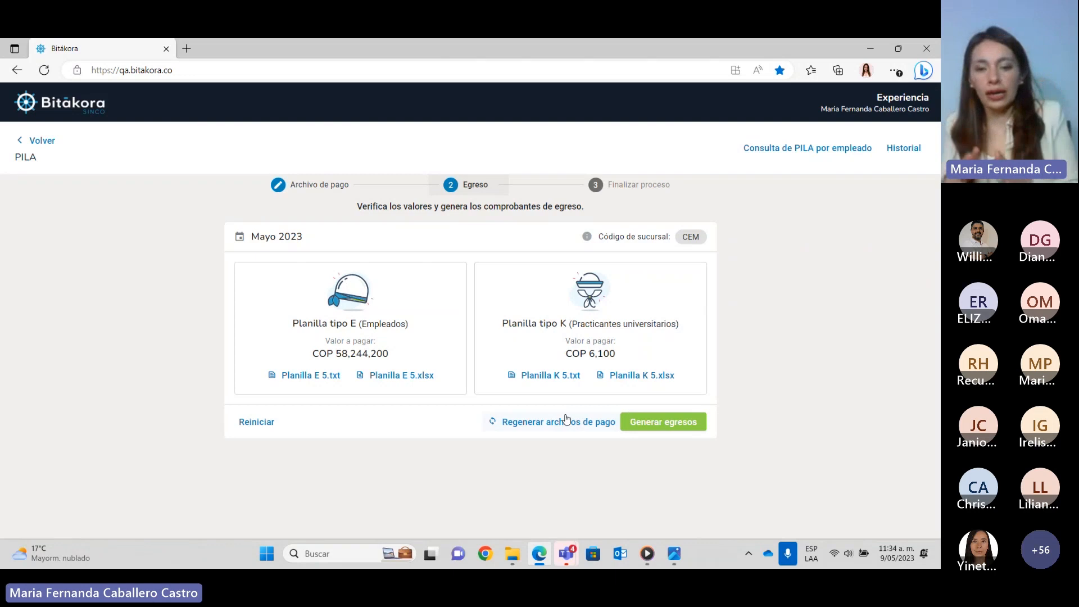
- Start generating the expense vouchers, setting Planilla tipo E to 09/05/2023 with the Banco de Bogotá payroll savings account to debit
{"action": "left_click", "coordinate": [636, 422]}
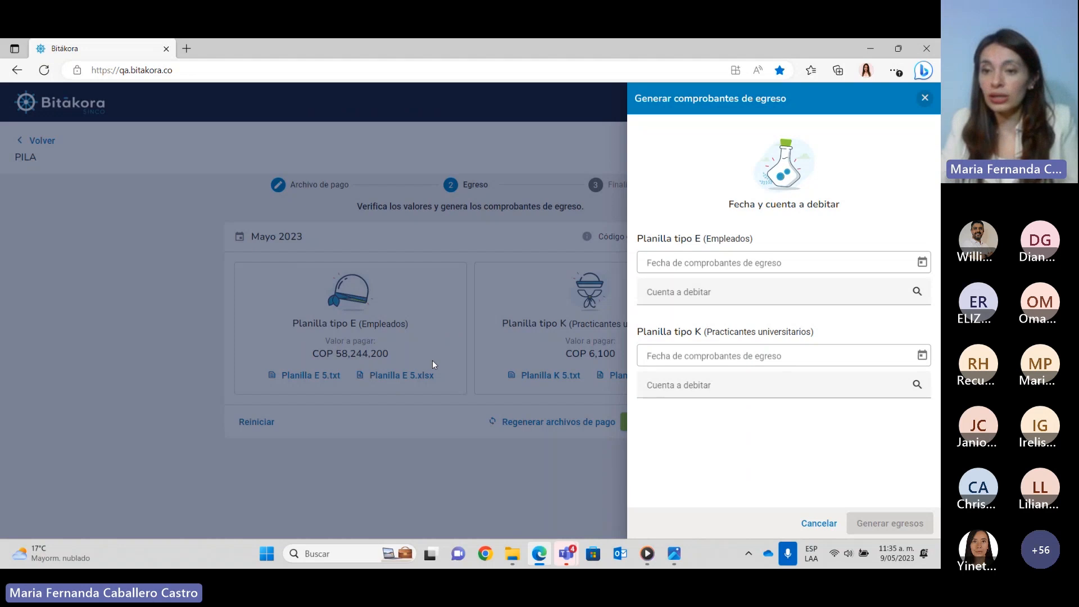
{"action": "left_click", "coordinate": [923, 262]}
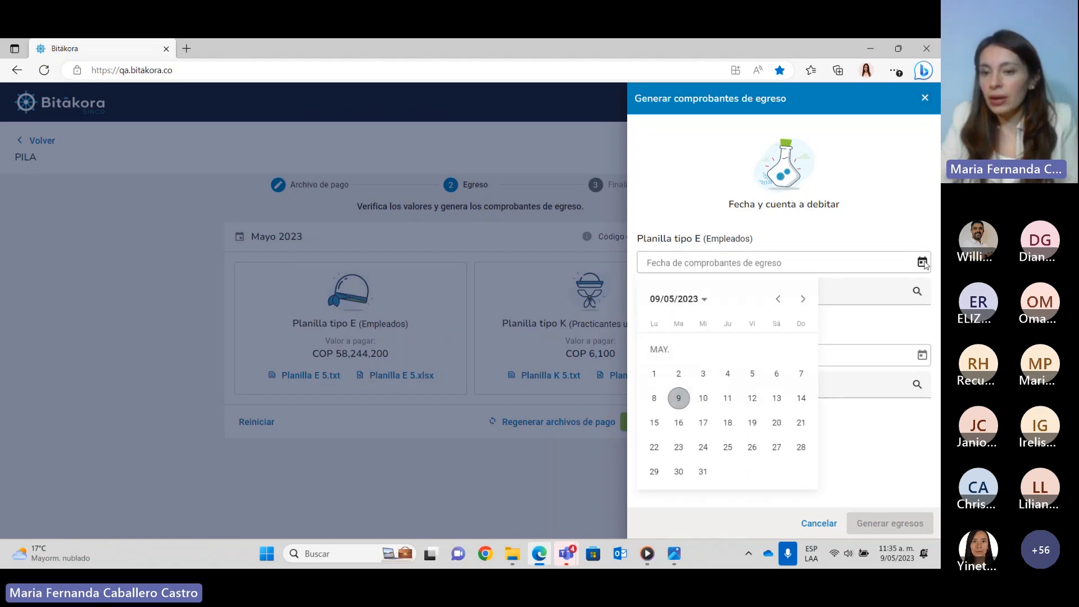
{"action": "left_click", "coordinate": [680, 399]}
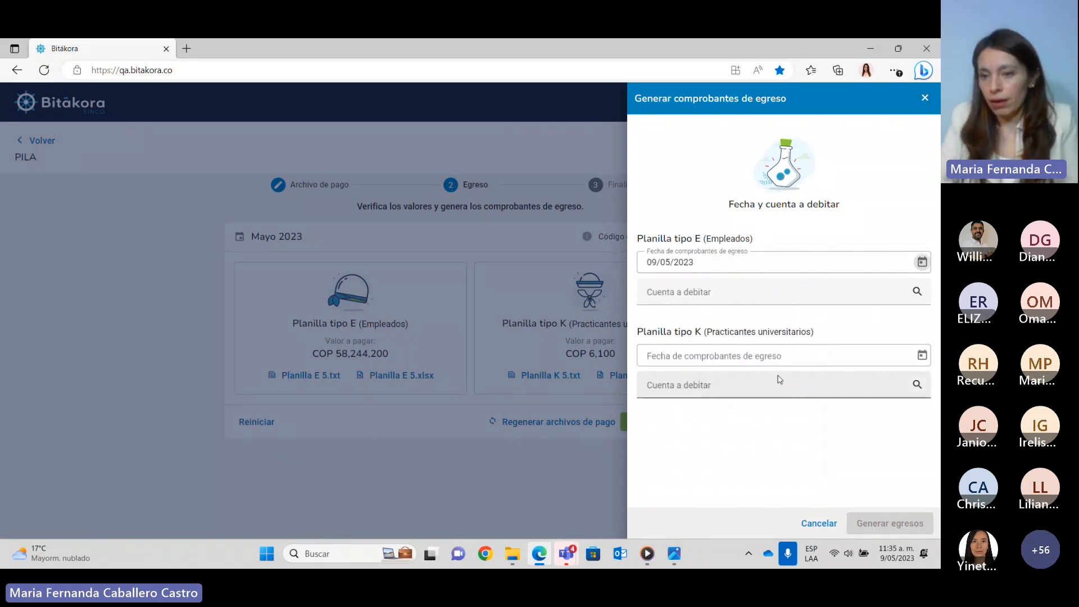
{"action": "left_click", "coordinate": [785, 291]}
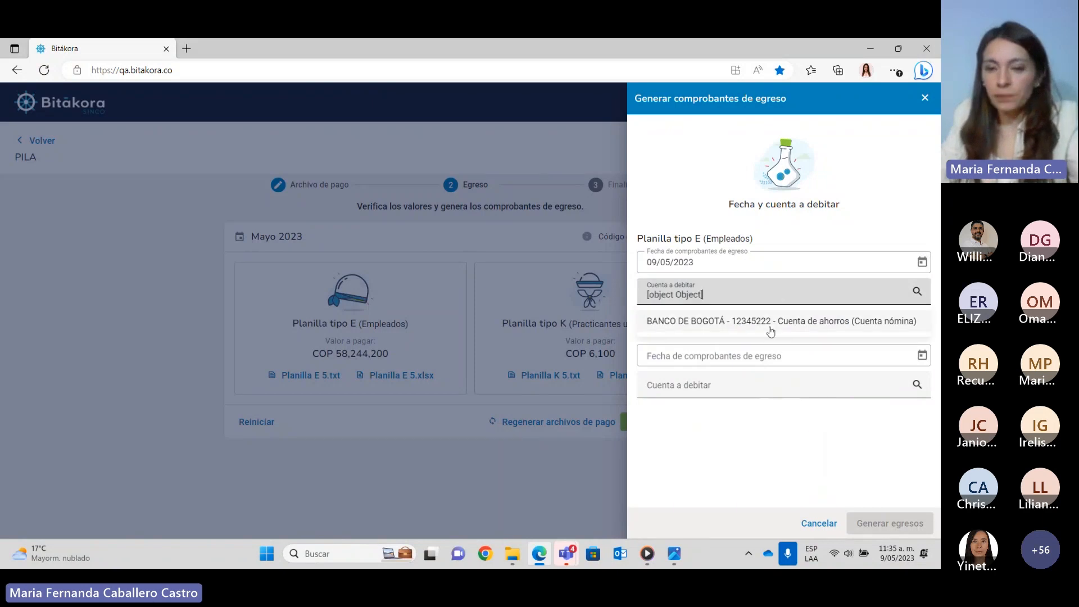
{"action": "left_click", "coordinate": [771, 332]}
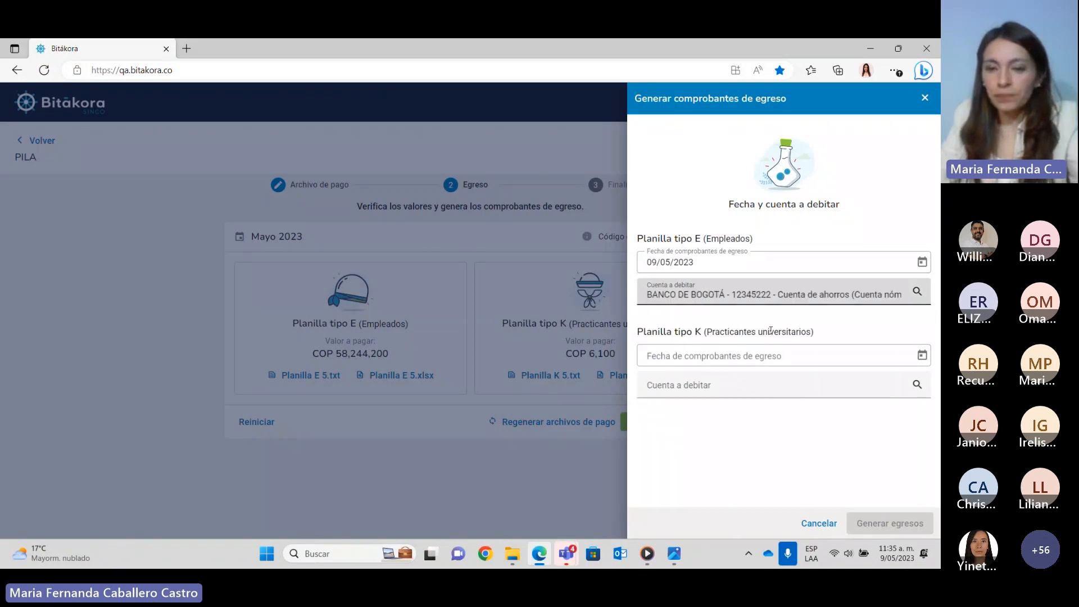
- Set Planilla tipo K to 05/05/2023 with the Banco de Bogotá payroll savings account and generate the expense vouchers
{"action": "left_click", "coordinate": [922, 356]}
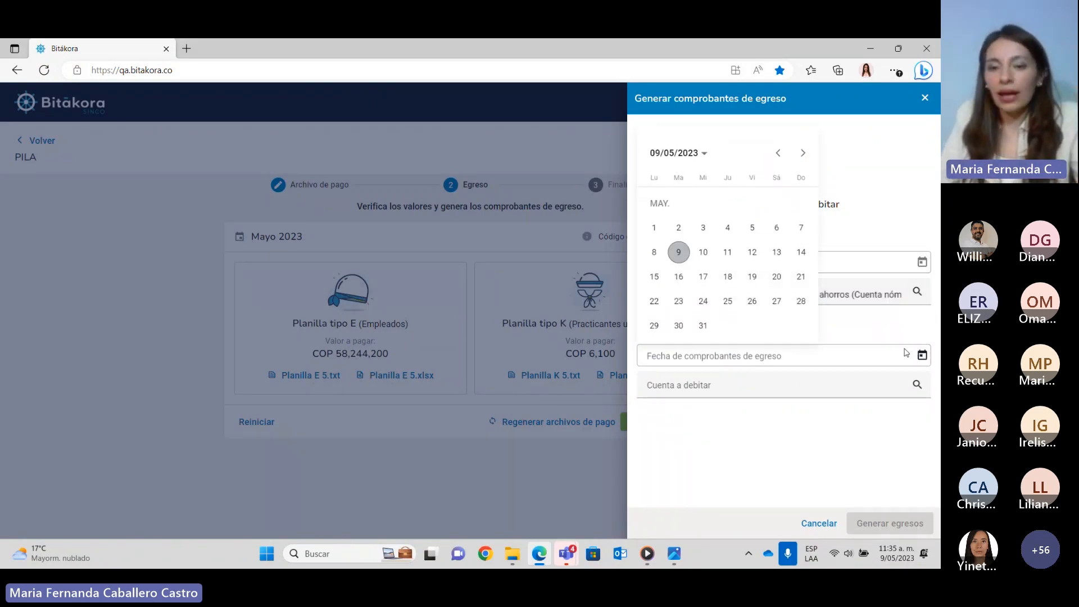
{"action": "left_click", "coordinate": [751, 229]}
{"action": "left_click", "coordinate": [717, 386]}
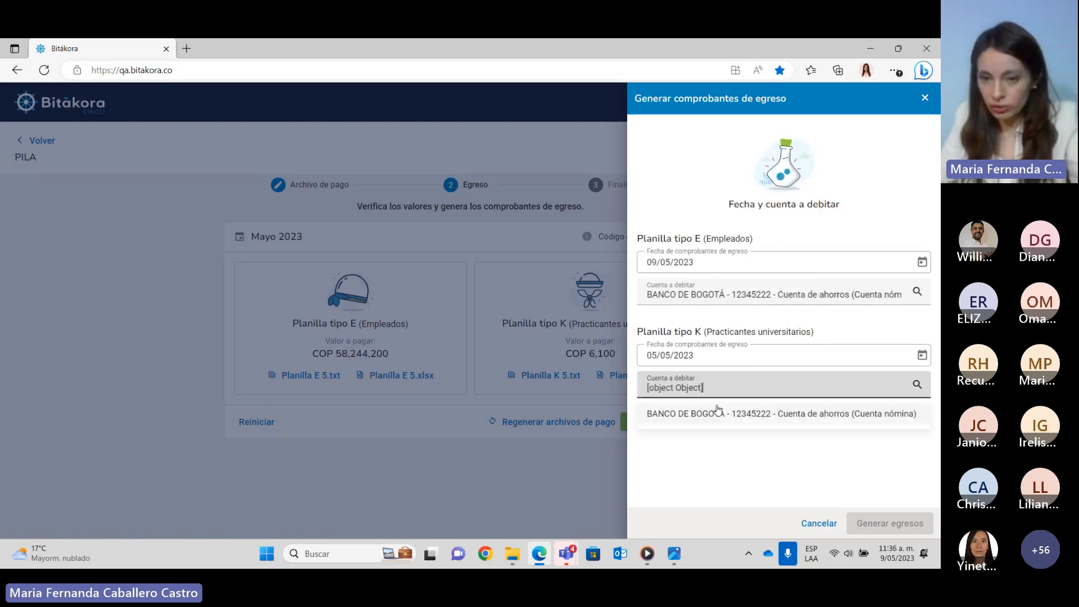
{"action": "left_click", "coordinate": [718, 412]}
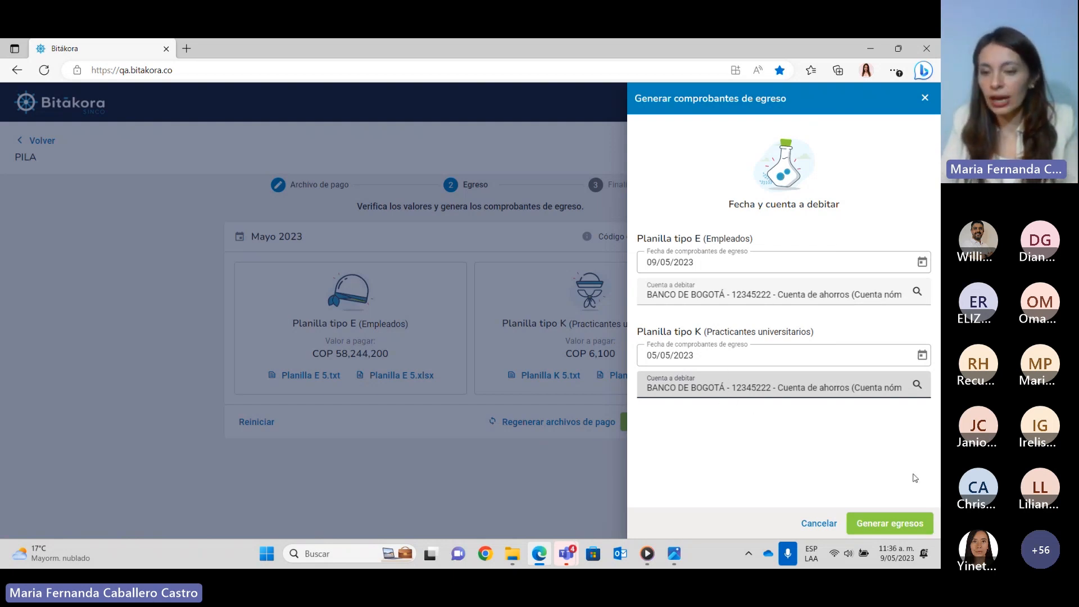
{"action": "left_click", "coordinate": [891, 521]}
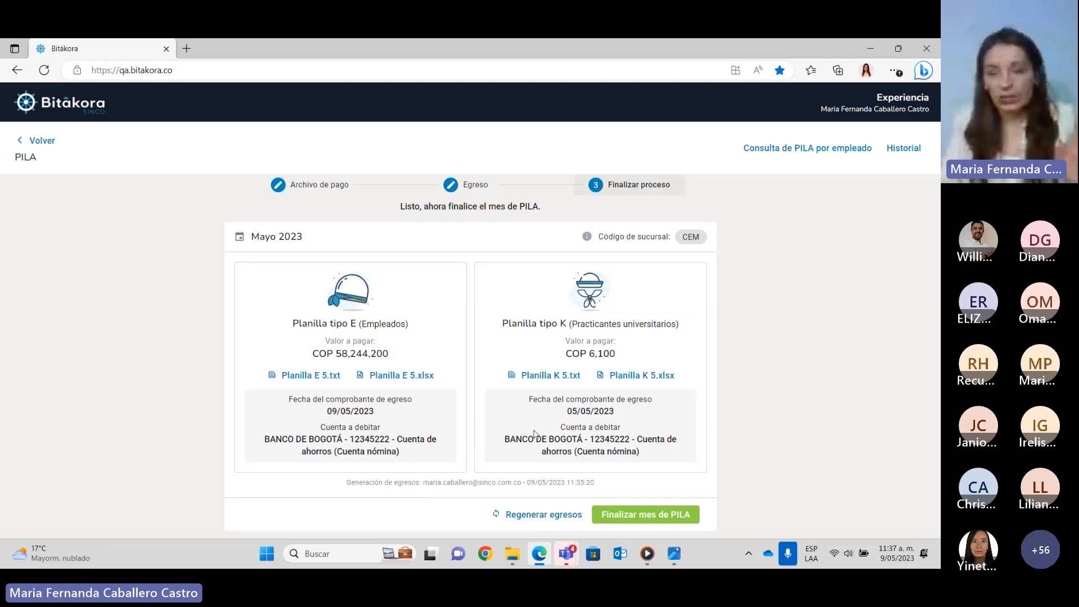
- Start regenerating the expense vouchers, setting Planilla tipo E to 10/05/2023 with the Banco de Bogotá payroll savings account to debit
{"action": "left_click", "coordinate": [536, 514]}
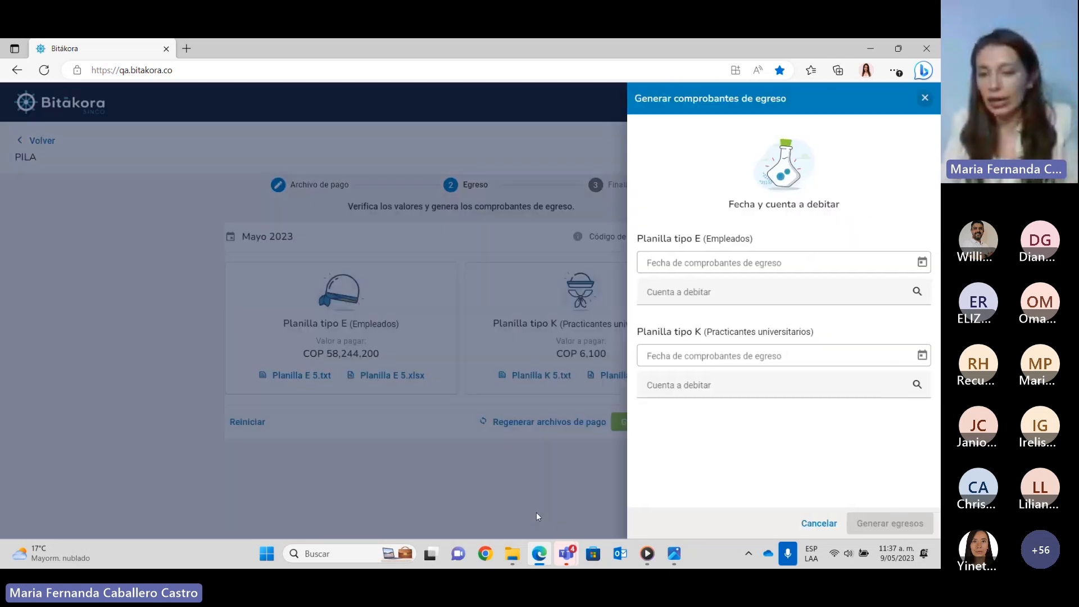
{"action": "left_click", "coordinate": [922, 262]}
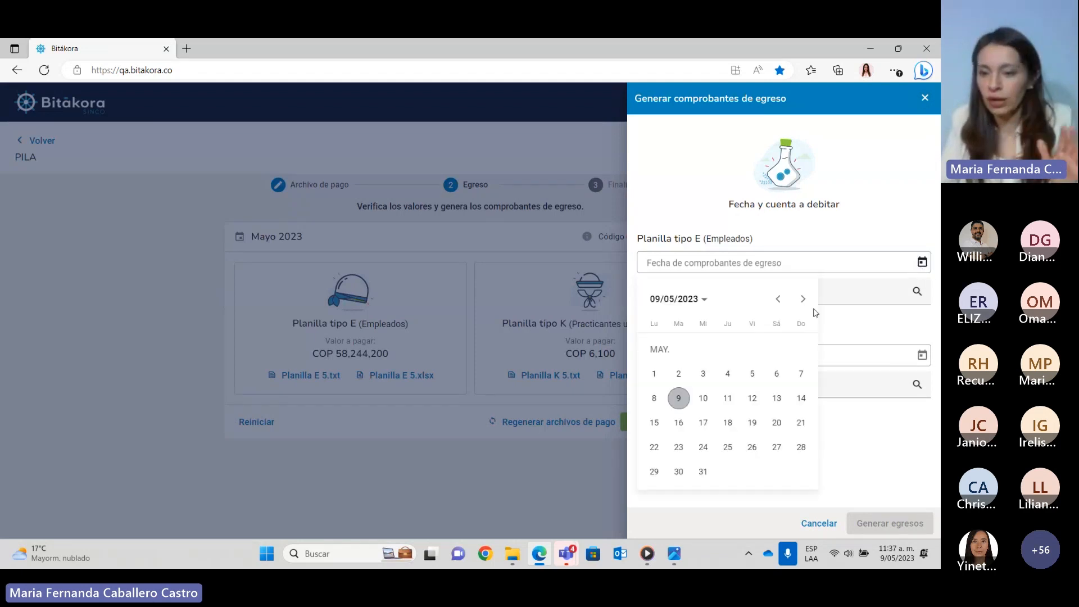
{"action": "left_click", "coordinate": [705, 399]}
{"action": "left_click", "coordinate": [766, 295]}
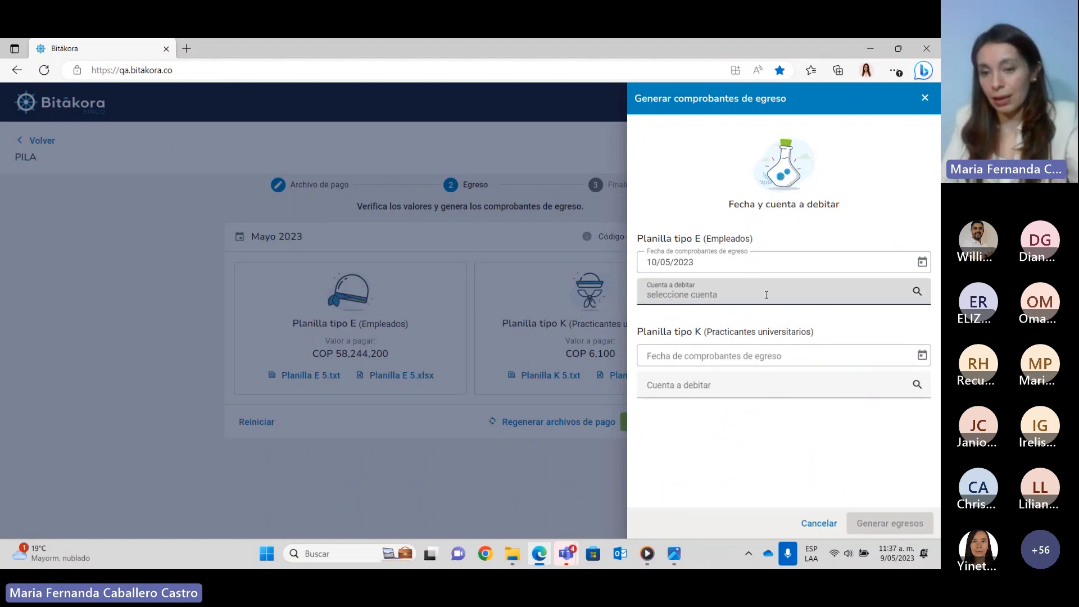
{"action": "left_click", "coordinate": [742, 318]}
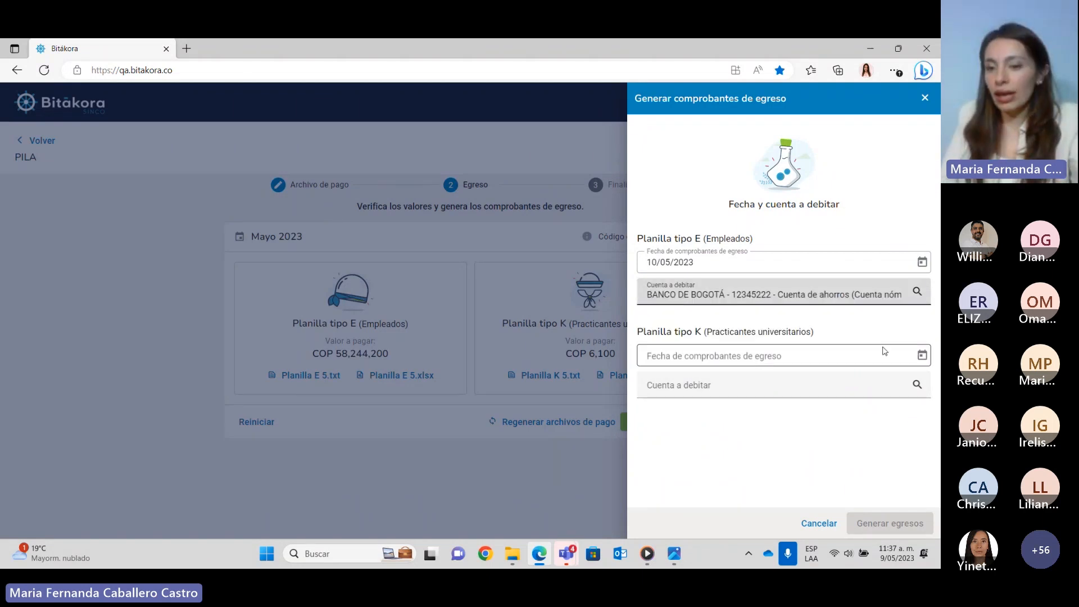
- Date the Planilla tipo K voucher 03/05/2023, choose the Banco de Bogotá payroll savings account, and generate the new vouchers
{"action": "left_click", "coordinate": [927, 358]}
{"action": "left_click", "coordinate": [701, 227]}
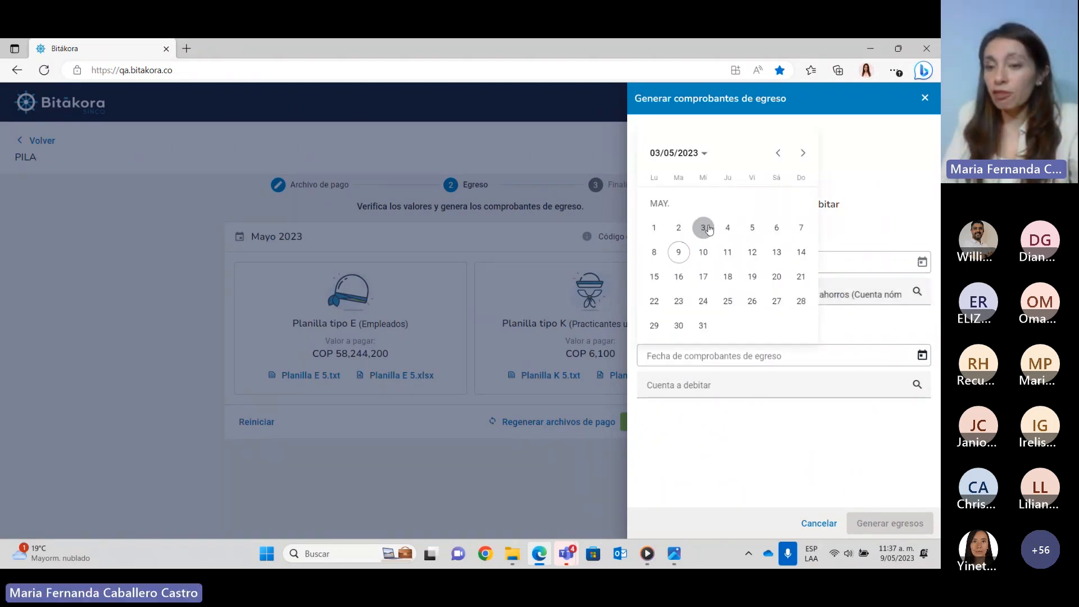
{"action": "left_click", "coordinate": [713, 386]}
{"action": "left_click", "coordinate": [734, 415]}
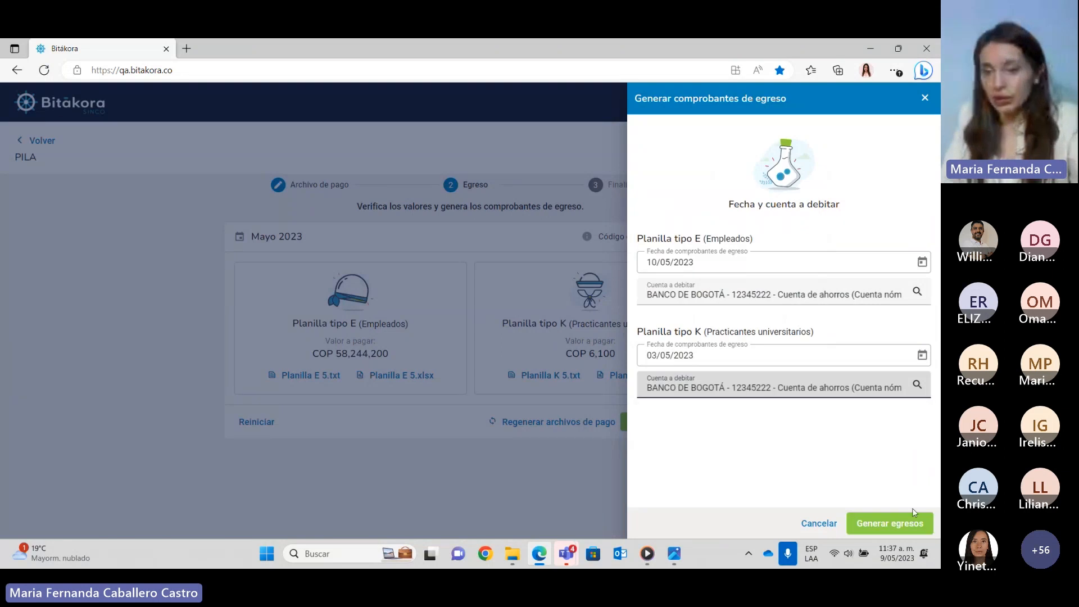
{"action": "left_click", "coordinate": [921, 524]}
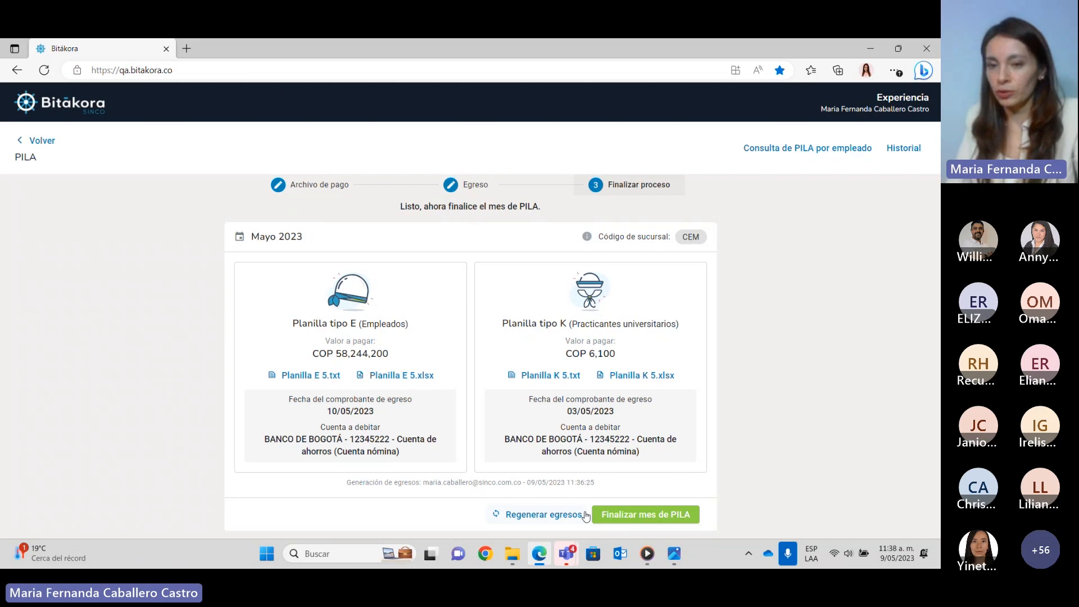
- Finalize the May 2023 PILA month for Nómina Bitákora and open the history of generated PILA files
{"action": "left_click", "coordinate": [664, 519]}
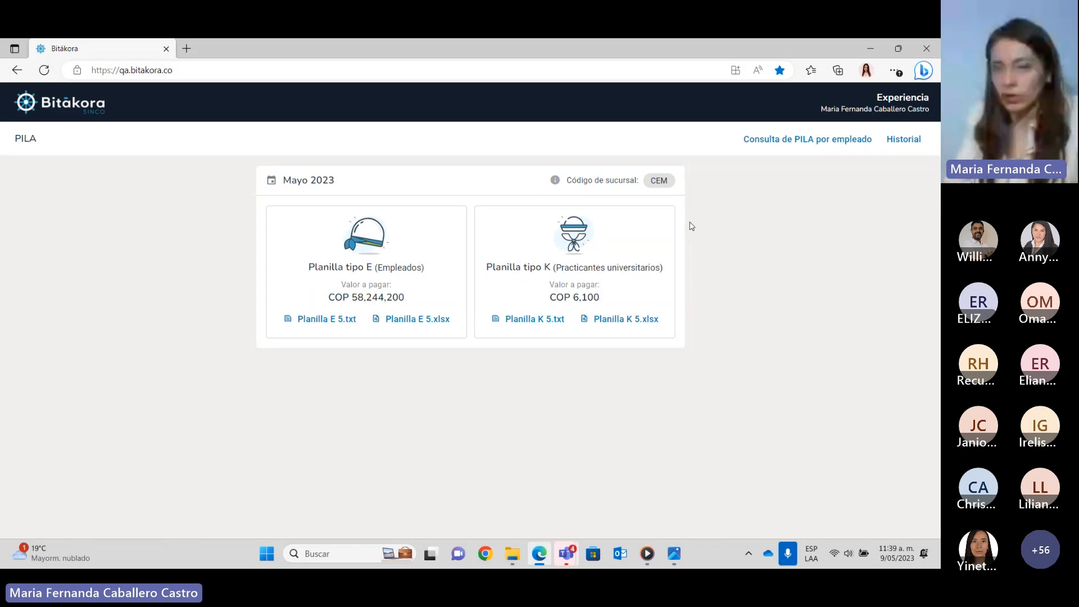
{"action": "left_click", "coordinate": [903, 139]}
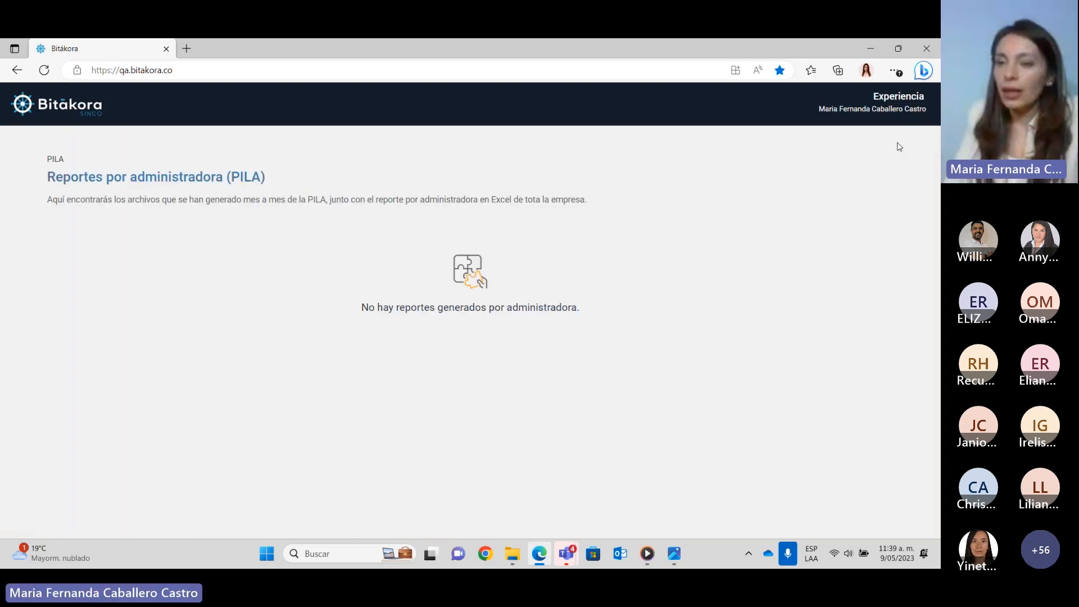
- Review the PILA history by month, checking each entry's branch code, planilla type, text and Excel files, administrator report and payment status
{"action": "scroll", "coordinate": [938, 163], "scroll_direction": "down", "scroll_amount": 1}
{"action": "left_click_drag", "start_coordinate": [937, 163], "coordinate": [929, 374]}
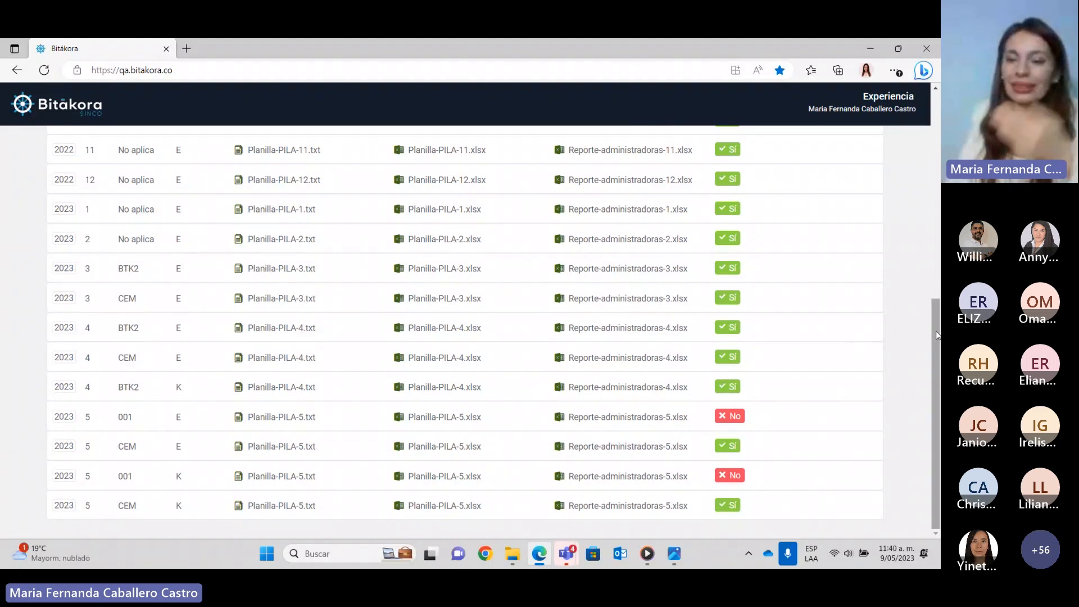
{"action": "left_click_drag", "start_coordinate": [936, 330], "coordinate": [934, 155]}
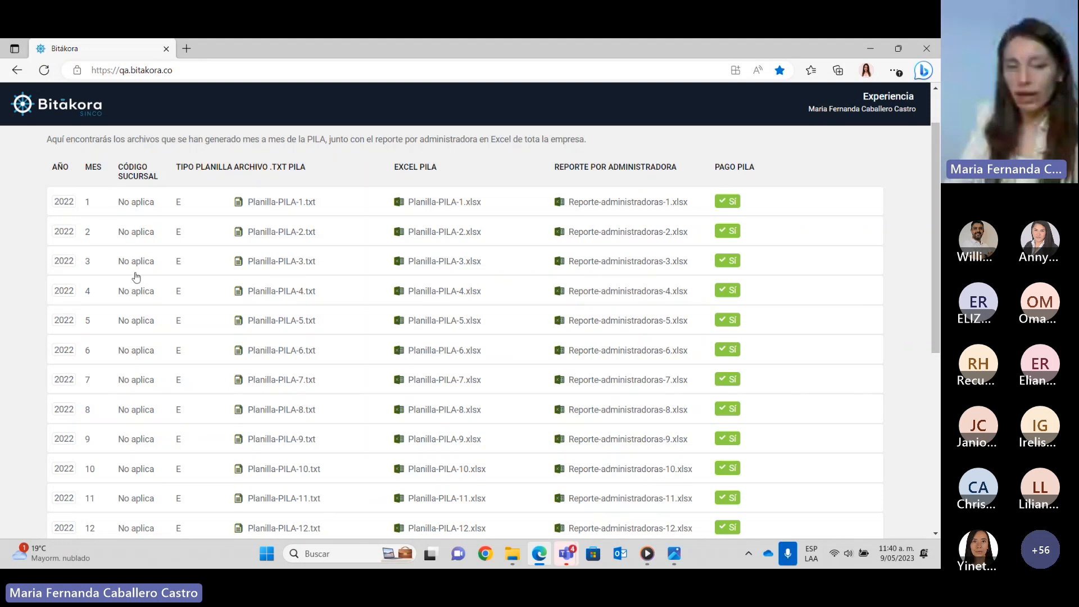
{"action": "scroll", "coordinate": [936, 170], "scroll_direction": "down", "scroll_amount": 3}
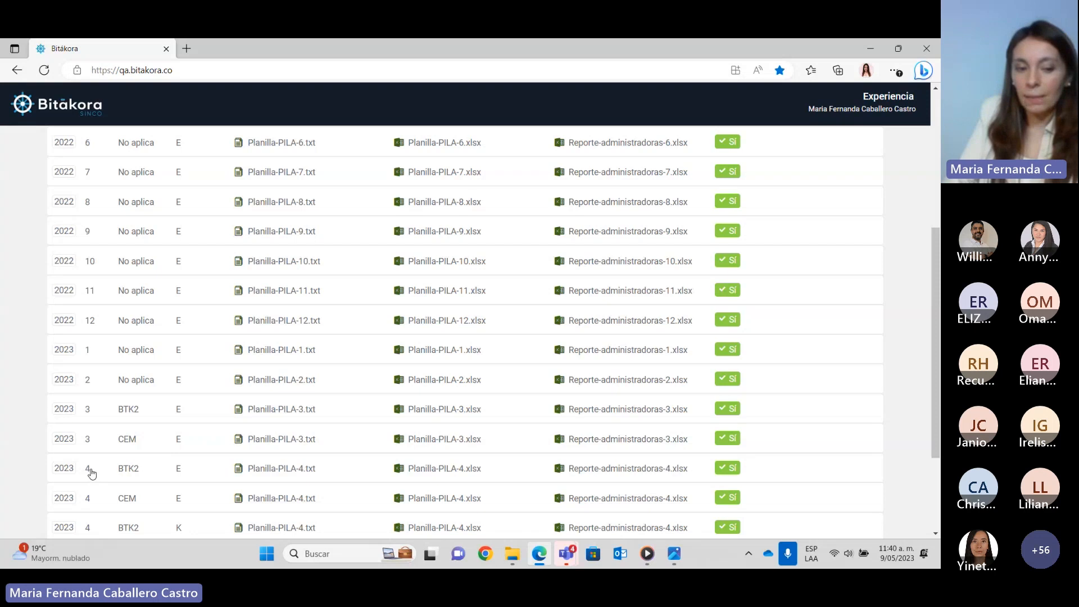
{"action": "left_click_drag", "start_coordinate": [933, 242], "coordinate": [932, 273]}
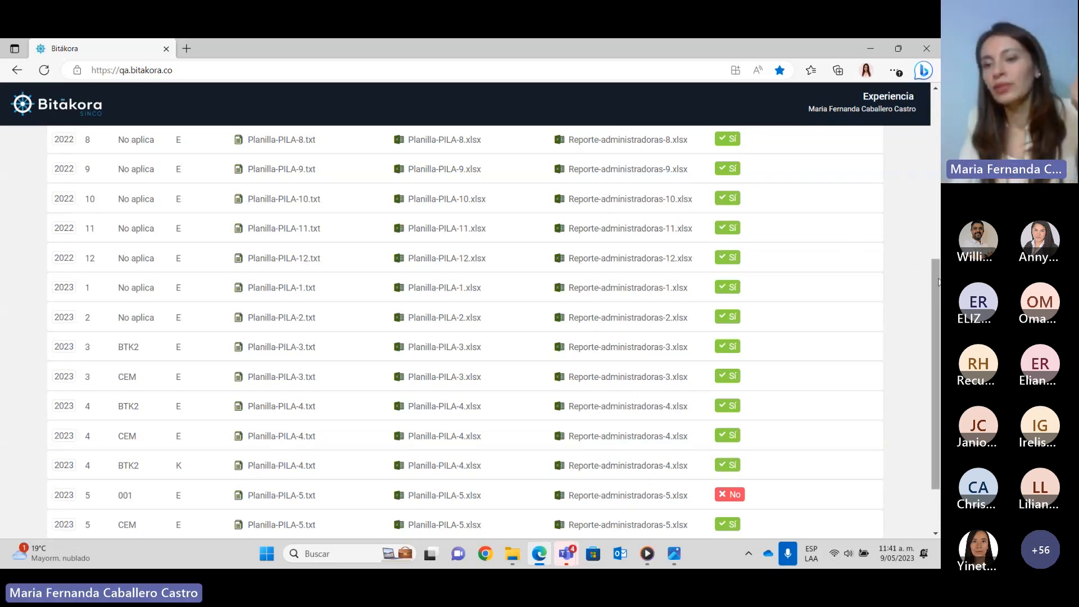
{"action": "left_click_drag", "start_coordinate": [937, 277], "coordinate": [933, 111]}
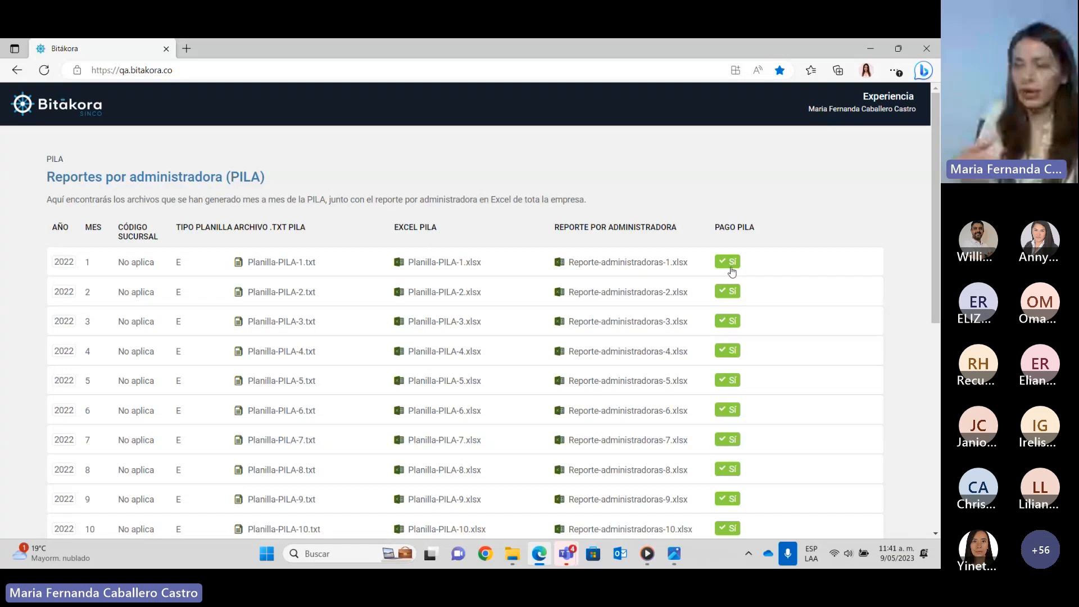
{"action": "scroll", "coordinate": [933, 340], "scroll_direction": "down", "scroll_amount": 7}
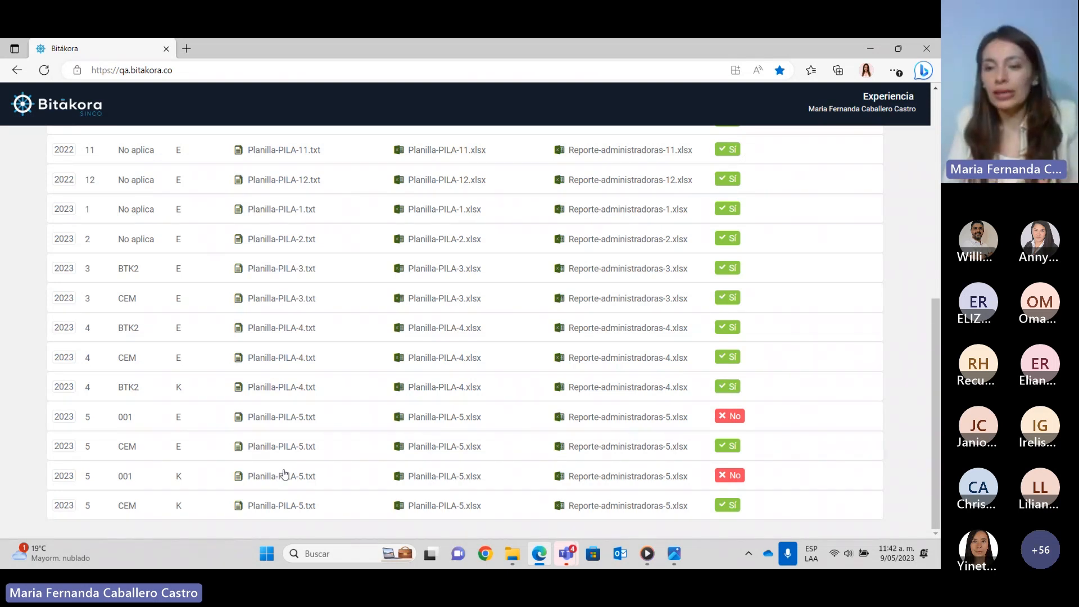
{"action": "left_click_drag", "start_coordinate": [935, 311], "coordinate": [908, 262]}
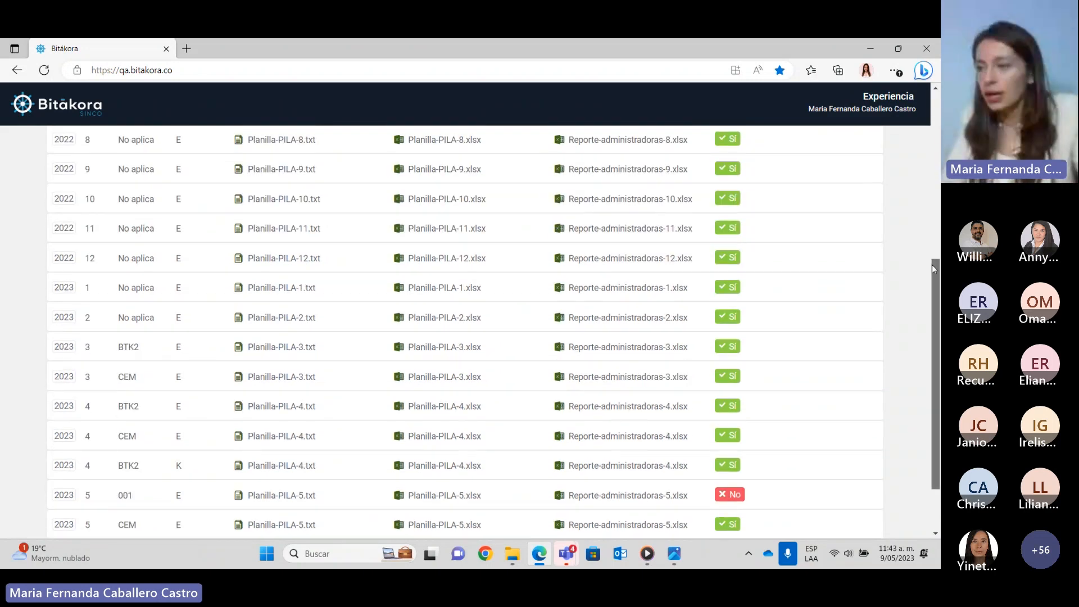
{"action": "left_click_drag", "start_coordinate": [932, 264], "coordinate": [922, 394]}
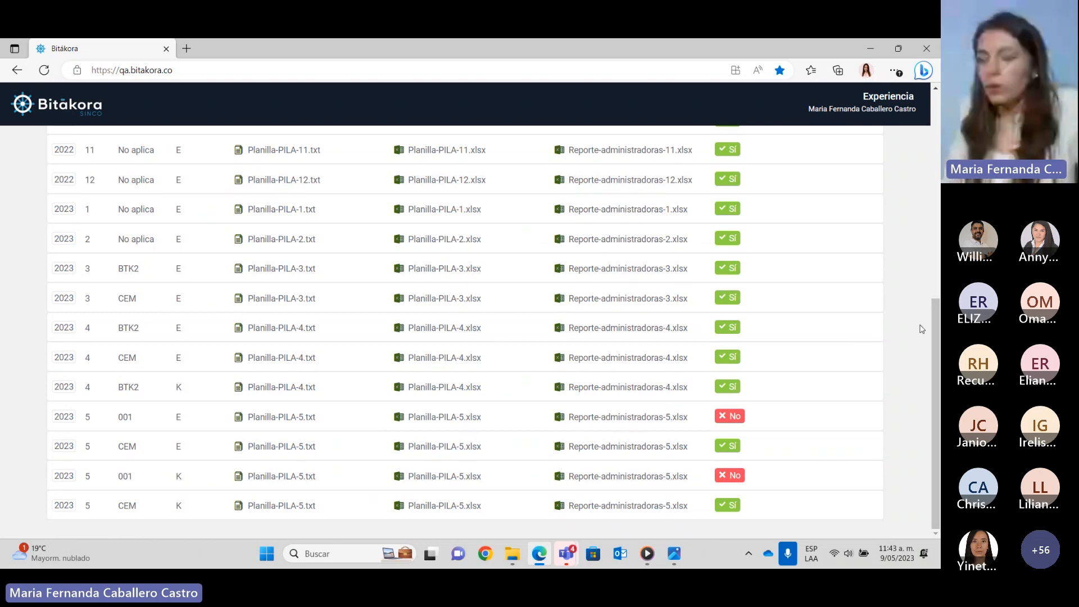
- Compare the payment status of the May 2023 entries with earlier months across the PILA history
{"action": "left_click_drag", "start_coordinate": [937, 326], "coordinate": [934, 146]}
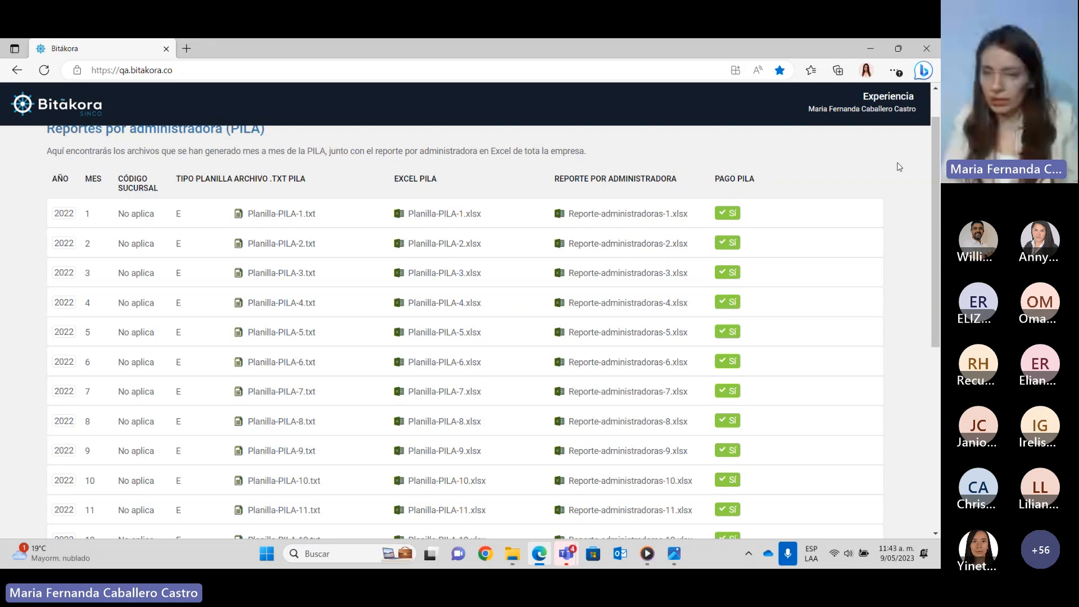
{"action": "left_click_drag", "start_coordinate": [937, 133], "coordinate": [924, 471]}
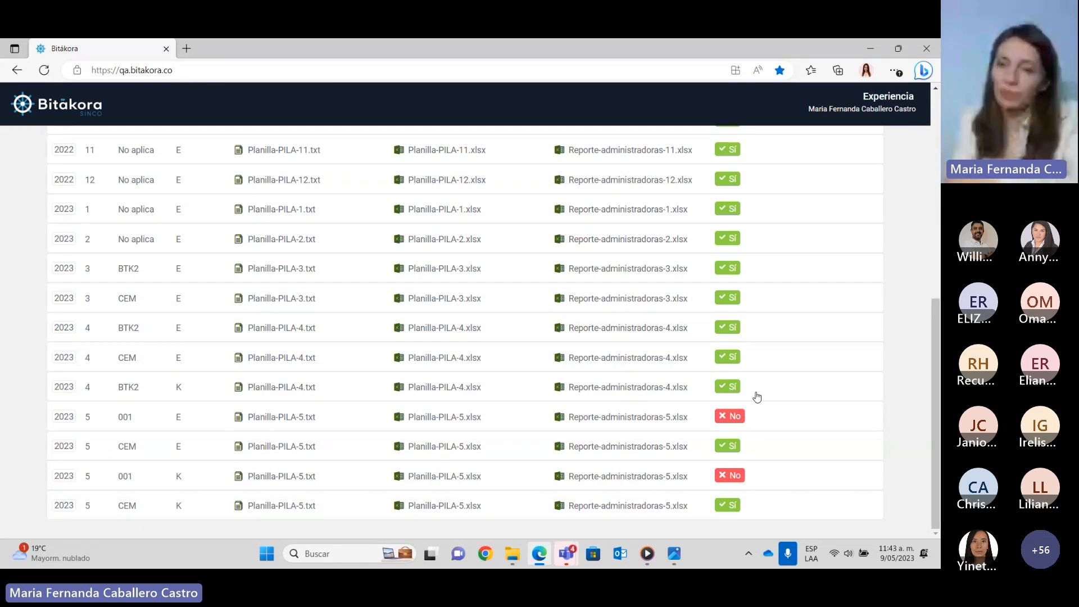
{"action": "left_click_drag", "start_coordinate": [934, 311], "coordinate": [933, 113]}
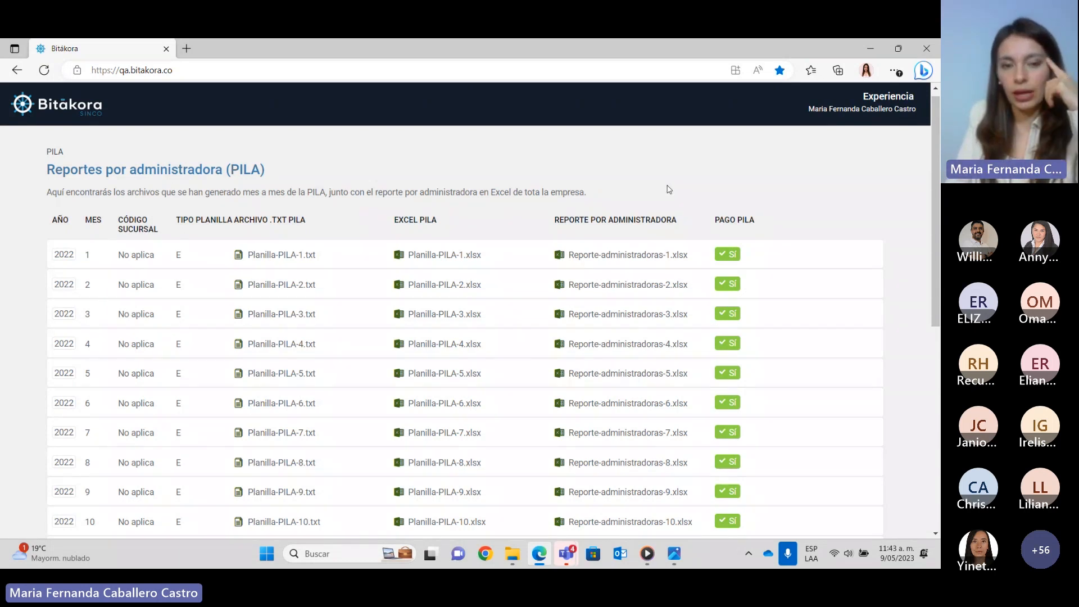
- Open the per-employee PILA query for the Nómina Alterna Bitákora payroll and select the first employee listed
{"action": "left_click", "coordinate": [48, 158]}
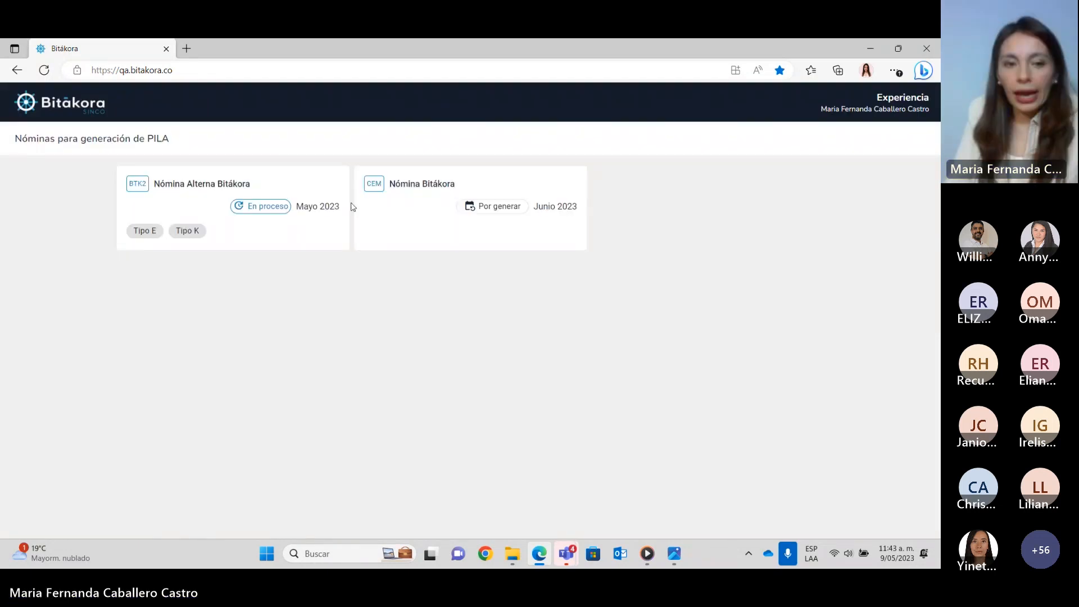
{"action": "left_click", "coordinate": [324, 235]}
{"action": "left_click", "coordinate": [824, 150]}
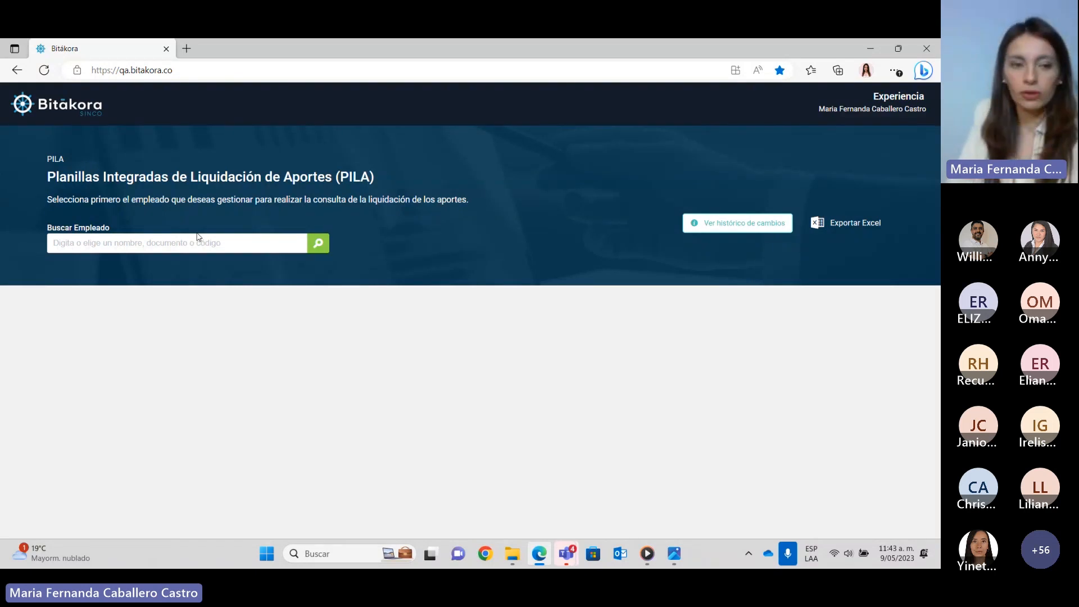
{"action": "left_click", "coordinate": [197, 240]}
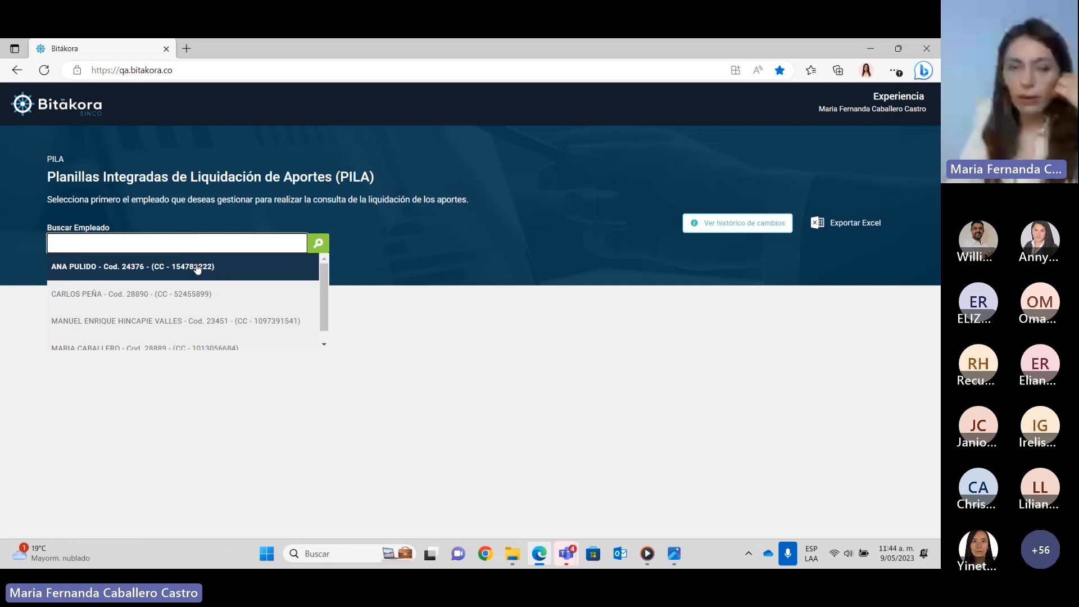
{"action": "left_click", "coordinate": [197, 266]}
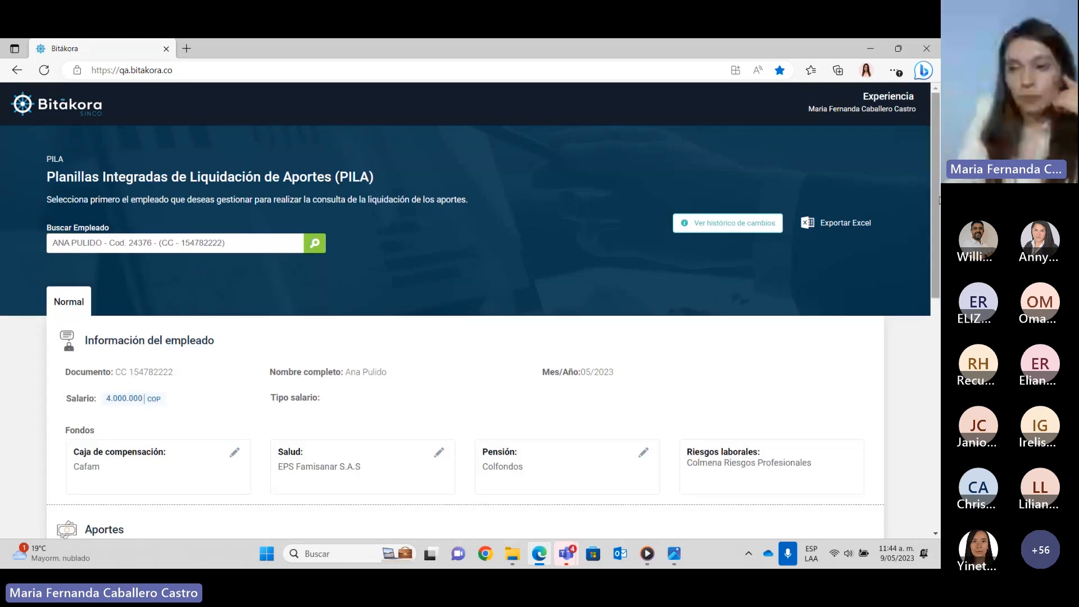
- Review the selected employee's funds, contributions by subsystem, novelties and transfers for 05/2023
{"action": "scroll", "coordinate": [925, 284], "scroll_direction": "down", "scroll_amount": 3}
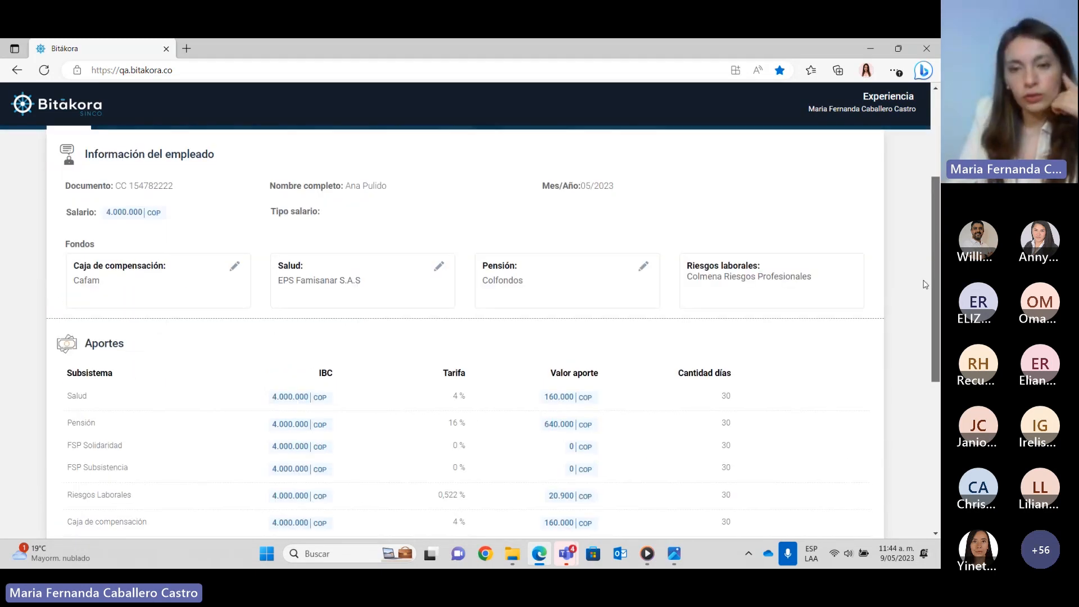
{"action": "scroll", "coordinate": [925, 286], "scroll_direction": "down", "scroll_amount": 4}
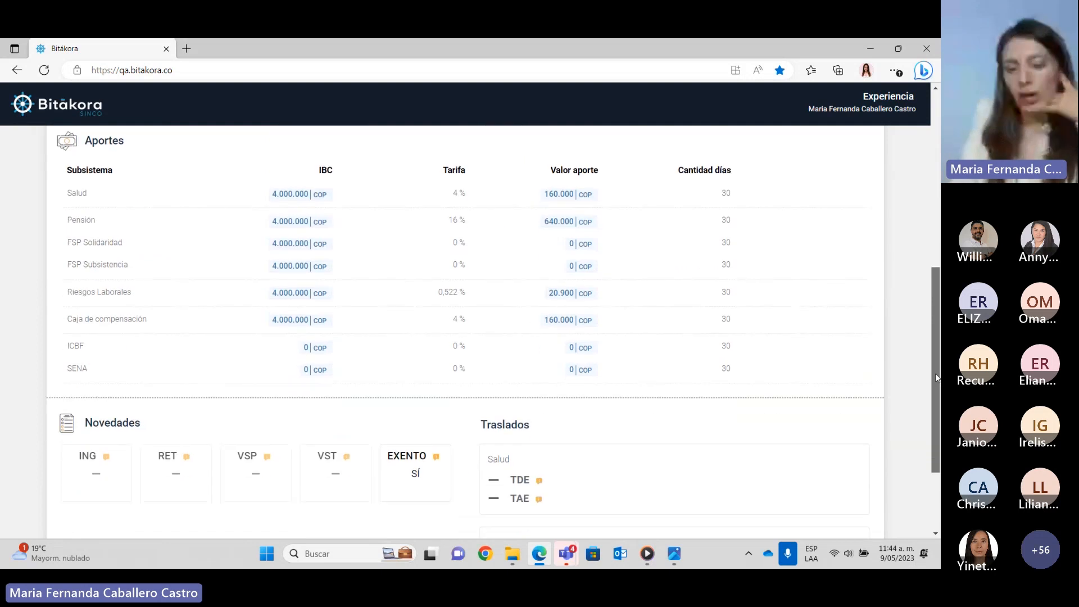
{"action": "scroll", "coordinate": [926, 252], "scroll_direction": "up", "scroll_amount": 1}
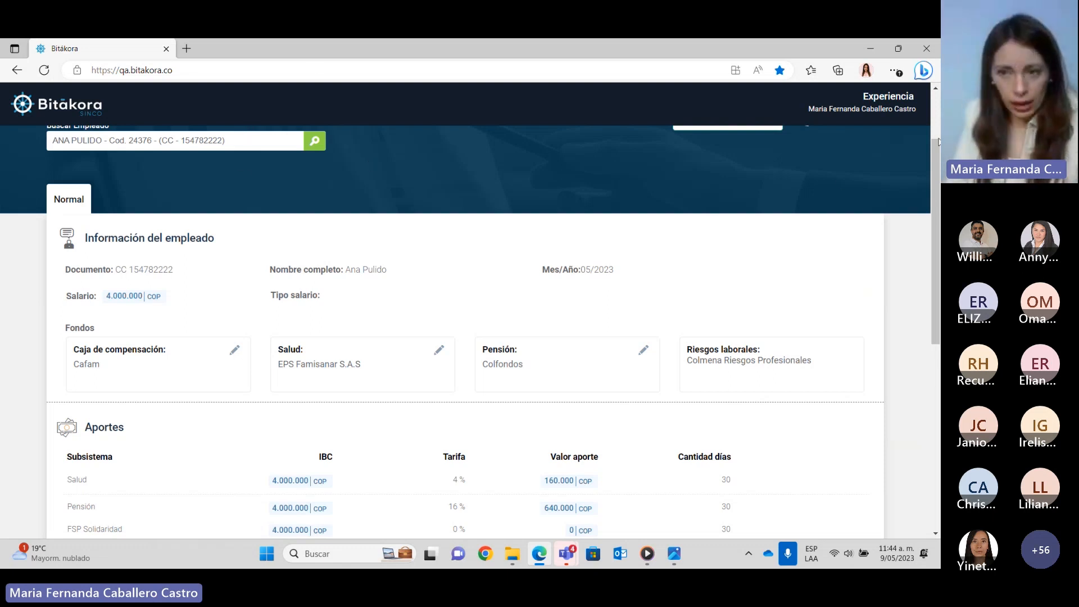
{"action": "scroll", "coordinate": [841, 181], "scroll_direction": "up", "scroll_amount": 2}
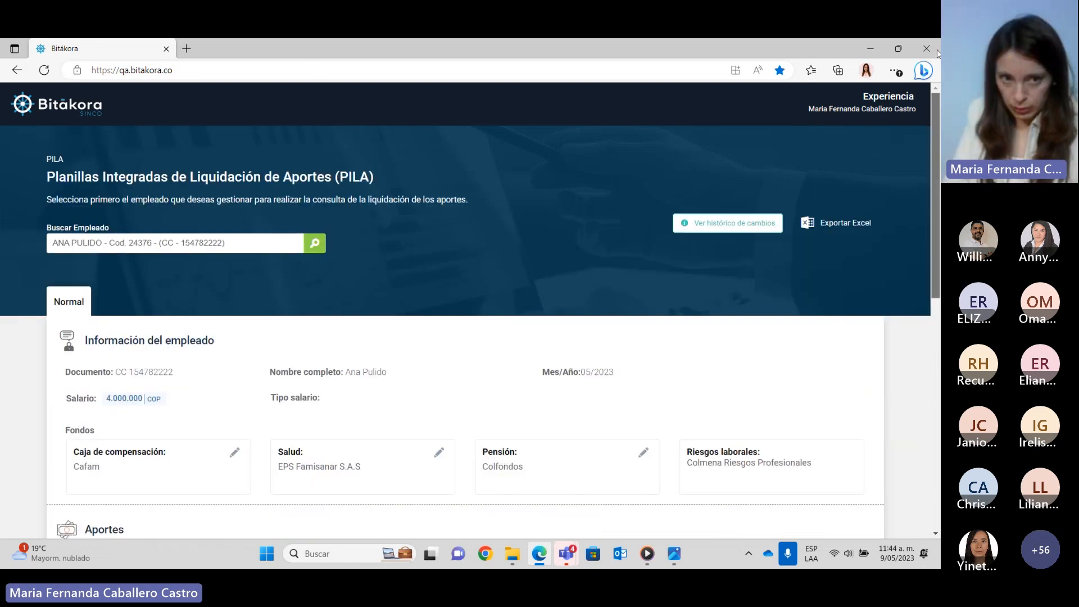
- Start generating the May 2023 expense vouchers for Nómina Alterna Bitákora, choosing the payroll savings account to debit for Planilla tipo E
{"action": "left_click", "coordinate": [56, 159]}
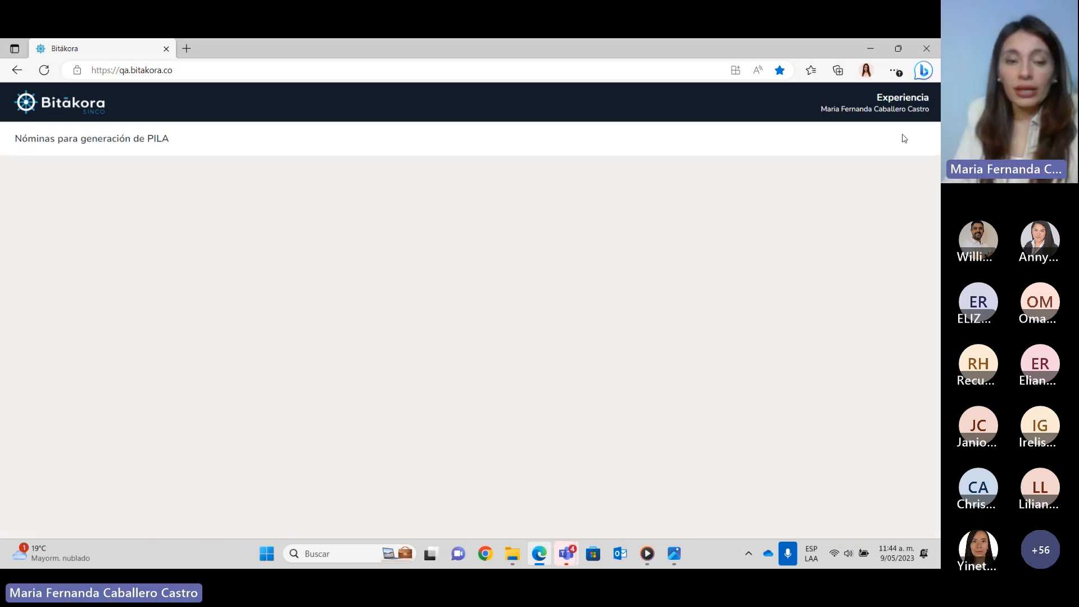
{"action": "left_click", "coordinate": [303, 240]}
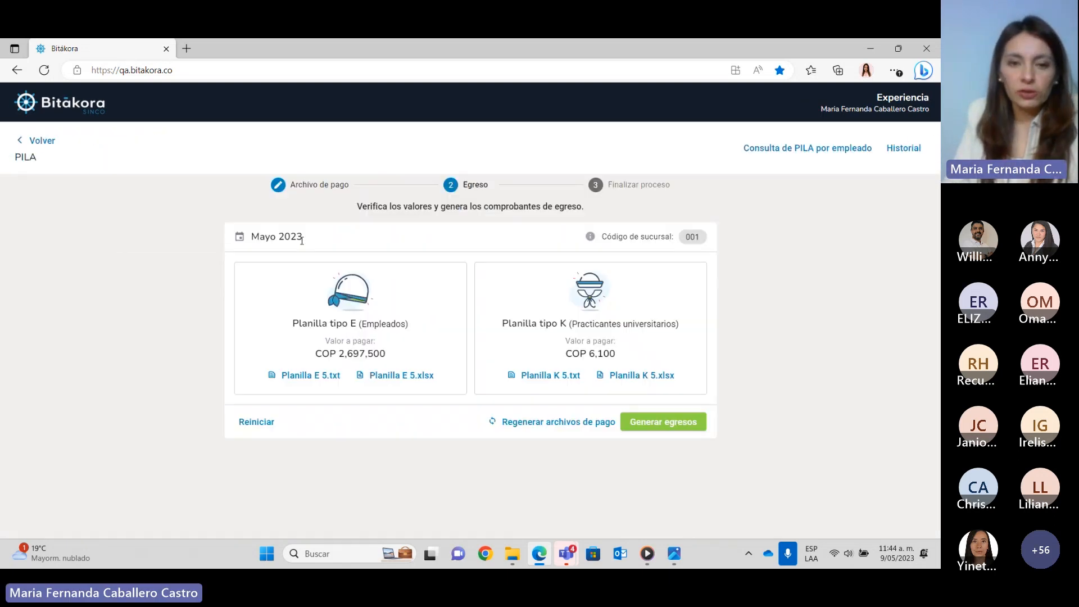
{"action": "left_click", "coordinate": [655, 432]}
{"action": "left_click", "coordinate": [710, 294]}
{"action": "left_click", "coordinate": [710, 326]}
- Date the Planilla tipo K voucher 02/05/2023, choose its debit account, generate the vouchers and finalize the May 2023 month
{"action": "left_click", "coordinate": [921, 355]}
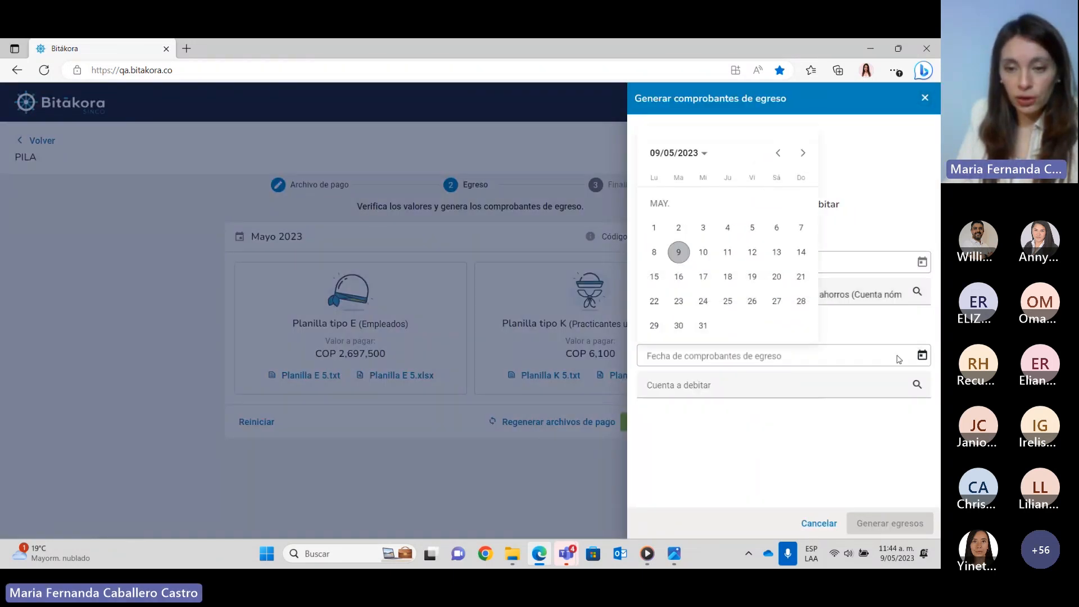
{"action": "left_click", "coordinate": [678, 227]}
{"action": "left_click", "coordinate": [693, 385]}
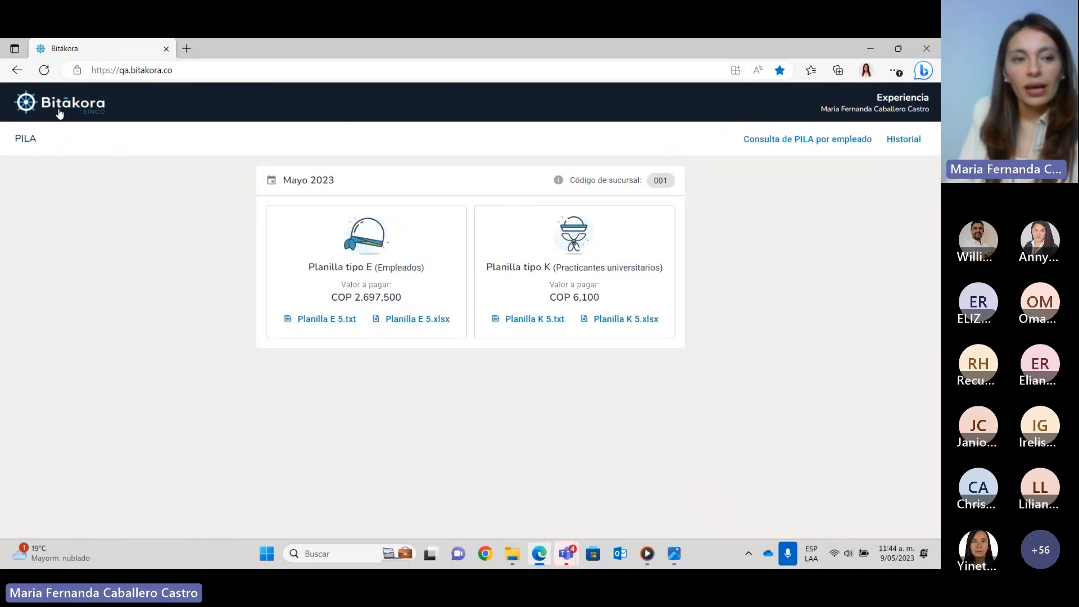
- Open the PILA history and check the payment status of the May 2023 entries with branch code 001
{"action": "left_click", "coordinate": [904, 139]}
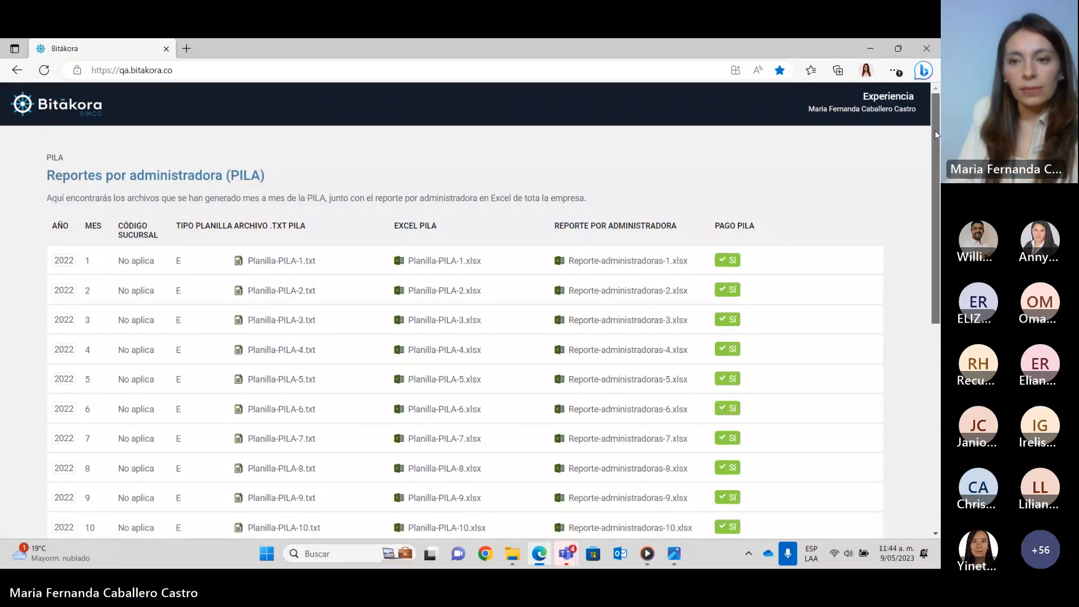
{"action": "left_click_drag", "start_coordinate": [932, 127], "coordinate": [933, 337]}
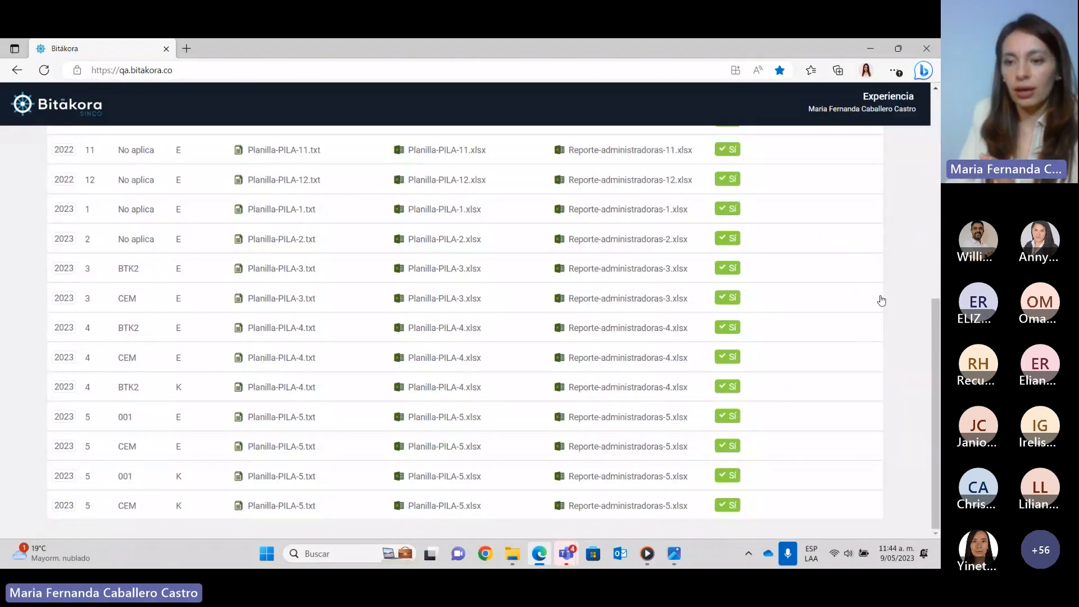
{"action": "left_click_drag", "start_coordinate": [935, 338], "coordinate": [935, 128]}
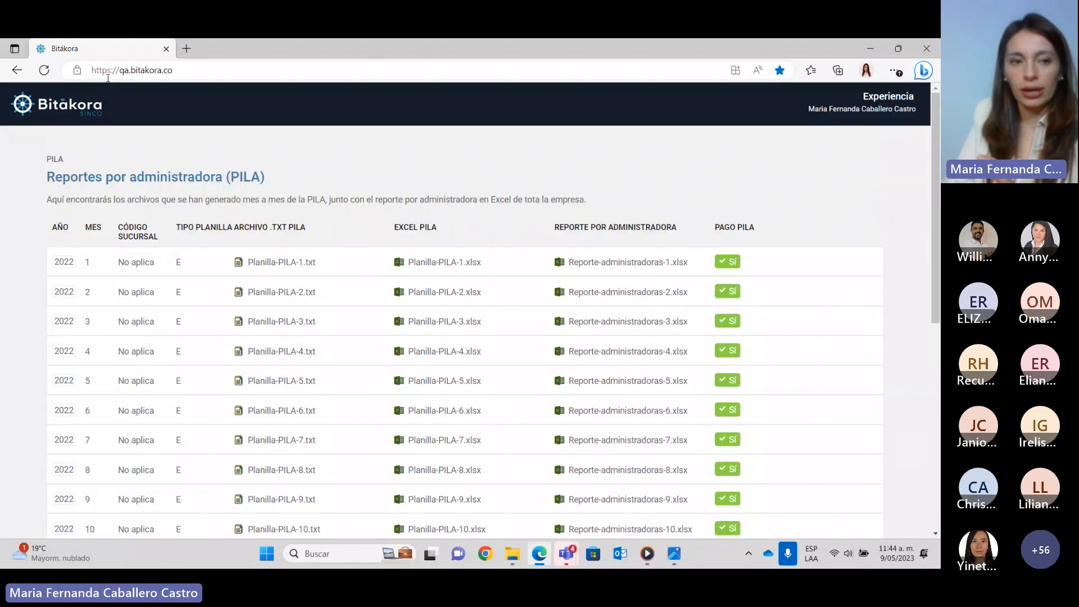
- Change the PILA submission method to Por empresa in the system's Seguridad social configuration and save it
{"action": "left_click", "coordinate": [71, 115]}
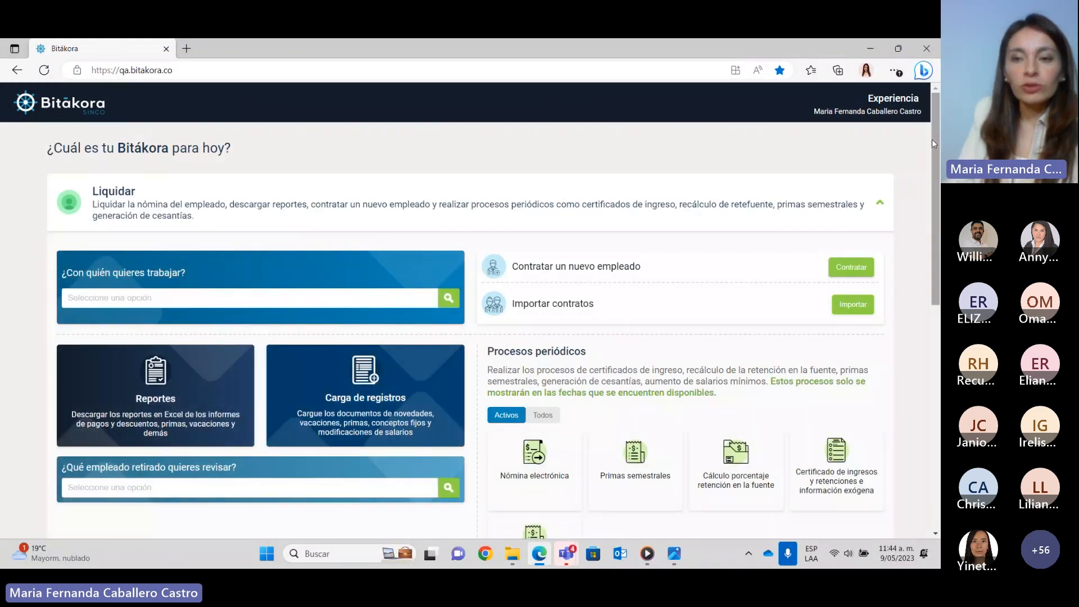
{"action": "left_click_drag", "start_coordinate": [936, 166], "coordinate": [935, 389]}
{"action": "left_click", "coordinate": [360, 488]}
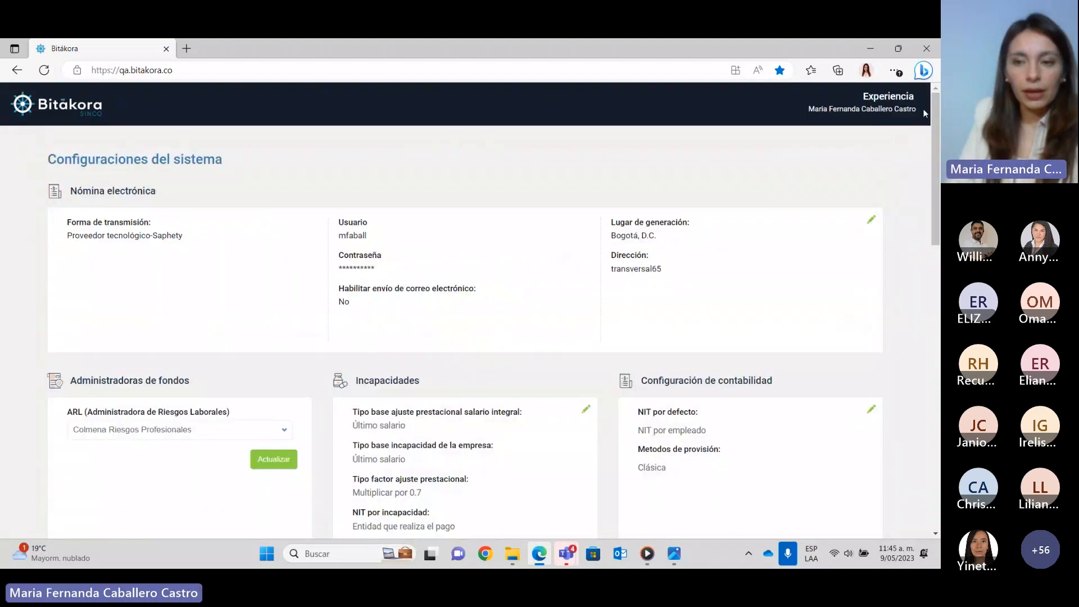
{"action": "left_click_drag", "start_coordinate": [935, 122], "coordinate": [936, 294]}
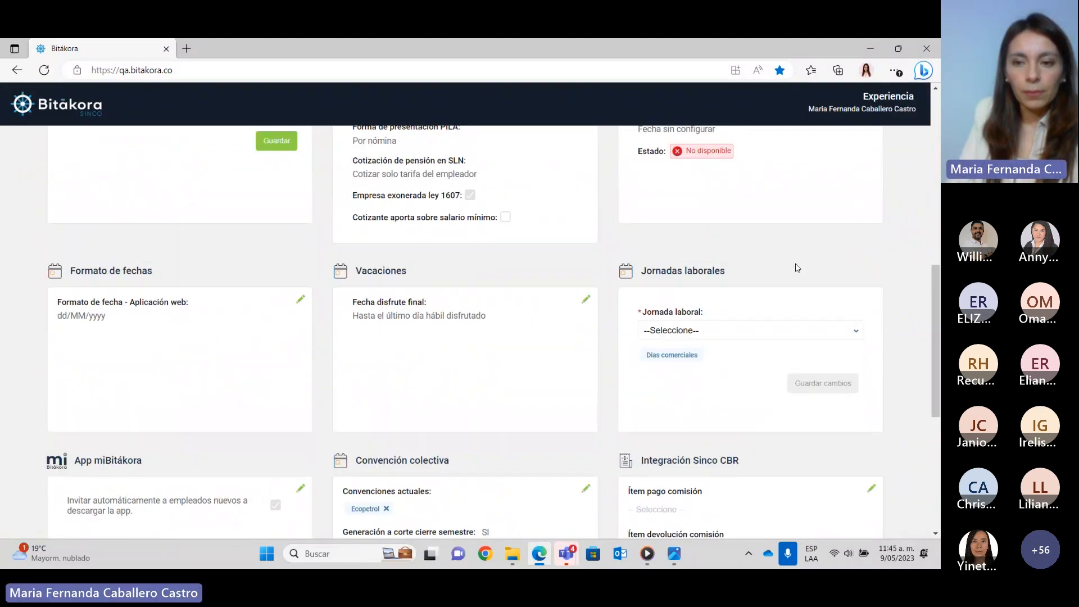
{"action": "scroll", "coordinate": [730, 259], "scroll_direction": "up", "scroll_amount": 3}
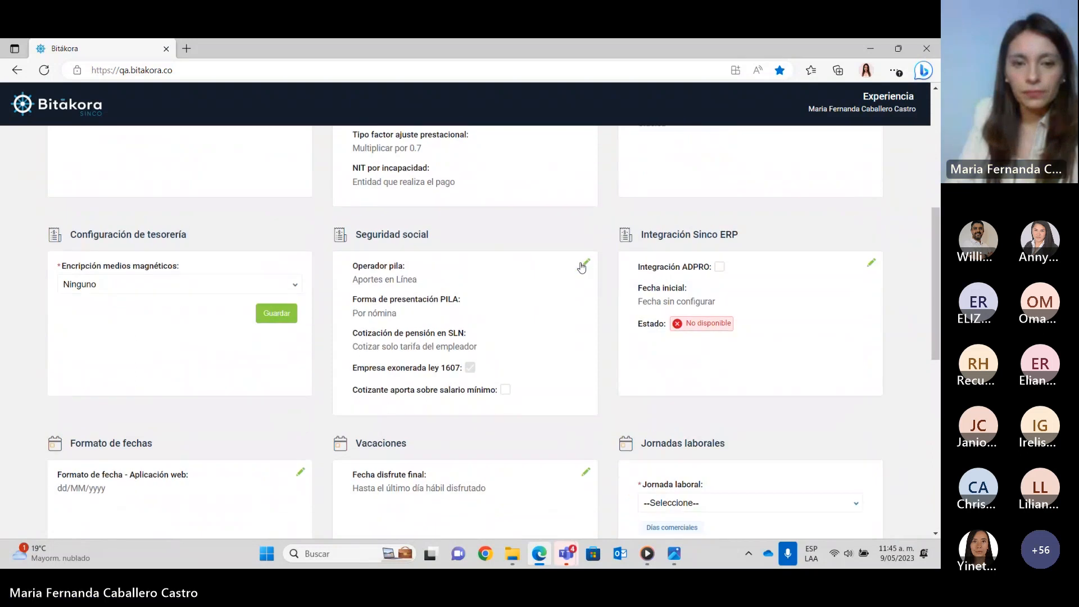
{"action": "left_click", "coordinate": [582, 268]}
{"action": "left_click", "coordinate": [565, 328]}
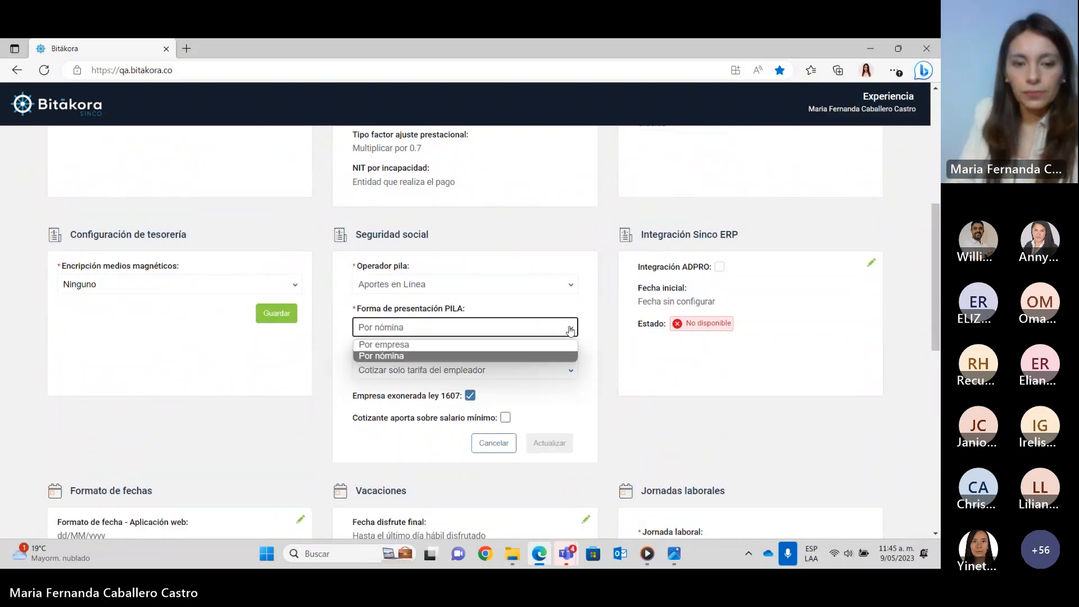
{"action": "left_click", "coordinate": [543, 345]}
{"action": "left_click", "coordinate": [549, 443]}
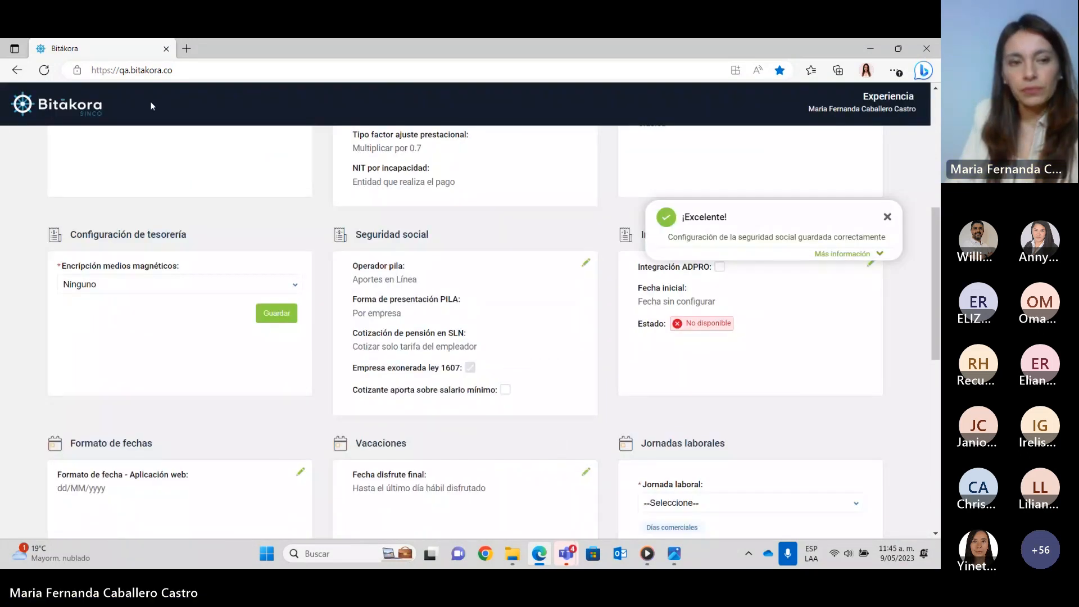
- Return to the PILA process, select 06/2023 as the month, and generate the company-wide payment files
{"action": "left_click", "coordinate": [92, 108]}
{"action": "left_click_drag", "start_coordinate": [934, 121], "coordinate": [932, 284]}
{"action": "left_click", "coordinate": [688, 400]}
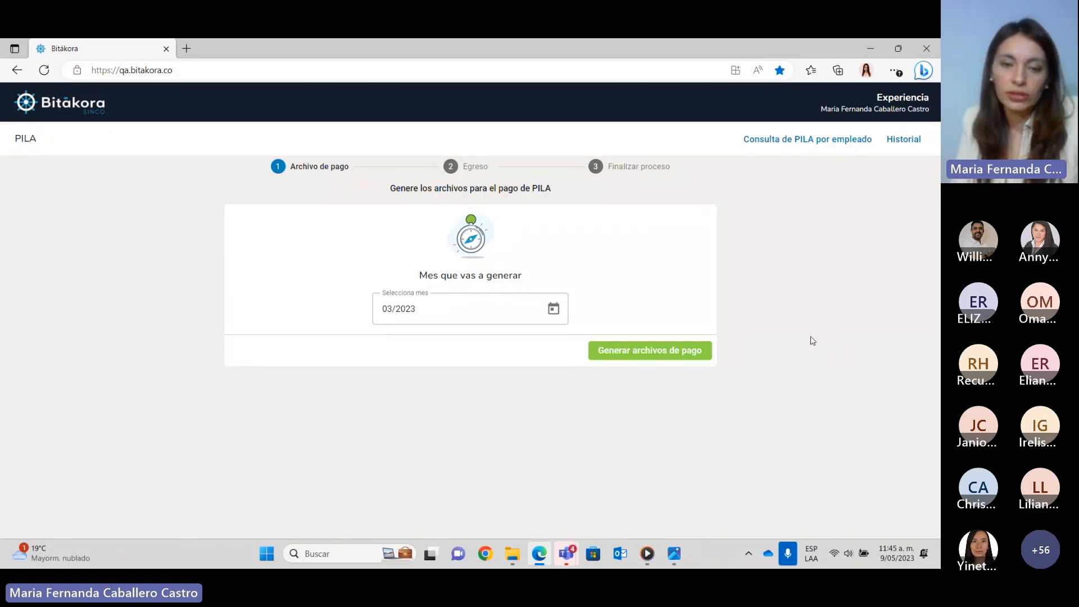
{"action": "left_click", "coordinate": [553, 309]}
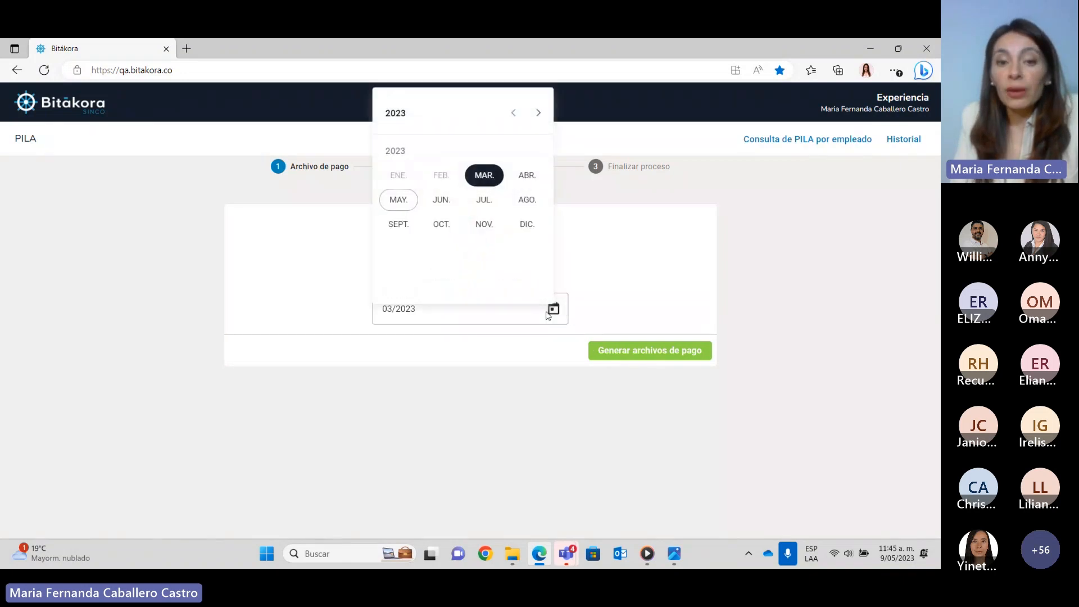
{"action": "left_click", "coordinate": [457, 198]}
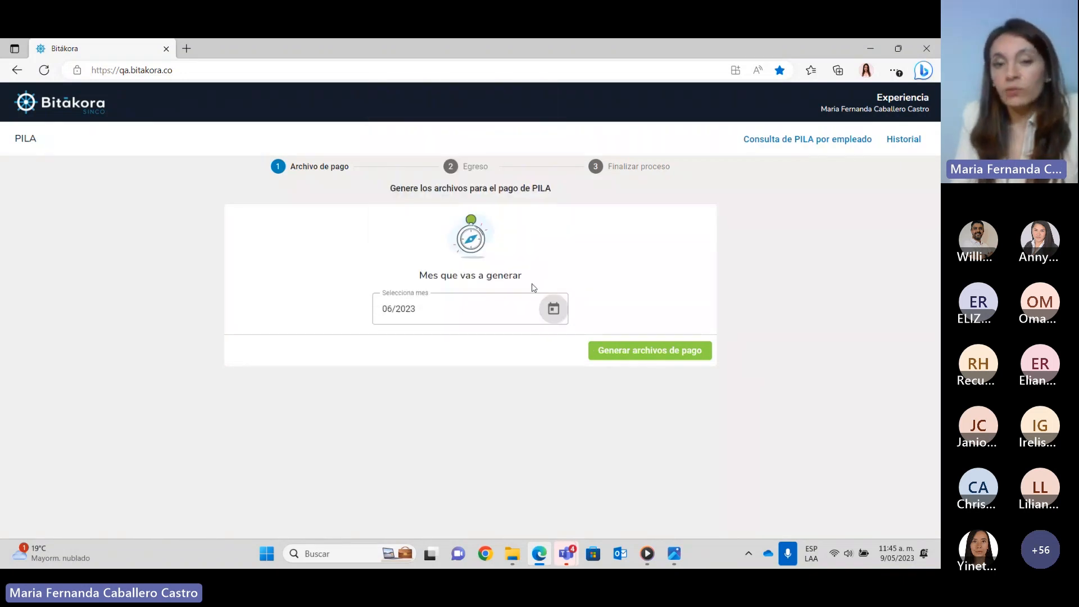
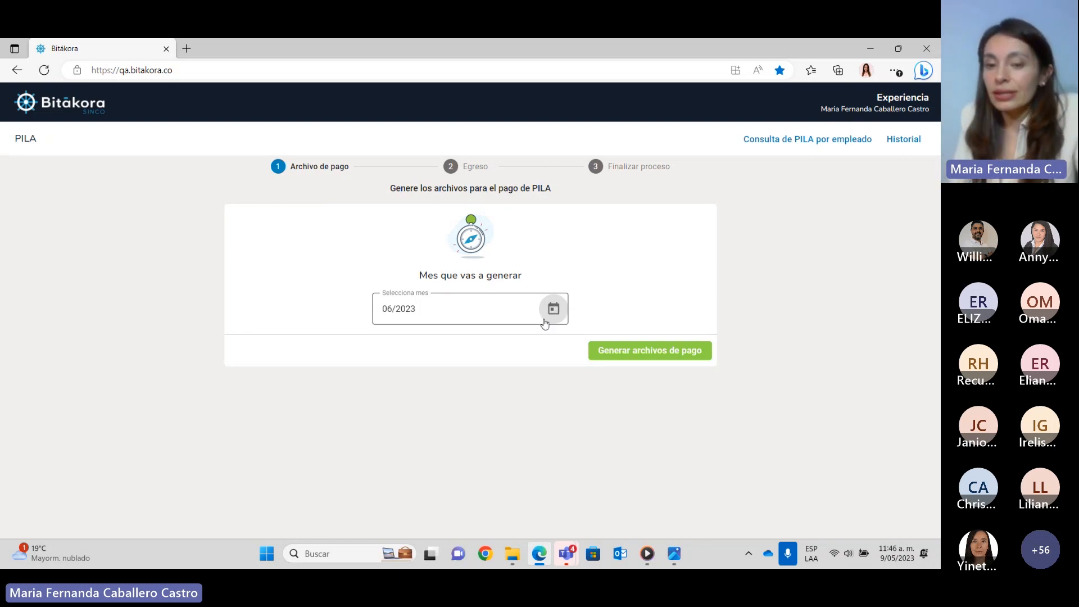
{"action": "left_click", "coordinate": [551, 315]}
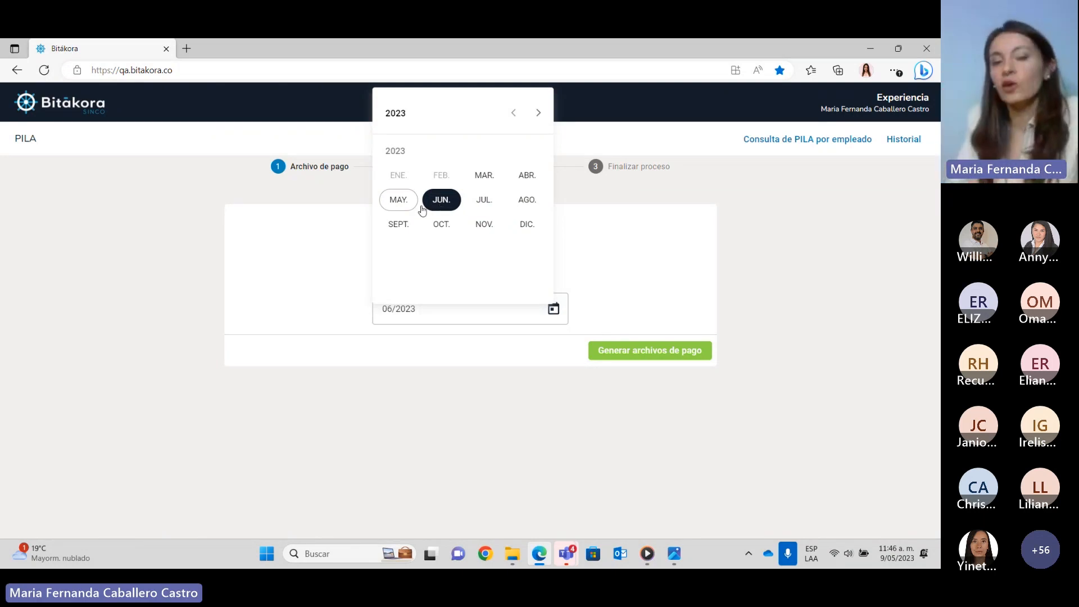
{"action": "left_click", "coordinate": [441, 201]}
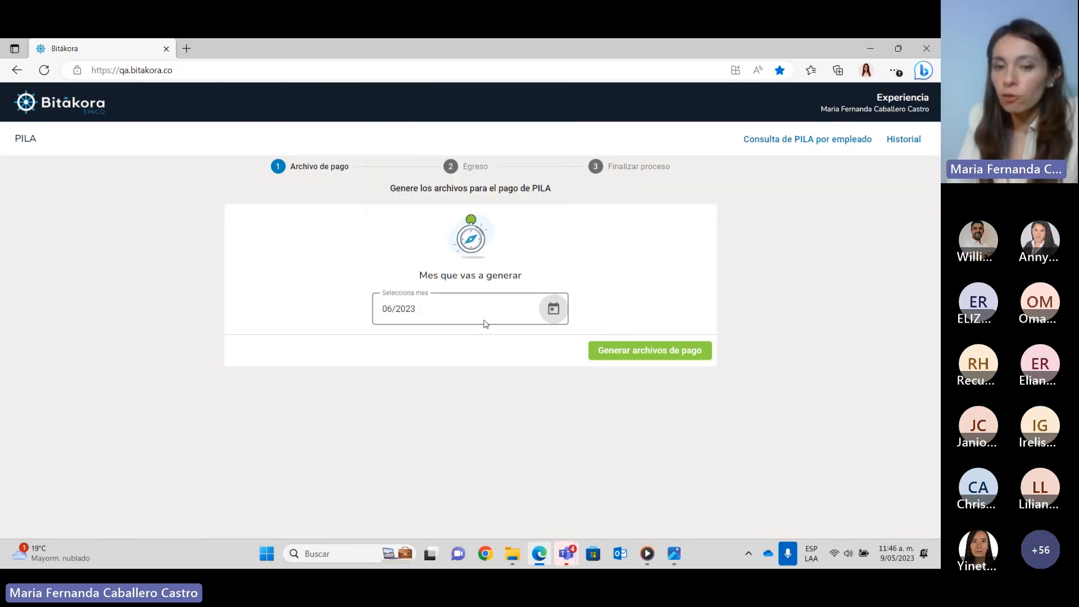
{"action": "left_click", "coordinate": [682, 360]}
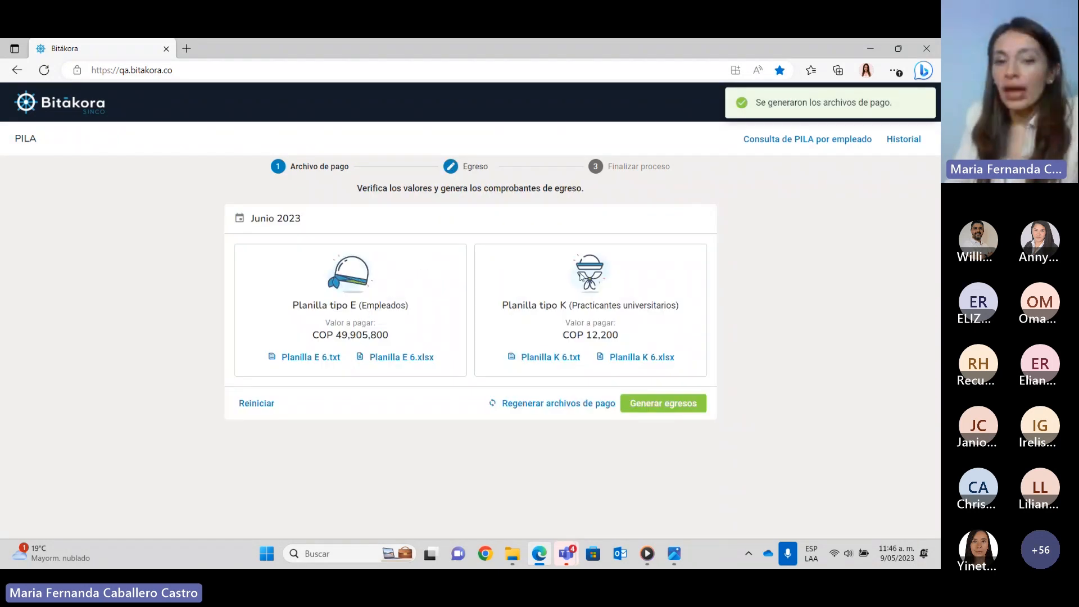
- Start the June 2023 expense vouchers, dating Planilla tipo E 03/05/2023 and choosing the Banco de Bogotá savings account to debit
{"action": "left_click_drag", "start_coordinate": [311, 336], "coordinate": [393, 336]}
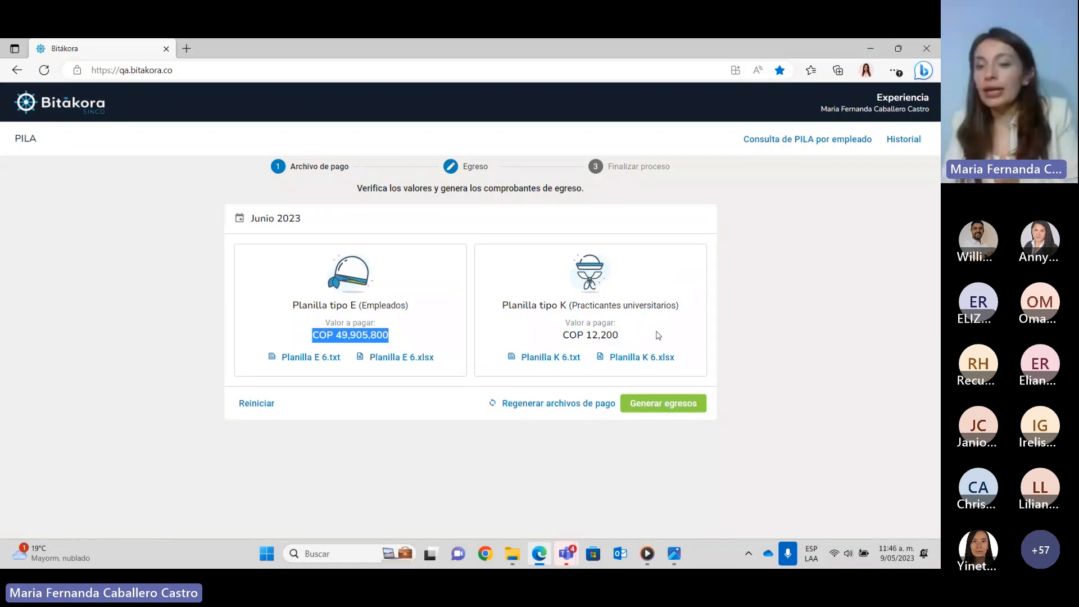
{"action": "left_click", "coordinate": [639, 338]}
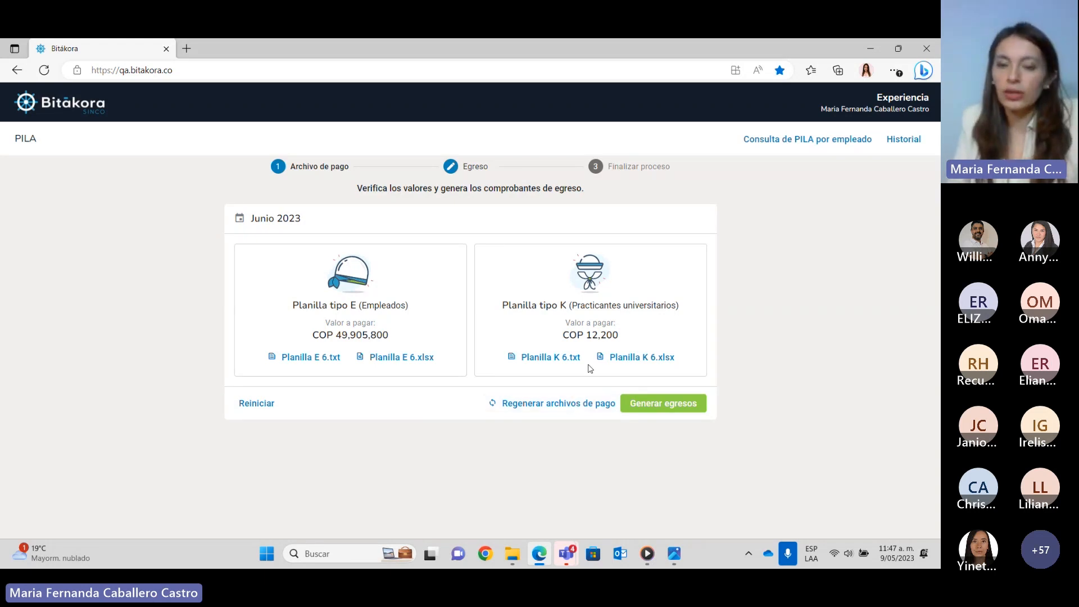
{"action": "left_click", "coordinate": [654, 407]}
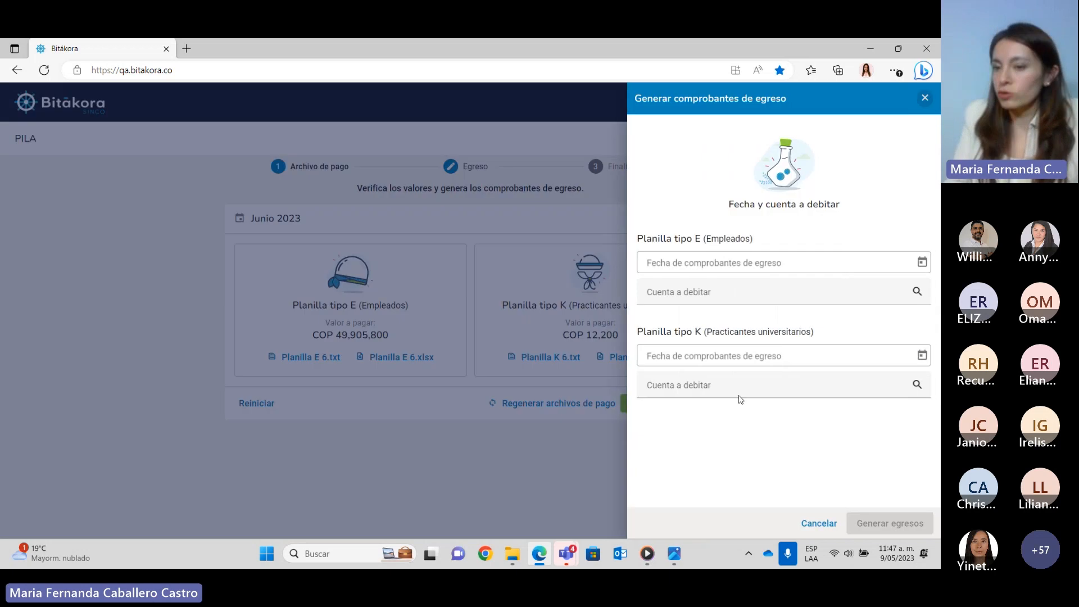
{"action": "left_click", "coordinate": [922, 262]}
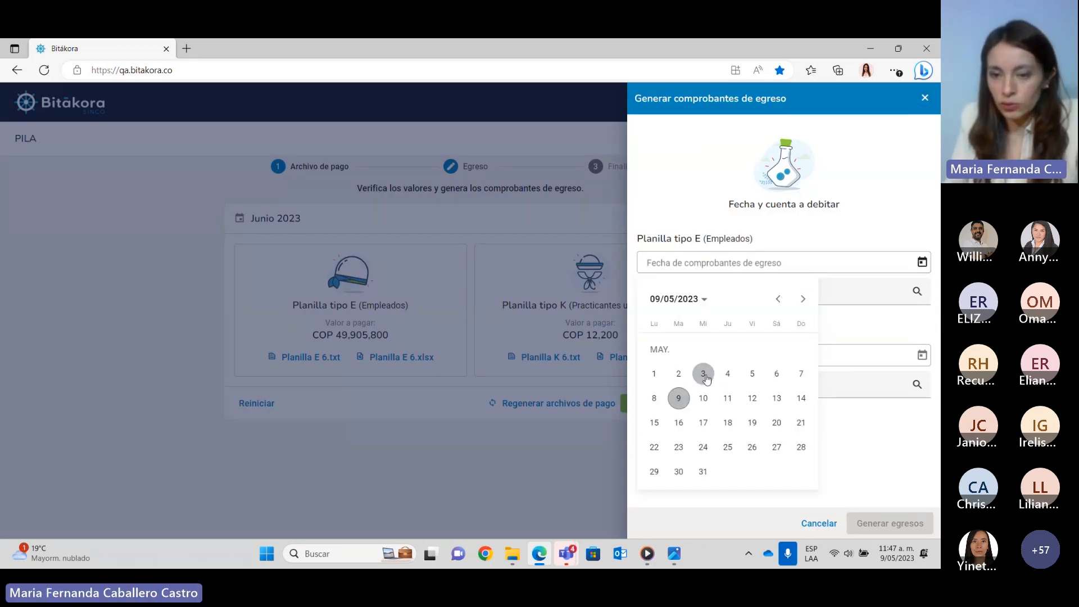
{"action": "left_click", "coordinate": [704, 375]}
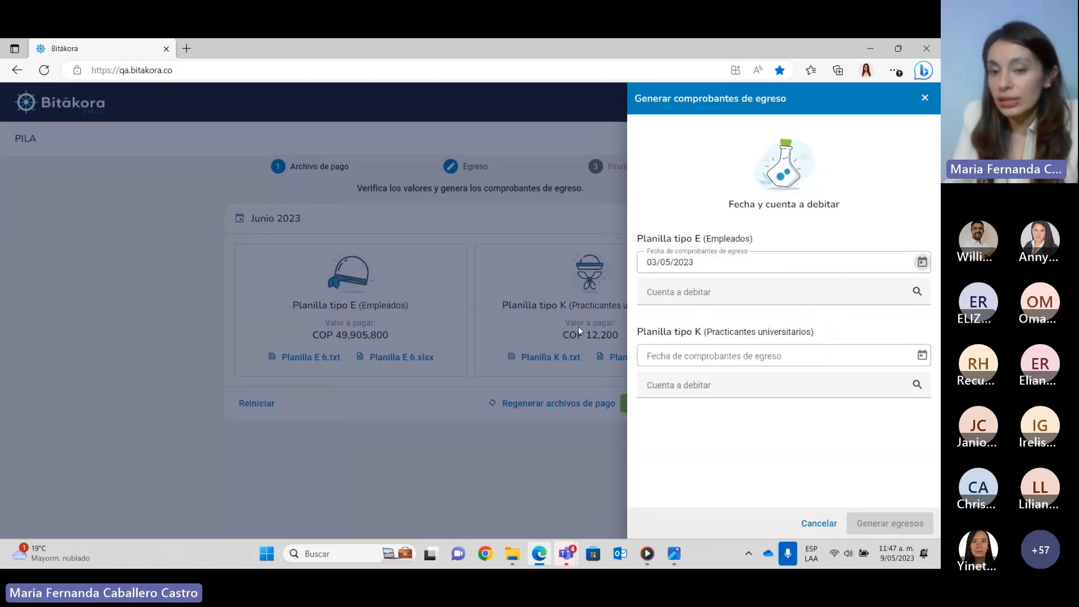
{"action": "left_click", "coordinate": [836, 291]}
{"action": "left_click", "coordinate": [922, 335]}
- Date the Planilla tipo K voucher 19/05/2023, choose the Banco de Bogotá savings account to debit, and try to generate the vouchers
{"action": "left_click", "coordinate": [922, 355]}
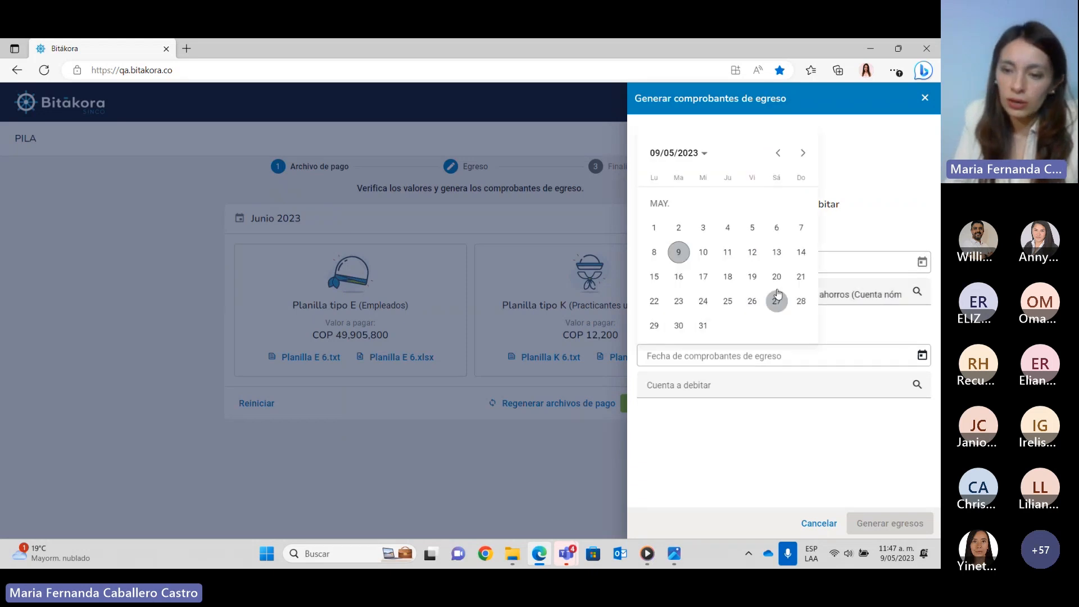
{"action": "left_click", "coordinate": [752, 277]}
{"action": "left_click", "coordinate": [723, 384]}
{"action": "left_click", "coordinate": [736, 416]}
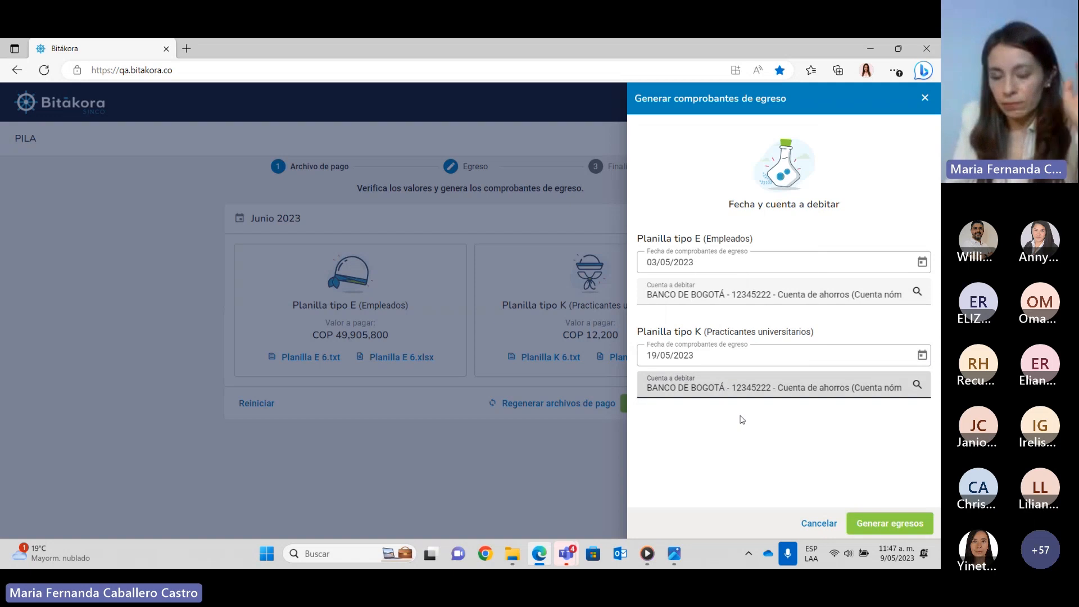
{"action": "left_click", "coordinate": [891, 524]}
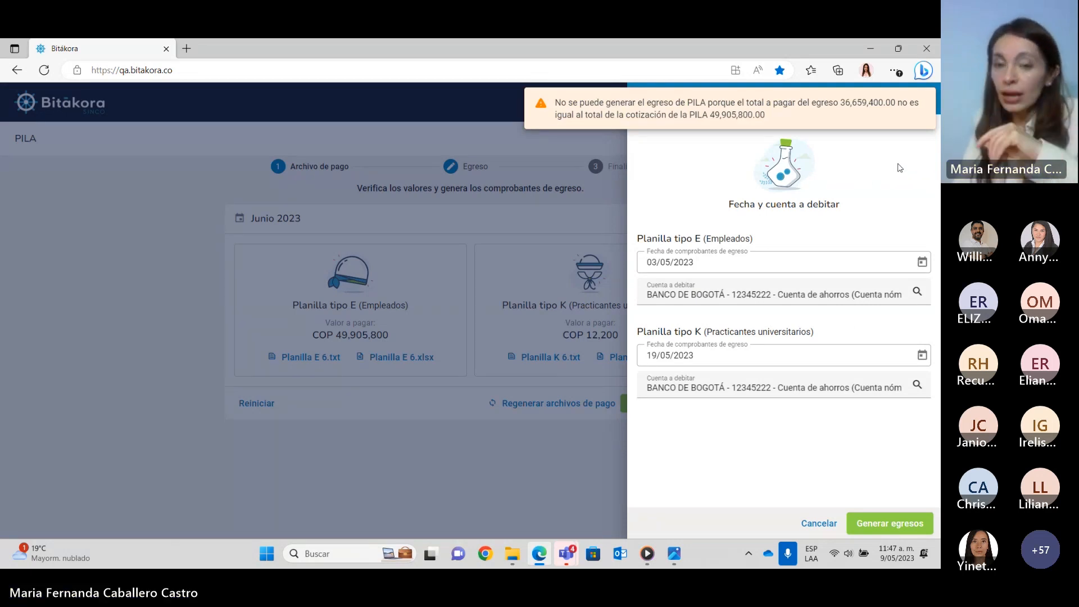
{"action": "left_click_drag", "start_coordinate": [773, 117], "coordinate": [559, 105]}
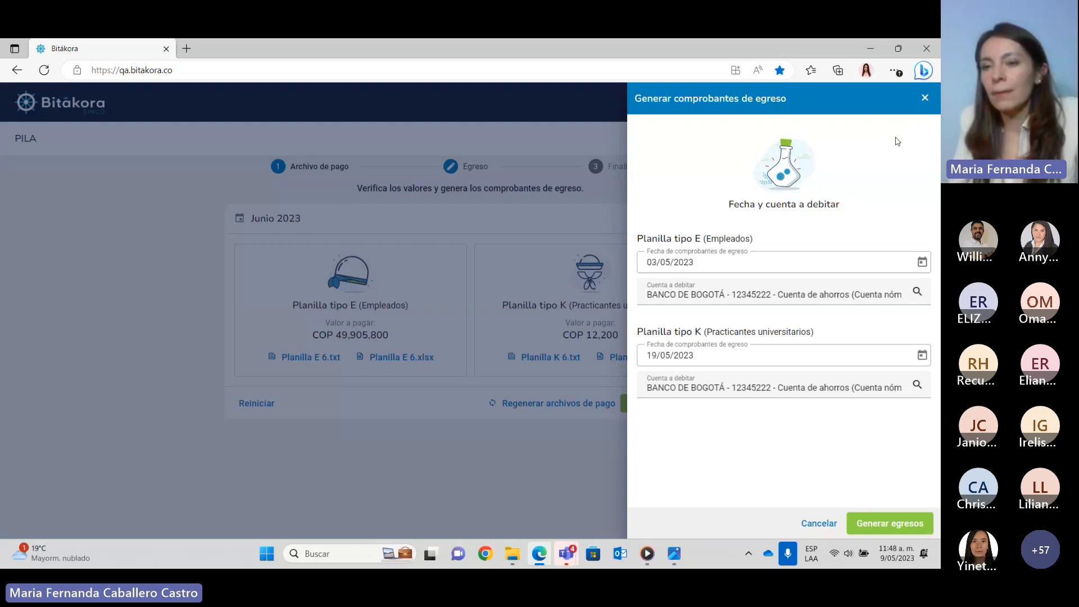
{"action": "left_click", "coordinate": [924, 99]}
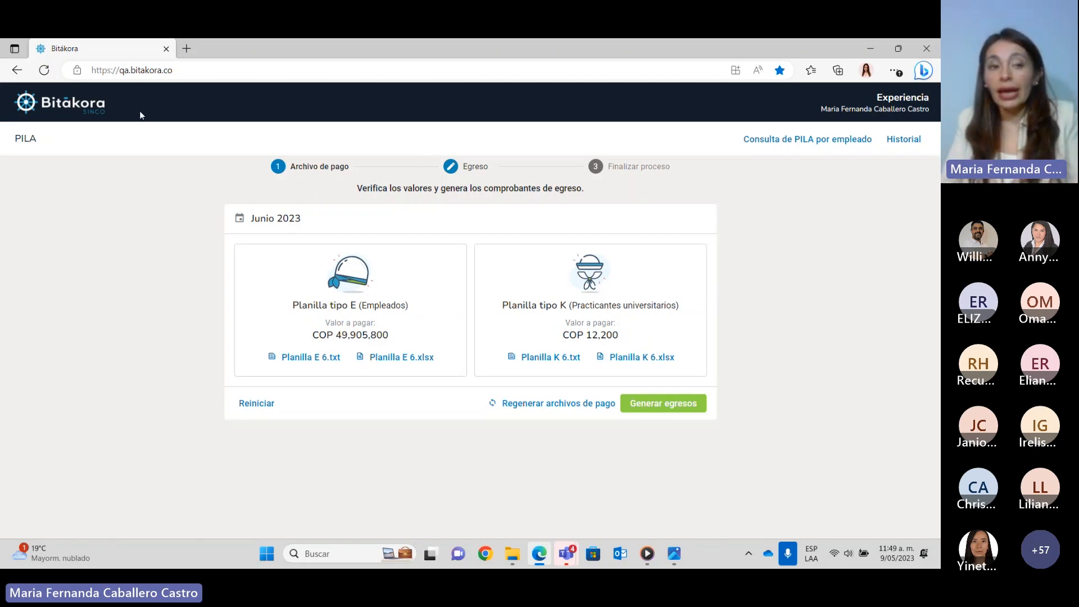
- Open the company reports and view the Seguridad social category to check the available PILA reports
{"action": "left_click", "coordinate": [79, 117]}
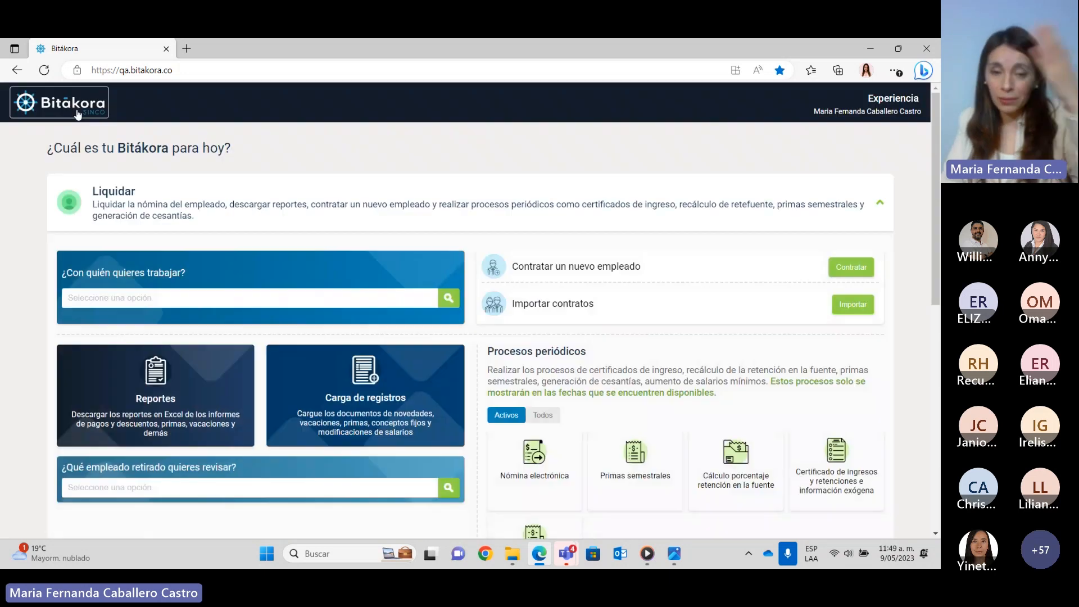
{"action": "left_click", "coordinate": [174, 387]}
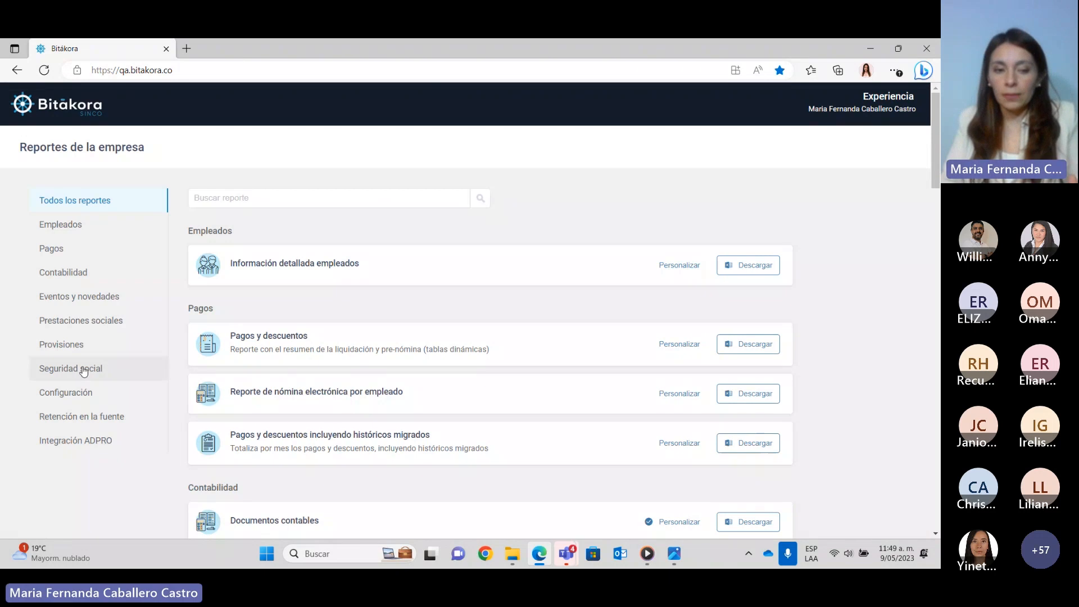
{"action": "left_click", "coordinate": [100, 370]}
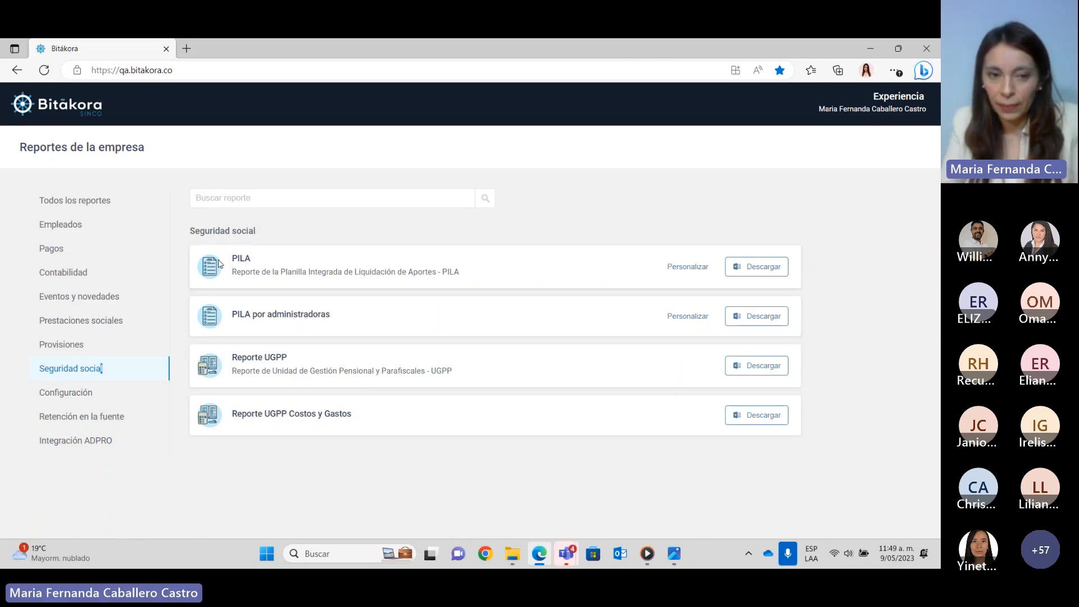
- Open the first listed employee's Administradoras de fondos and examine the available Tipo de cotizante options
{"action": "left_click", "coordinate": [82, 103]}
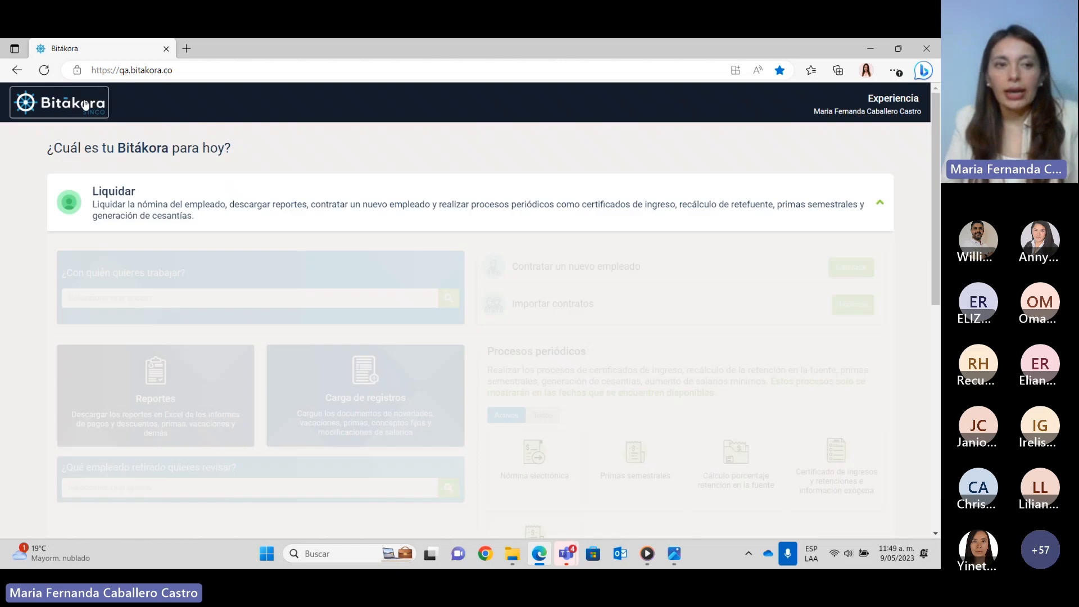
{"action": "left_click", "coordinate": [109, 298]}
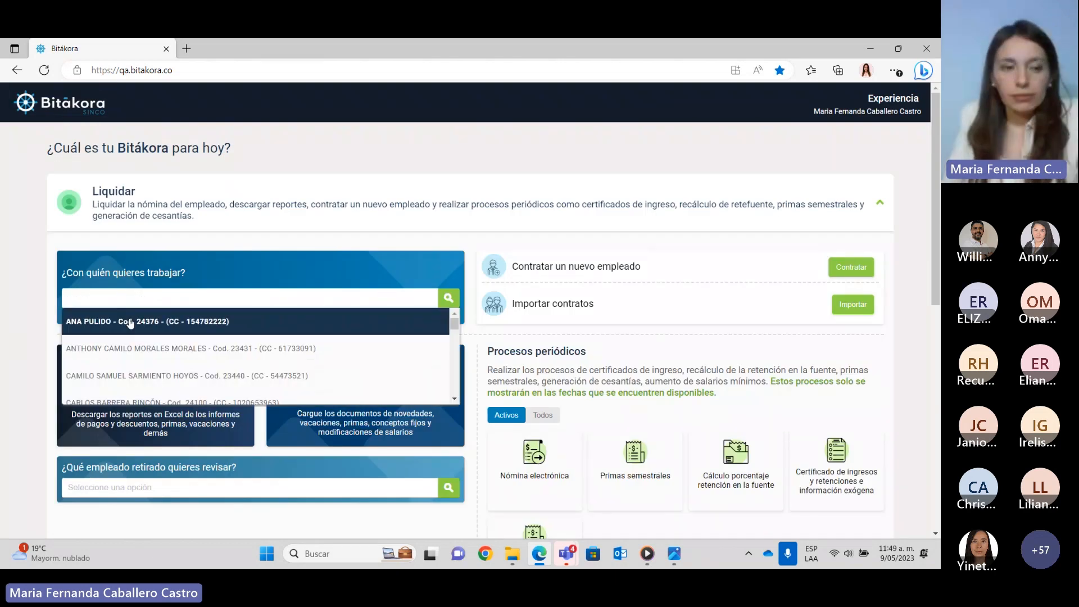
{"action": "left_click", "coordinate": [269, 329]}
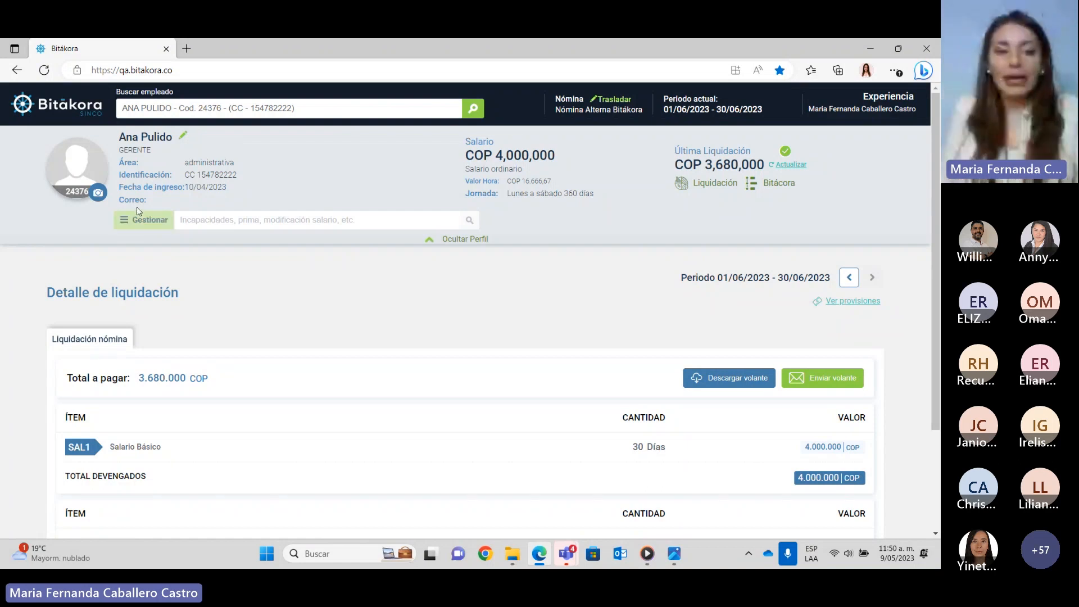
{"action": "left_click", "coordinate": [144, 219]}
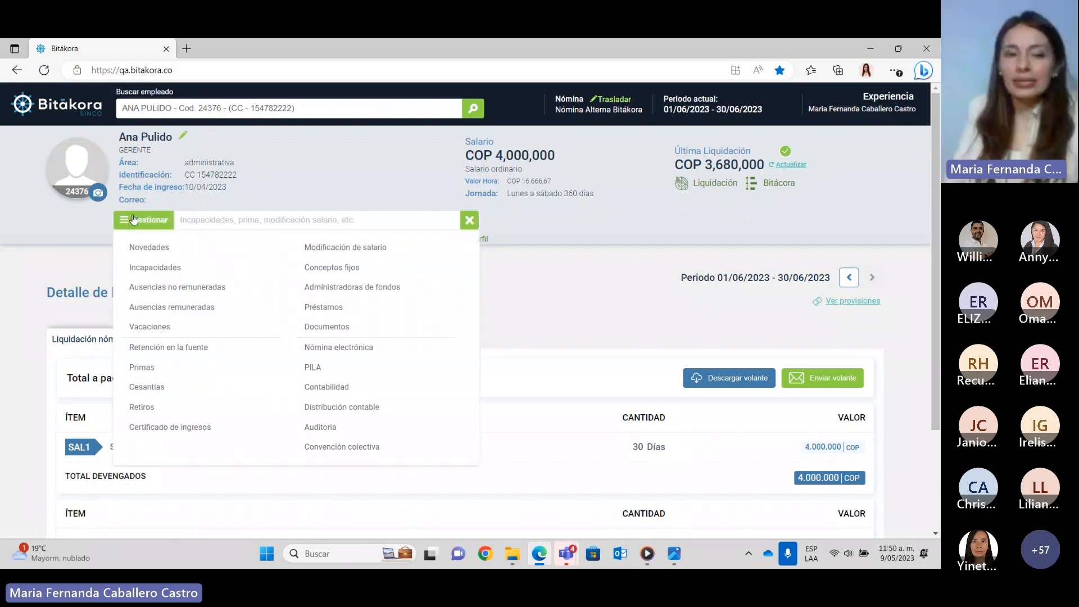
{"action": "left_click", "coordinate": [343, 287]}
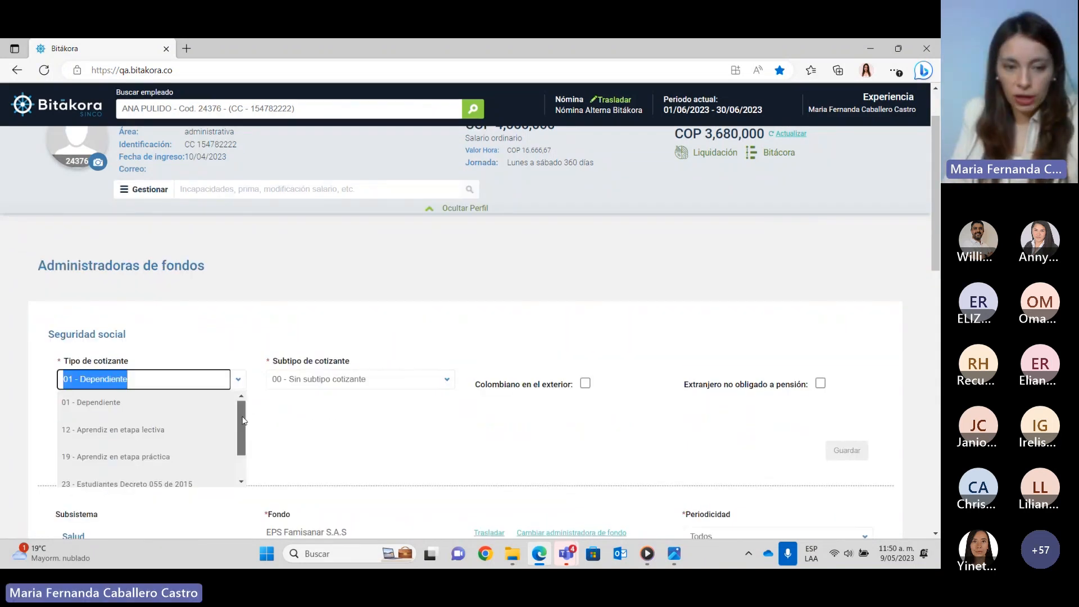
{"action": "scroll", "coordinate": [239, 441], "scroll_direction": "down", "scroll_amount": 2}
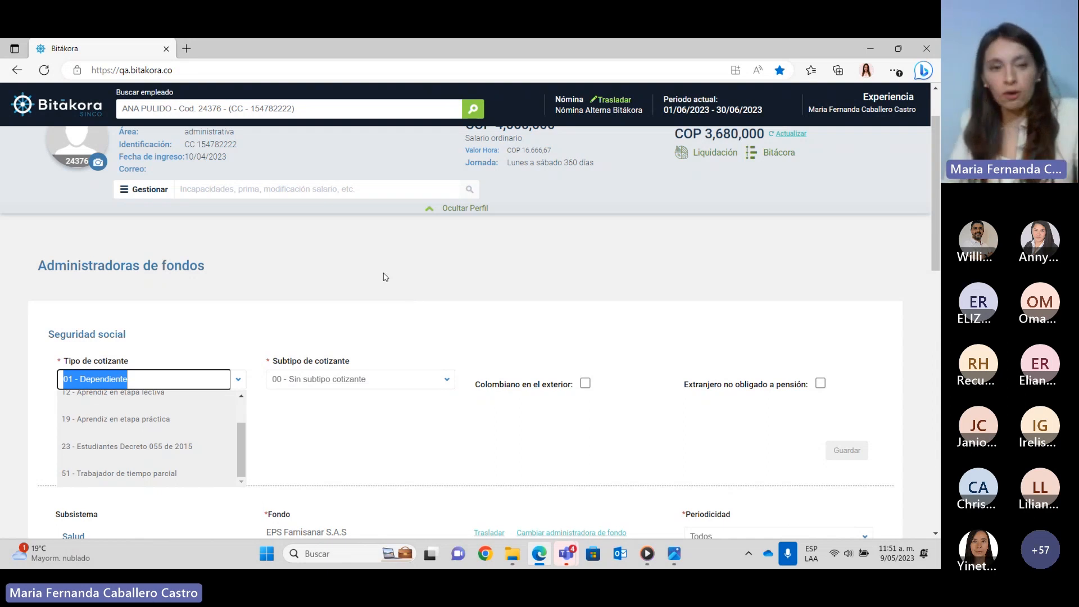
{"action": "left_click", "coordinate": [77, 114]}
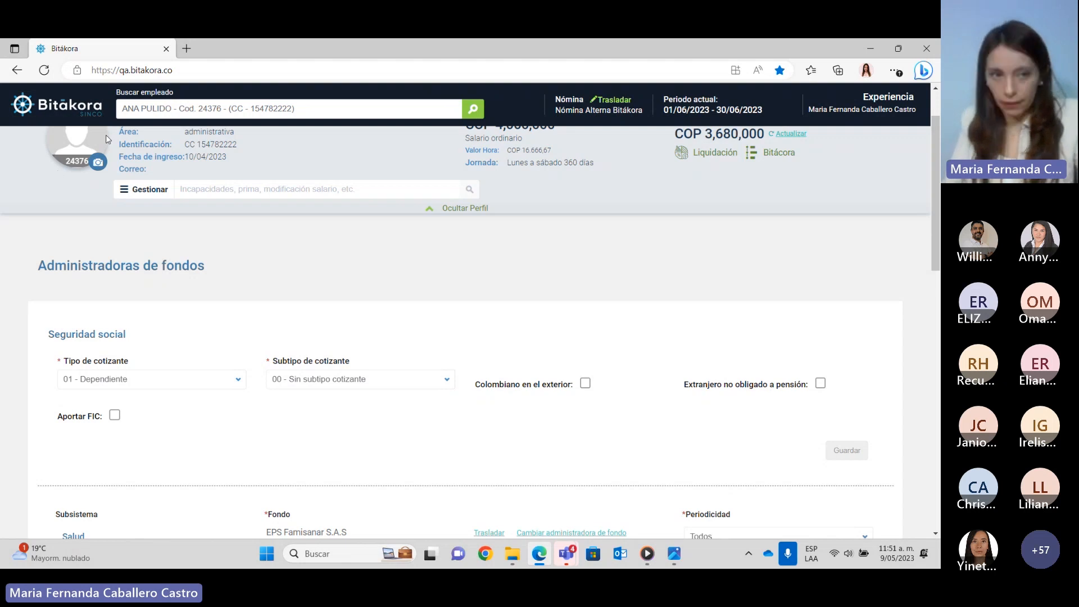
- Return to the Bitákora home page and switch to the Microsoft Teams meeting window
{"action": "left_click", "coordinate": [93, 111]}
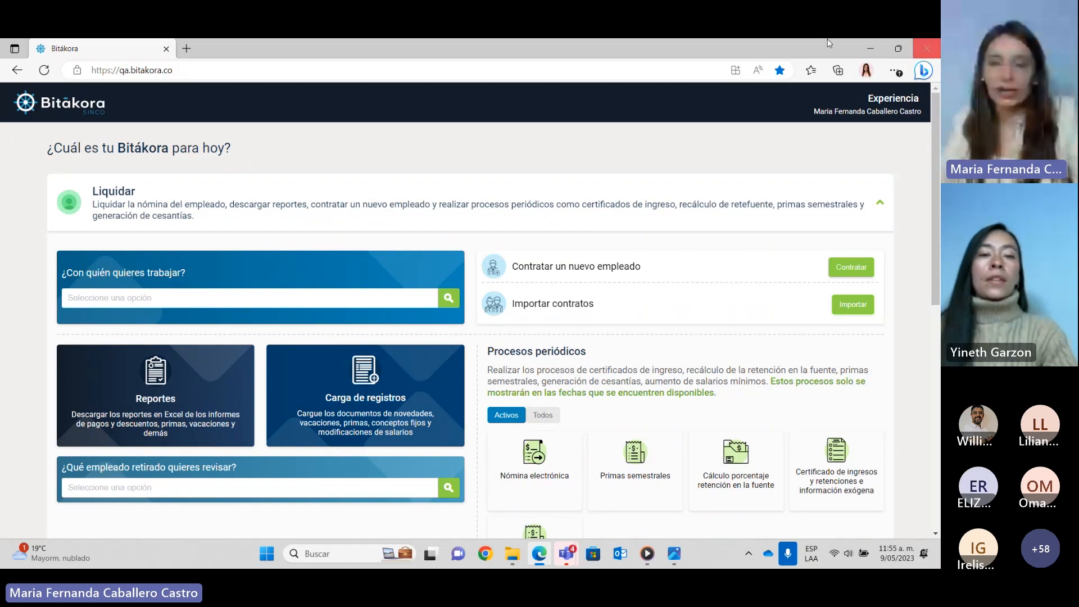
{"action": "mouse_move", "coordinate": [566, 554]}
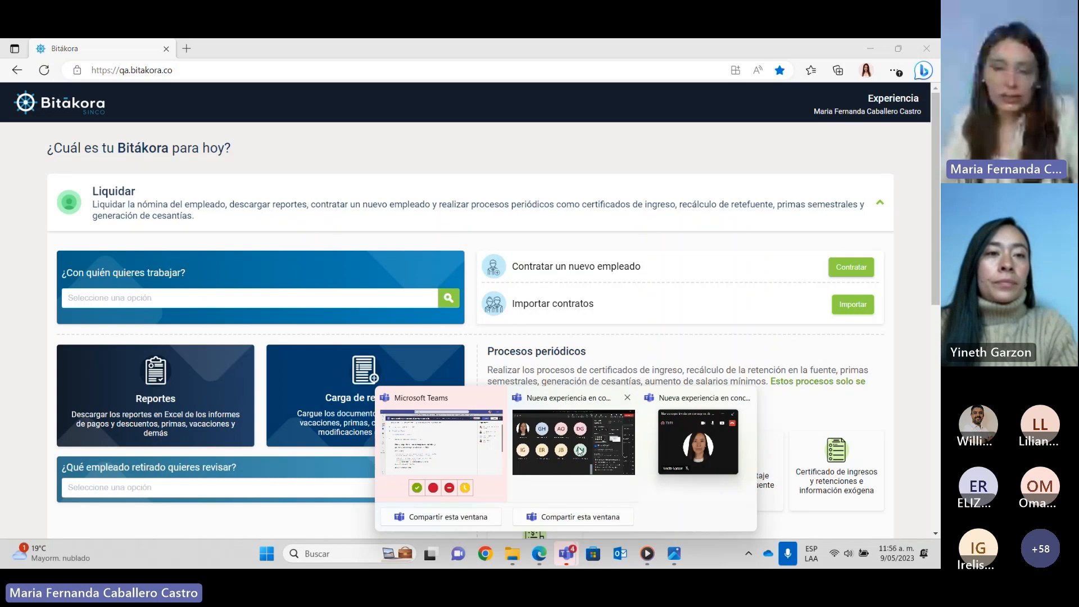
{"action": "left_click", "coordinate": [630, 456]}
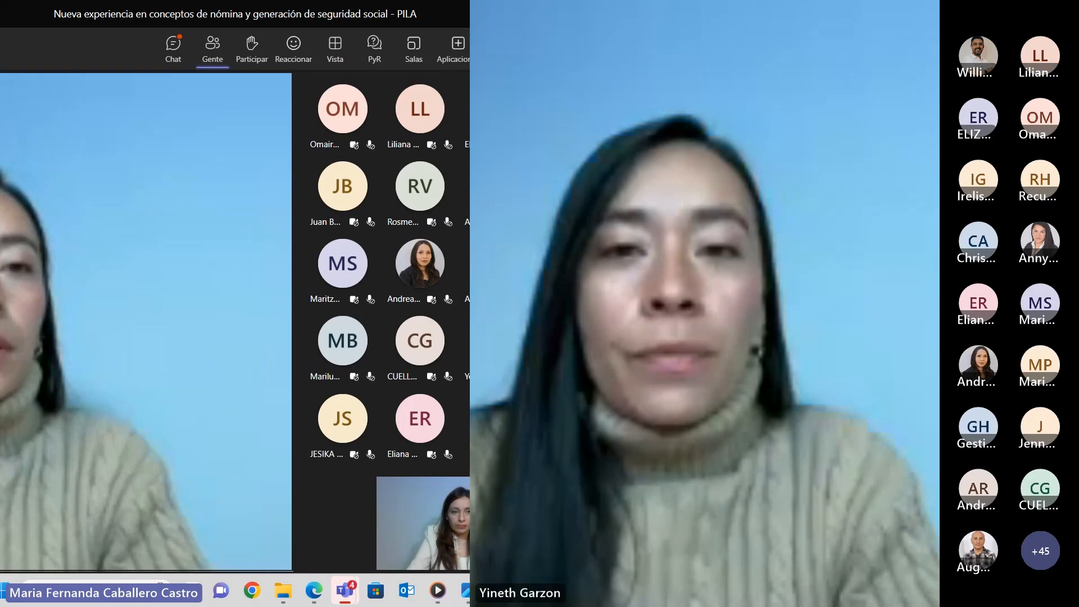